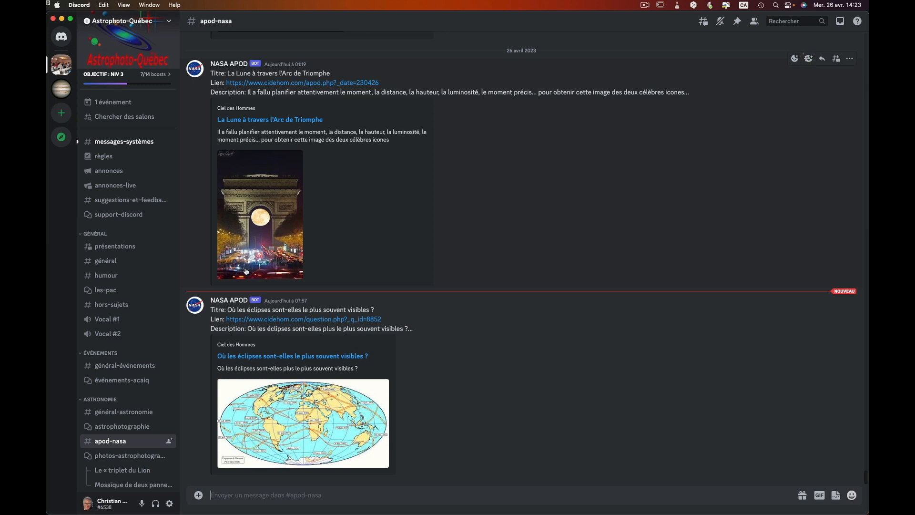
Step: Switch to PixInsight, examine the screenshot comparing six M27 renderings, and minimise it again
key("super+Tab")
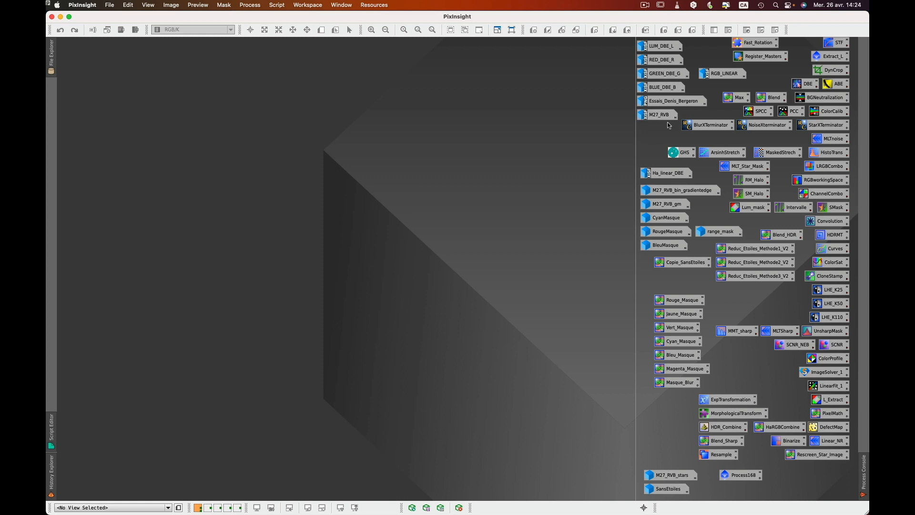
left_click(683, 104)
double_click(683, 104)
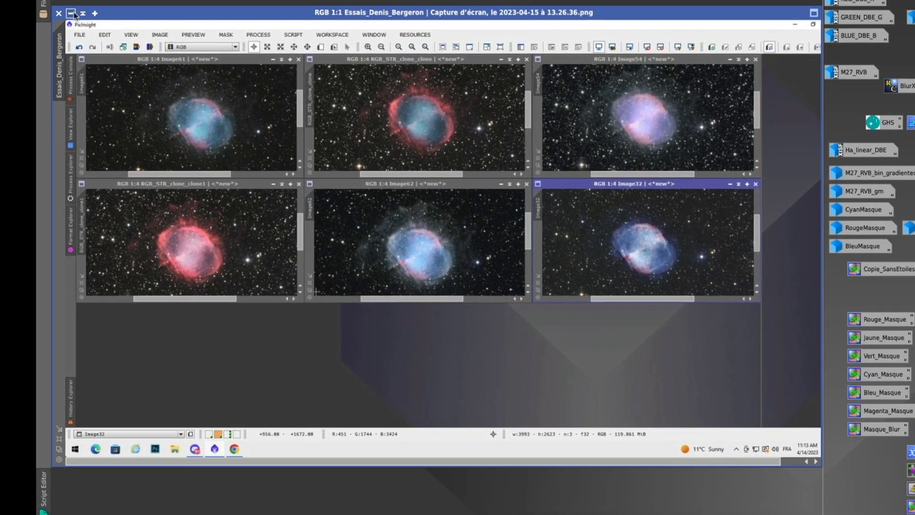
left_click(70, 12)
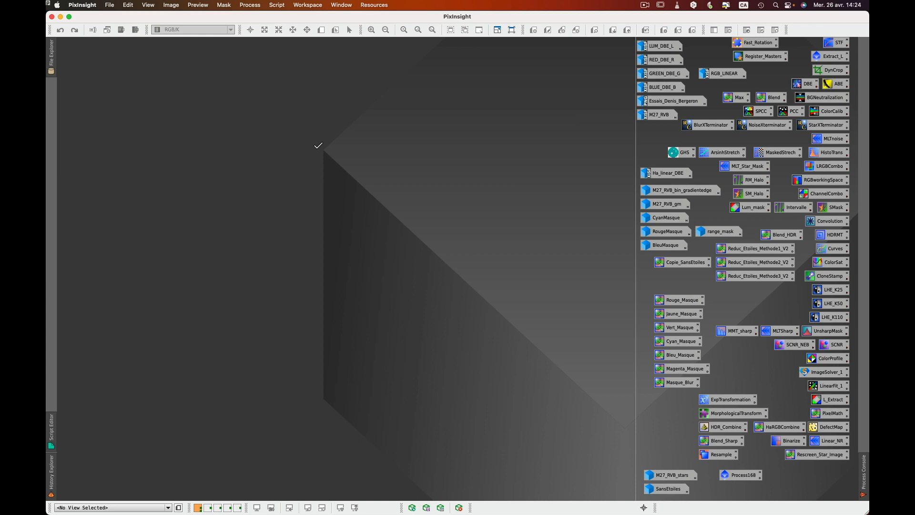
Step: Restore the M27_RVB image and place its processing history on the workspace as a process icon
double_click(660, 116)
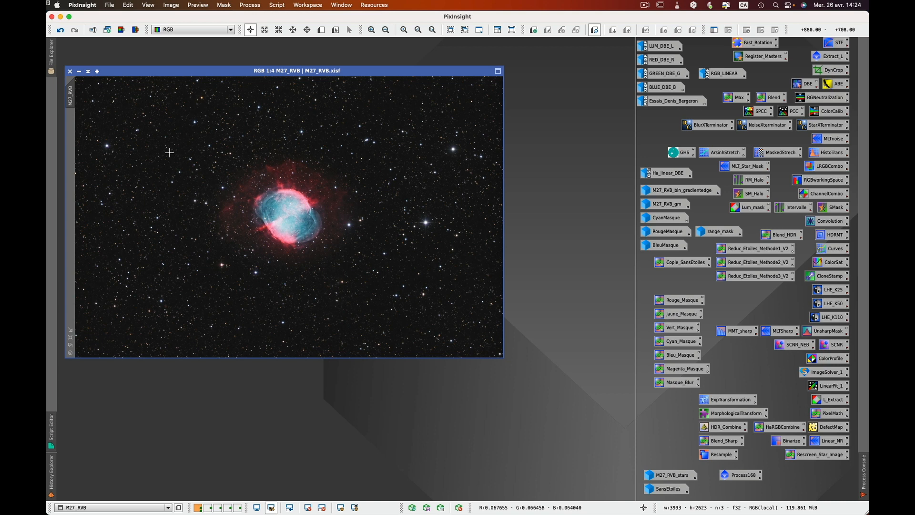
right_click(130, 261)
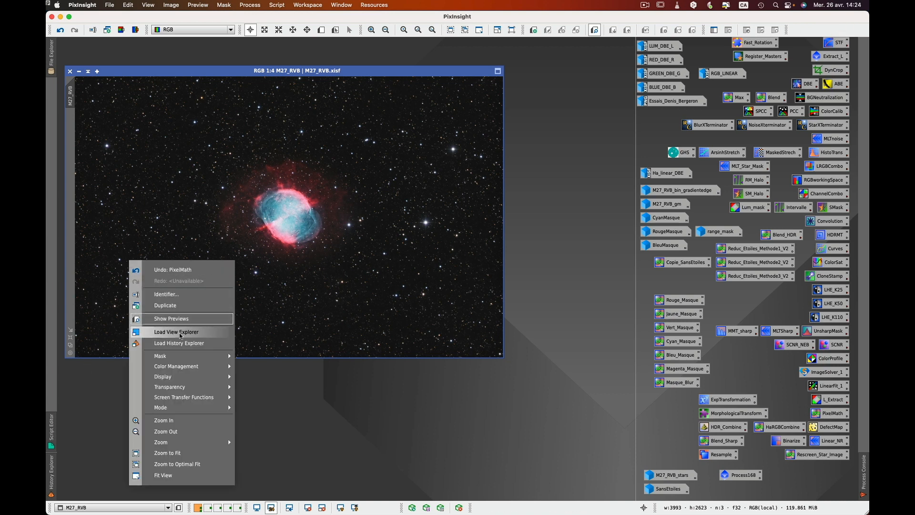
left_click(180, 345)
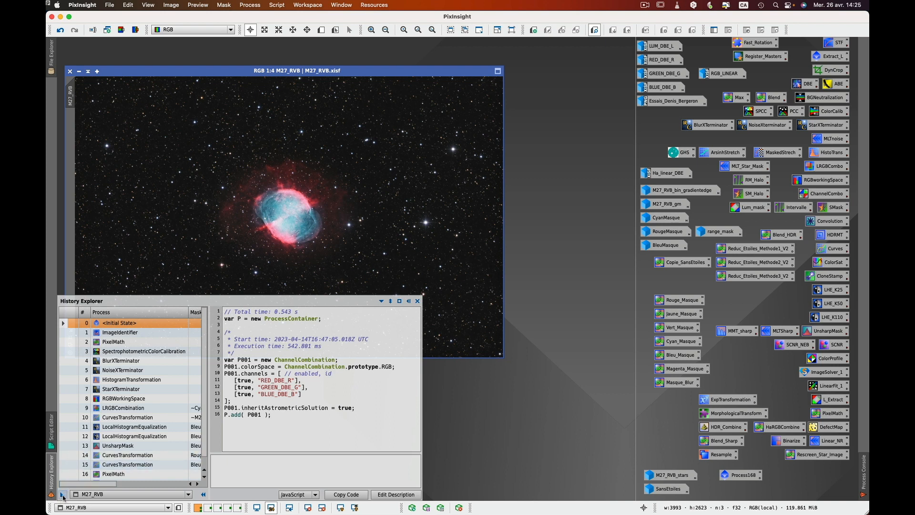
left_click_drag(64, 497, 483, 426)
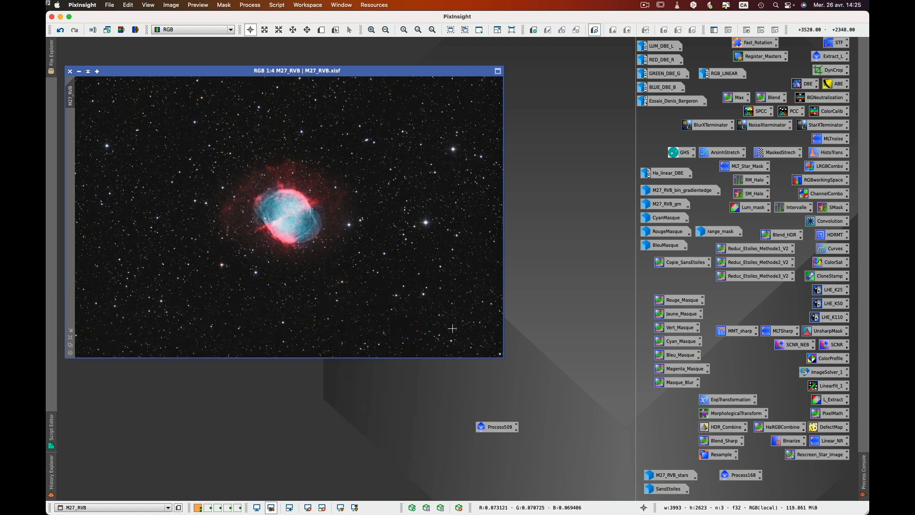
Step: Inspect the process list stored in the new history icon and delete that icon from the workspace
double_click(506, 430)
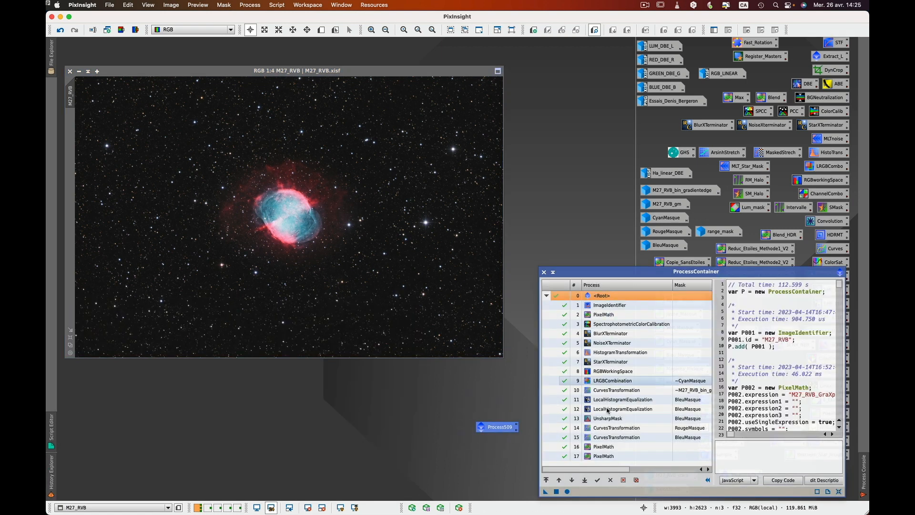
left_click(547, 274)
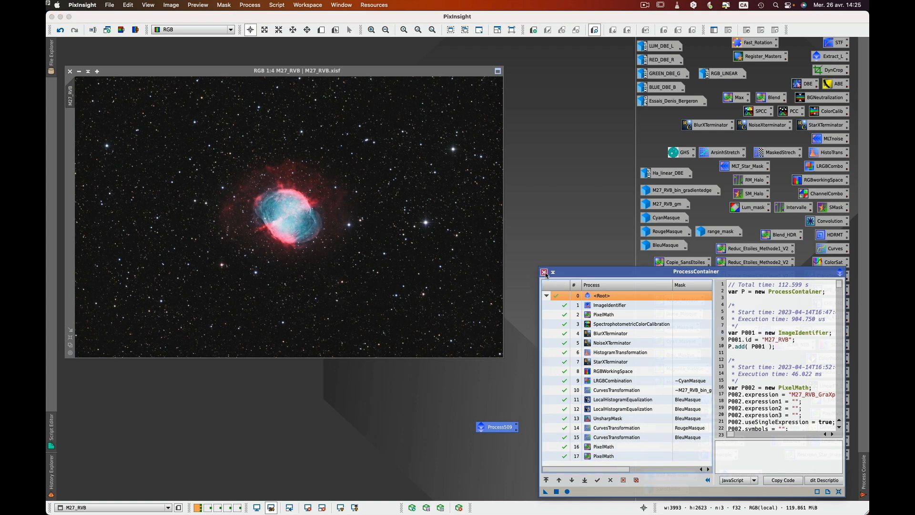
left_click(545, 273)
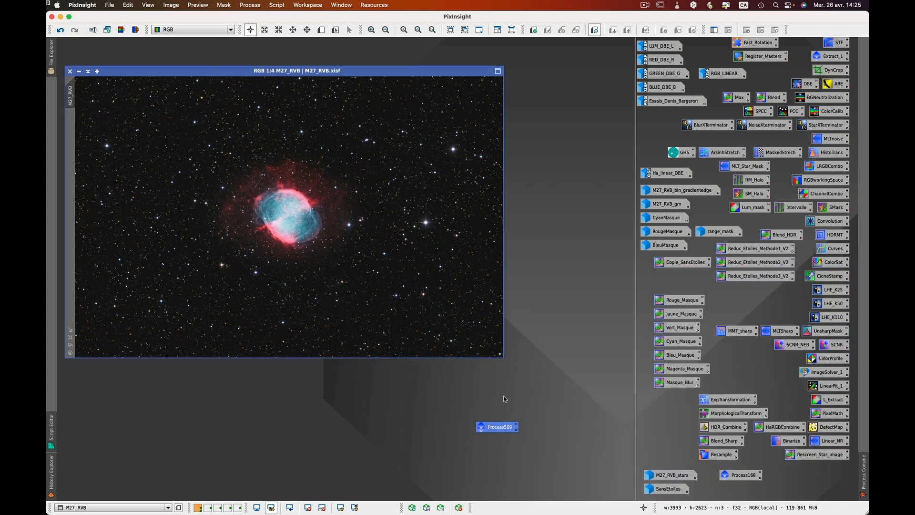
right_click(496, 428)
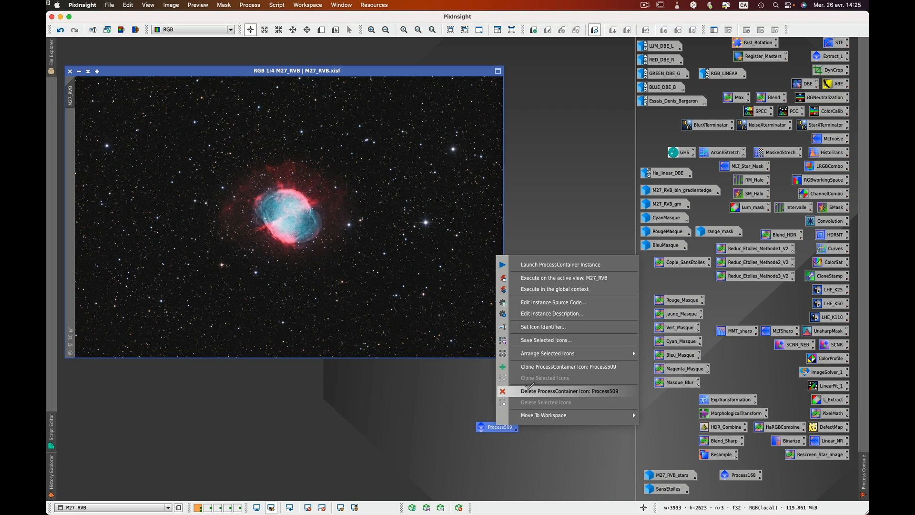
left_click(513, 391)
Step: Review the process list saved in Process168, close it and minimise the M27_RVB image
double_click(742, 477)
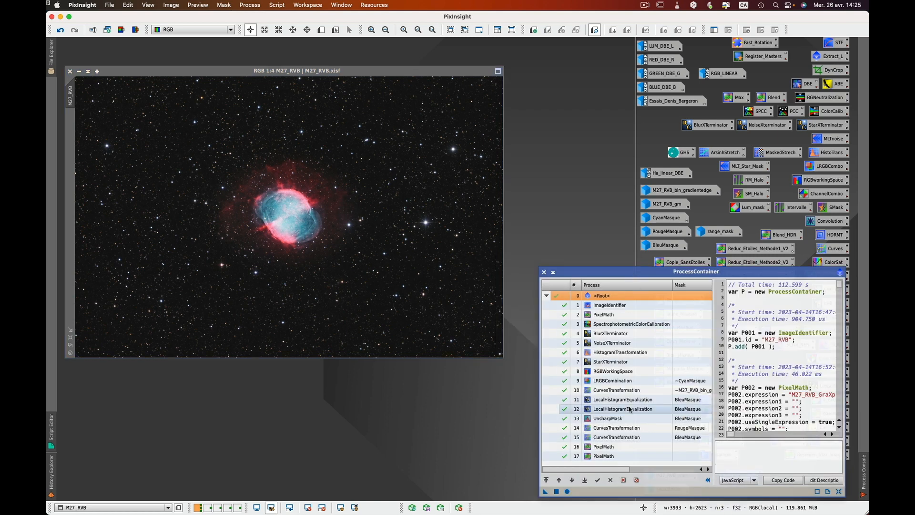
left_click(544, 273)
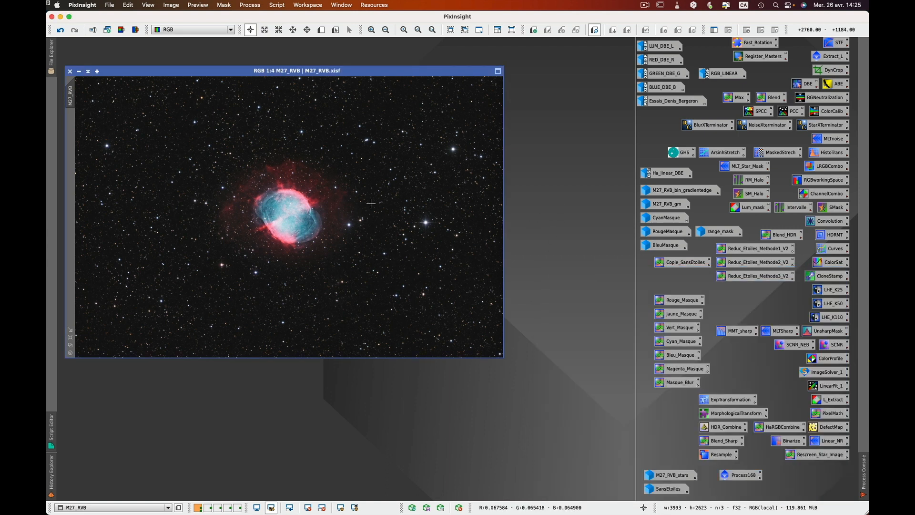
left_click(79, 71)
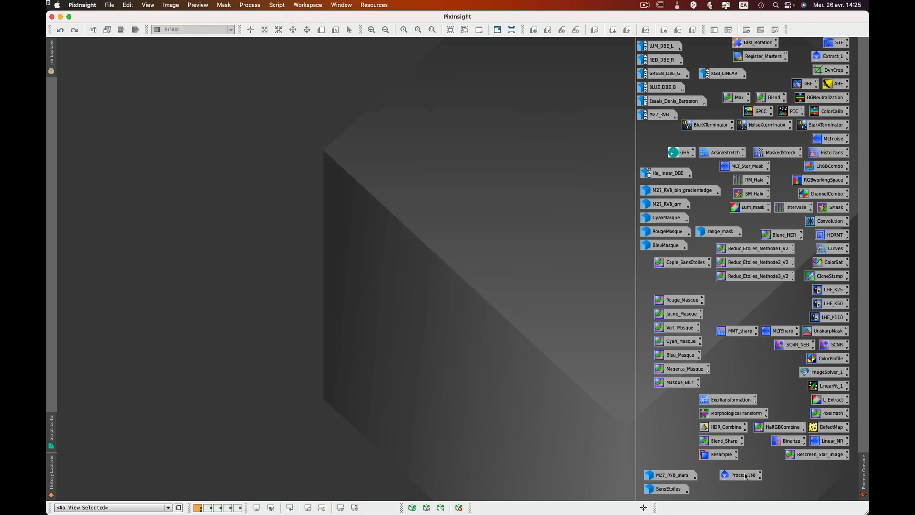
Step: Examine the code of the ImageIdentifier and root entries in the Process168 container and close it
double_click(747, 476)
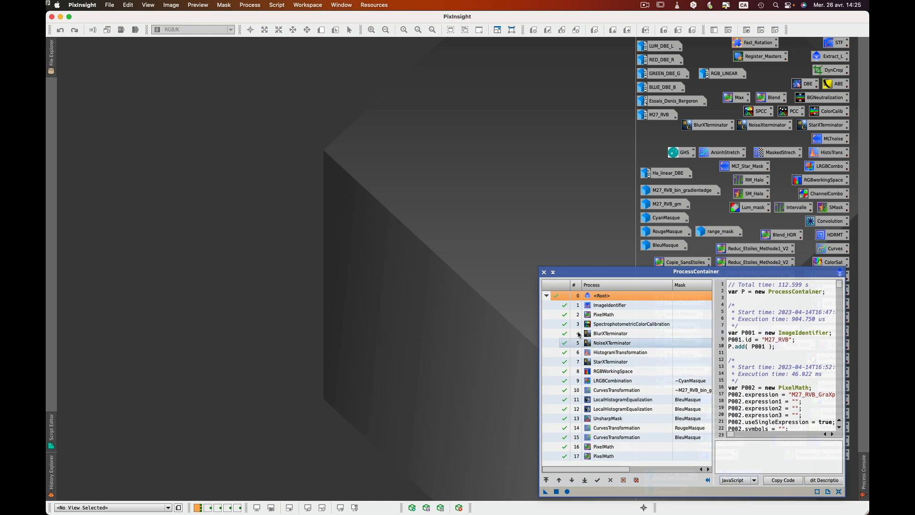
left_click(557, 306)
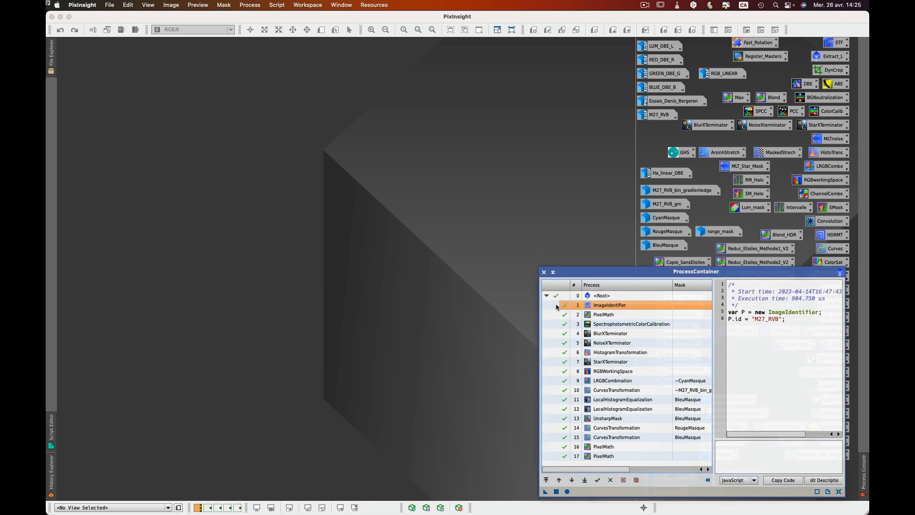
left_click(618, 297)
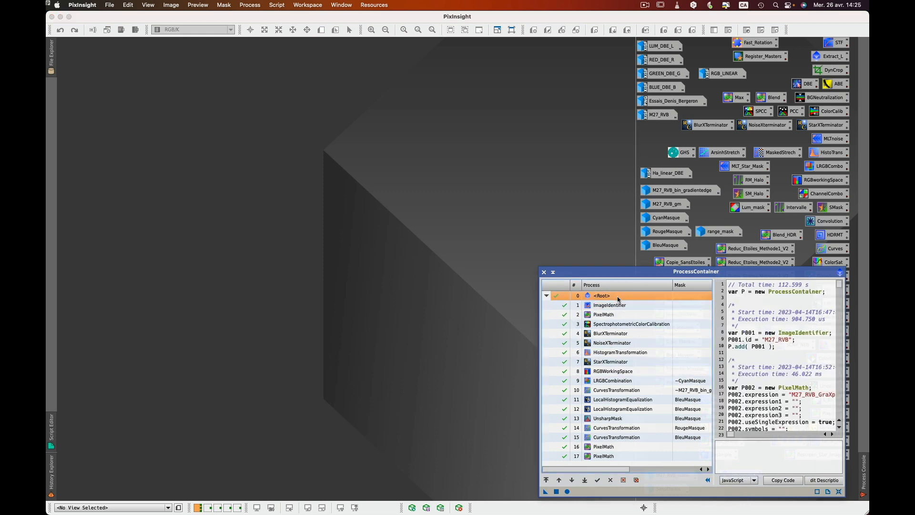
left_click(544, 272)
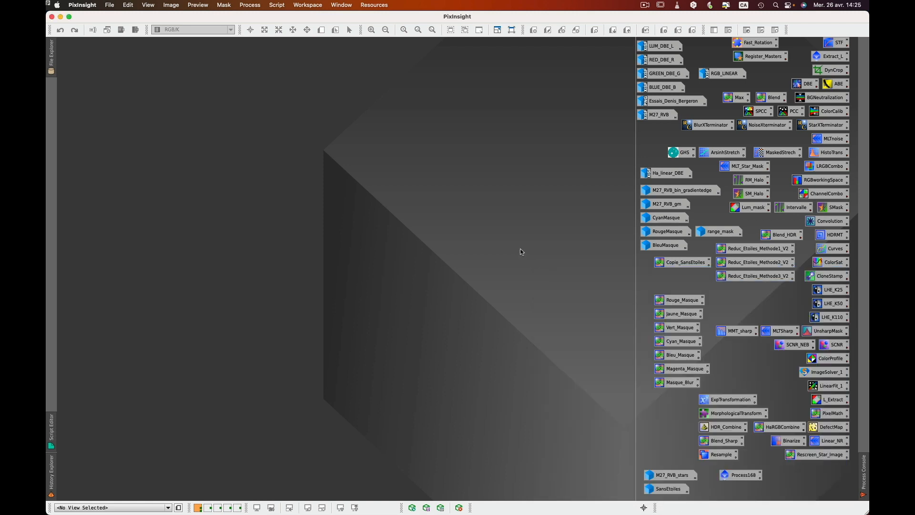
Step: Combine RED_DBE_R, GREEN_DBE_G and BLUE_DBE_B into a new RGB image with ChannelCombination, inheriting the astrometric solution
double_click(827, 192)
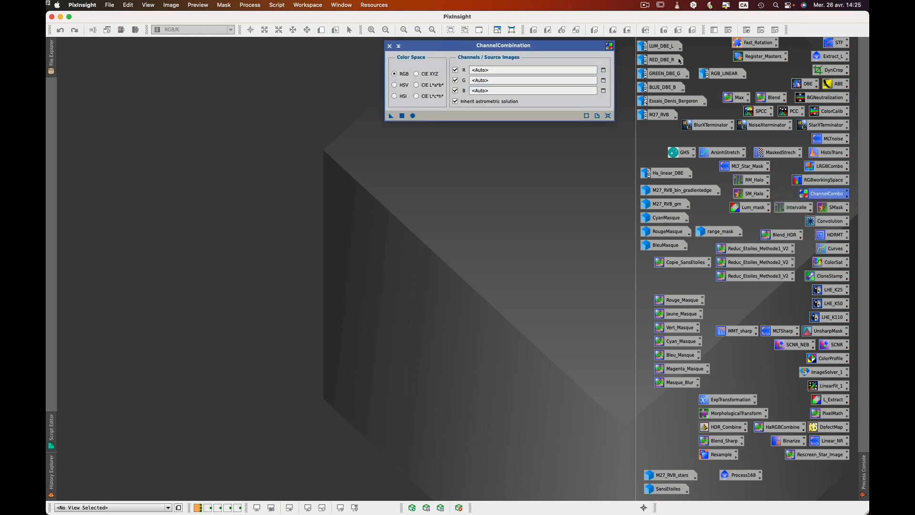
left_click_drag(660, 60, 585, 71)
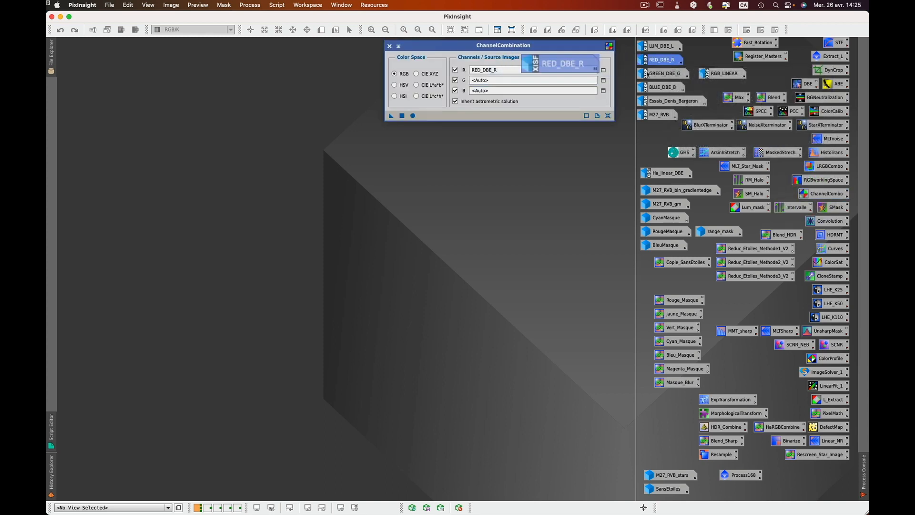
left_click_drag(663, 73, 573, 82)
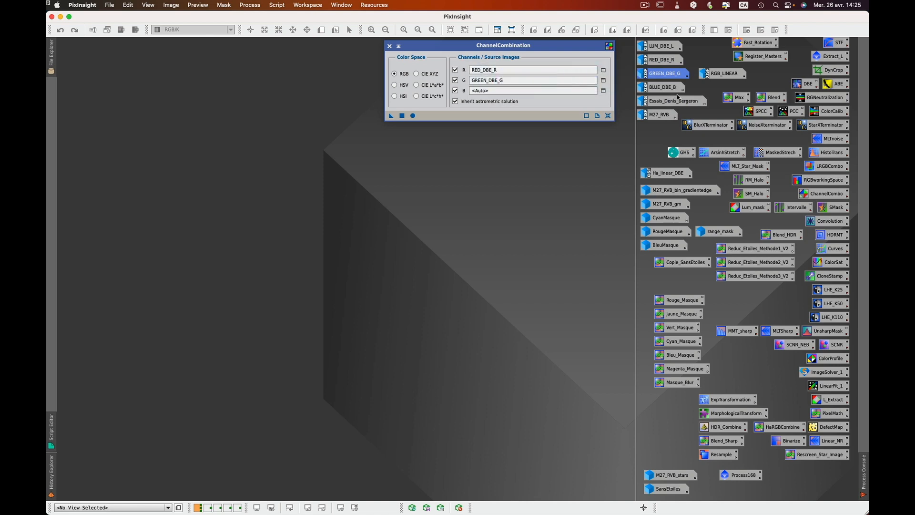
left_click_drag(671, 90, 569, 91)
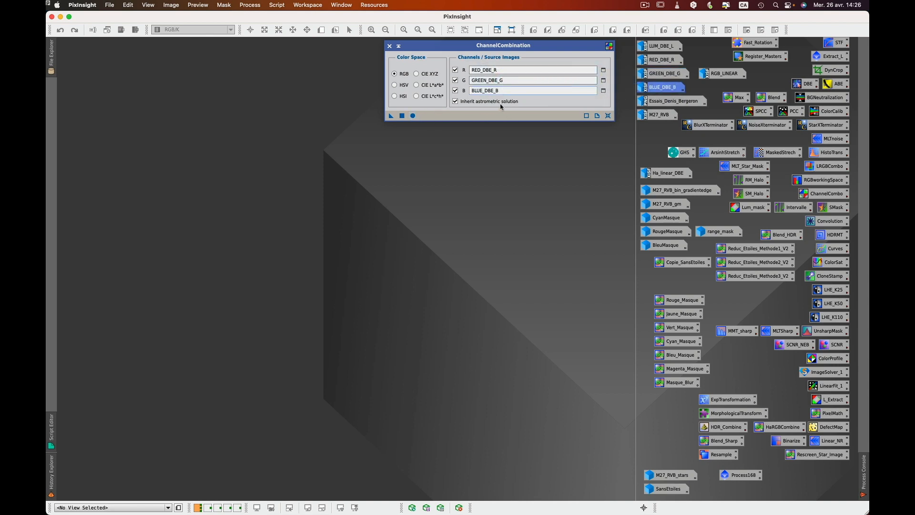
left_click(413, 116)
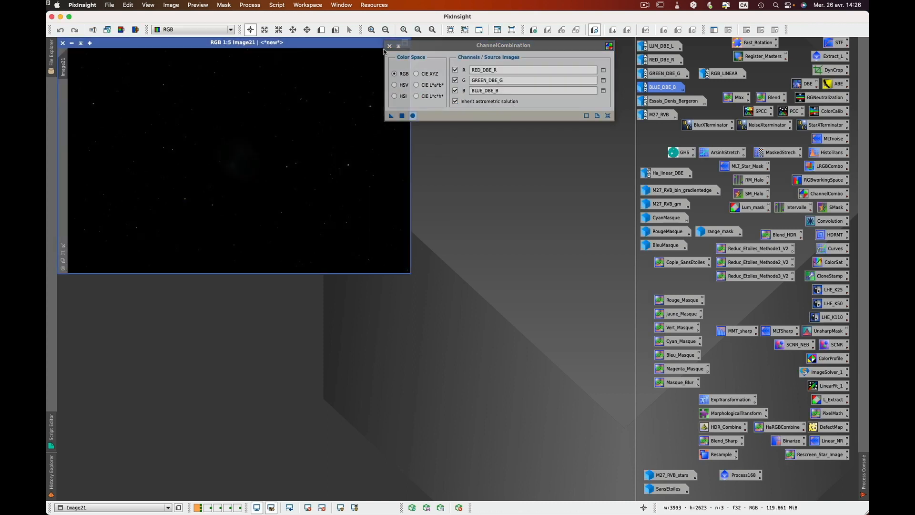
left_click(390, 46)
Step: Auto-stretch the display of the new RGB image with ScreenTransferFunction and enlarge its window to 1:4
double_click(837, 44)
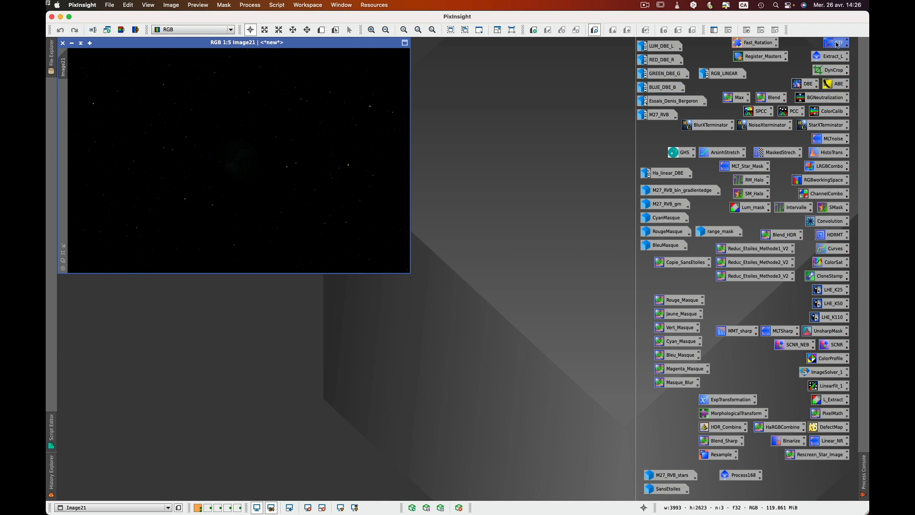
left_click(521, 481)
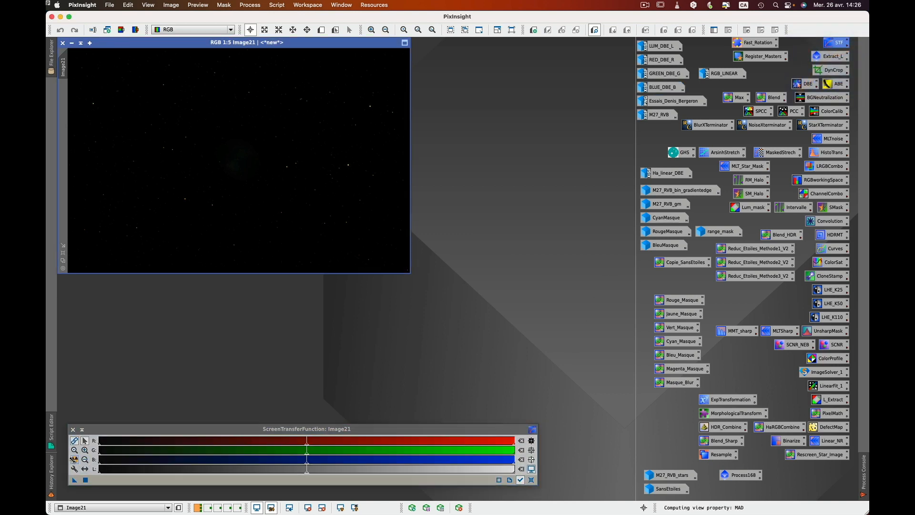
left_click(74, 460)
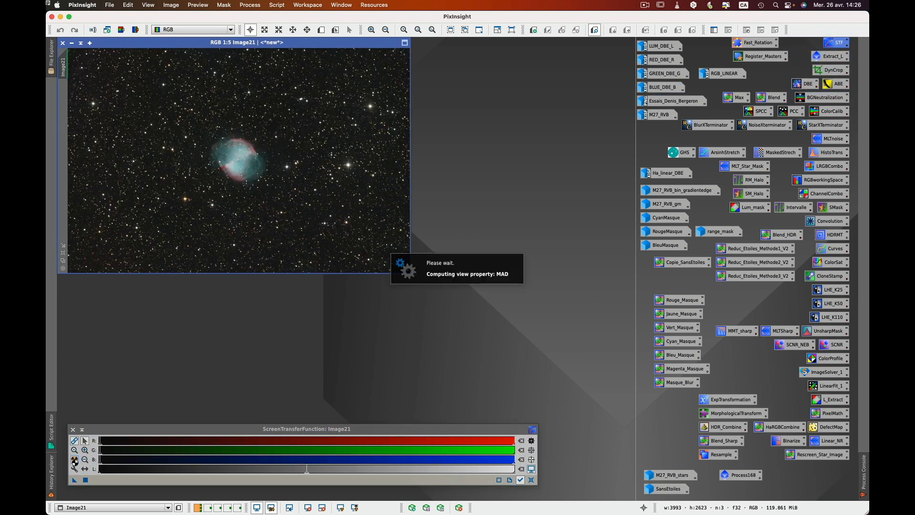
left_click(63, 253)
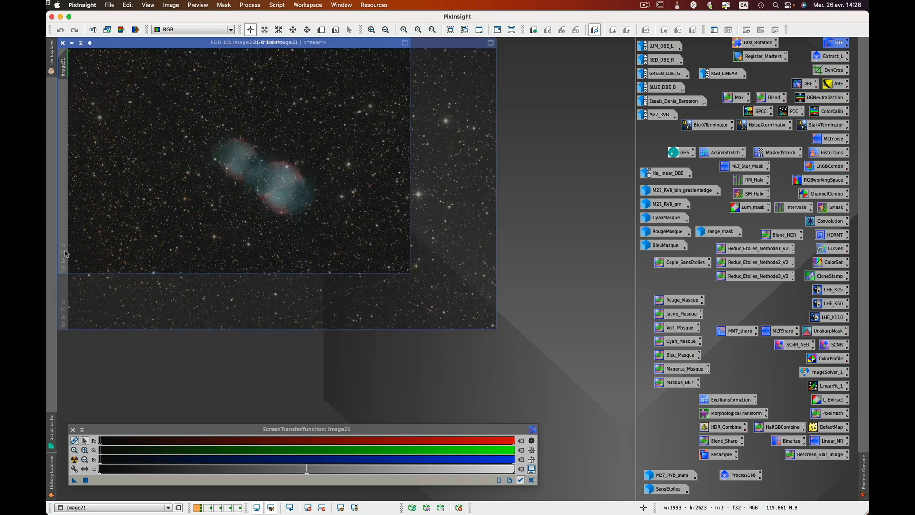
Step: Magnify the ScreenTransferFunction sliders and compare the unlinked RGB auto-stretch with the linked one, ending with the channels linked
left_click(103, 436)
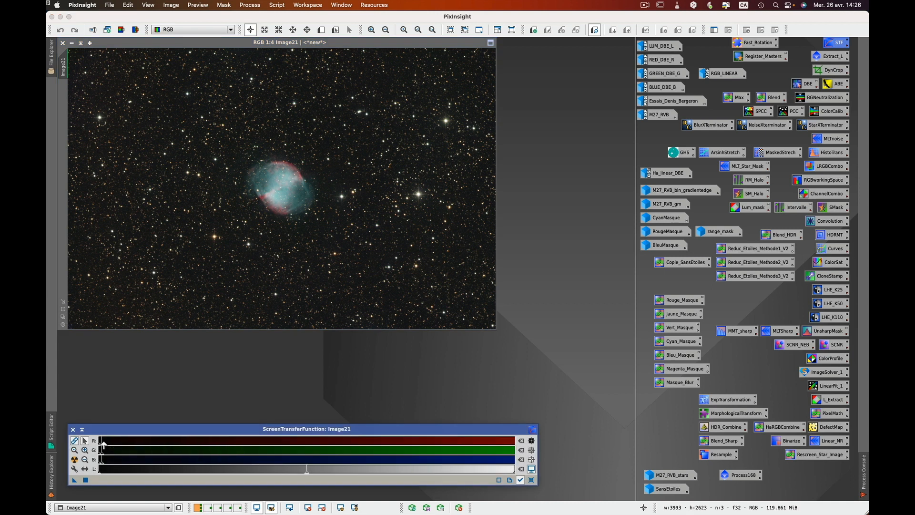
scroll(104, 447, "up", 10)
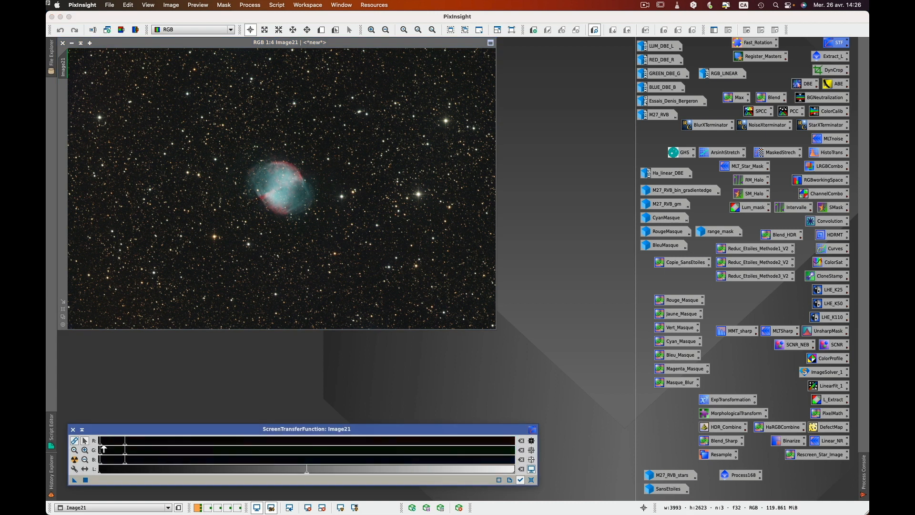
left_click(74, 459)
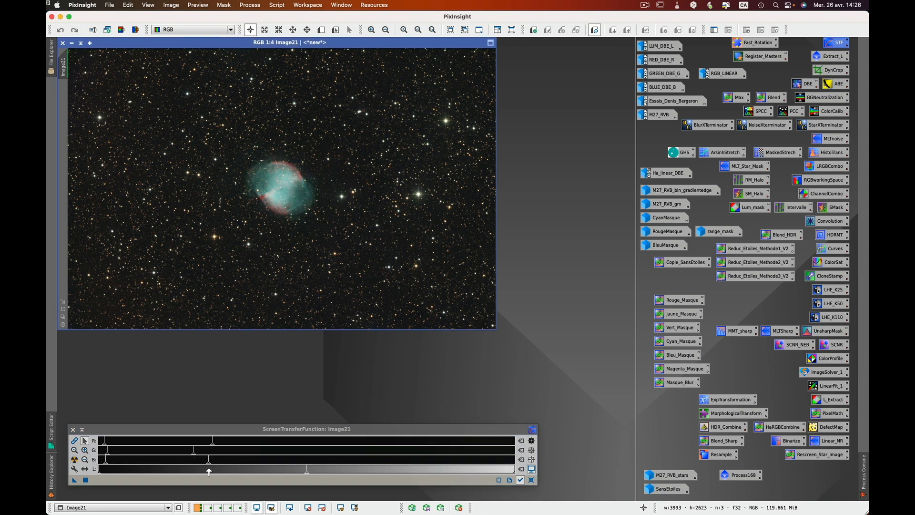
left_click(74, 440)
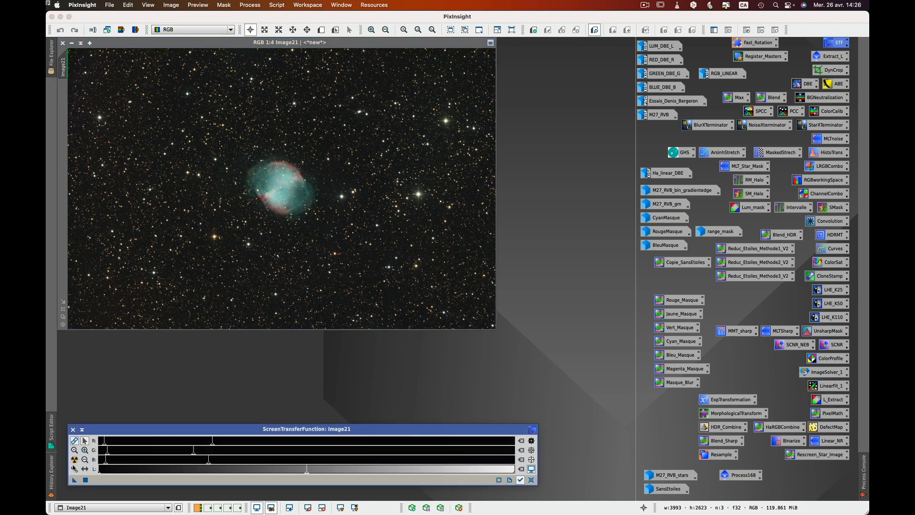
left_click(74, 461)
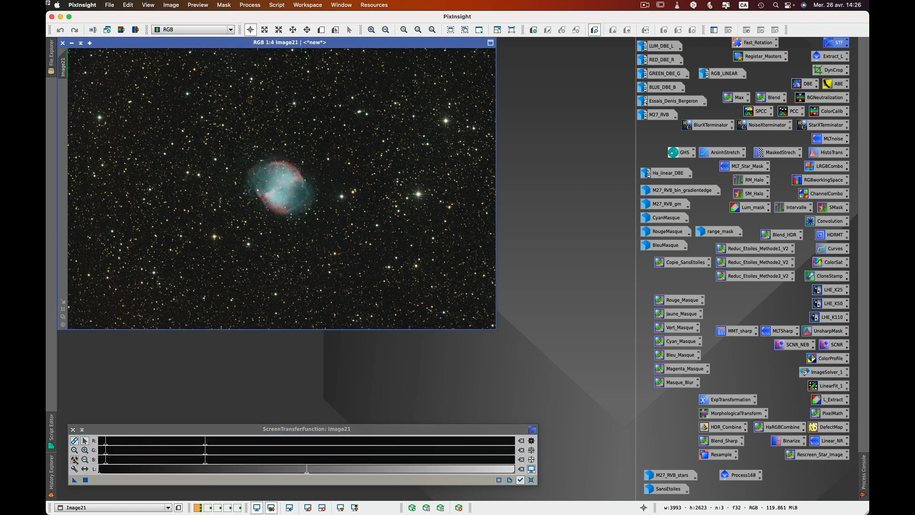
left_click(204, 260)
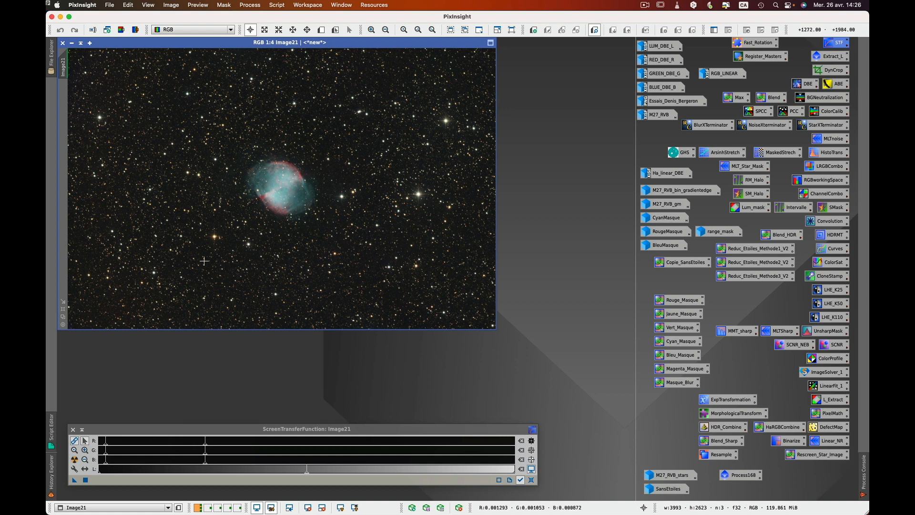
Step: Examine the code of the first PixelMath entry in the Process168 container and close the container
left_click(751, 476)
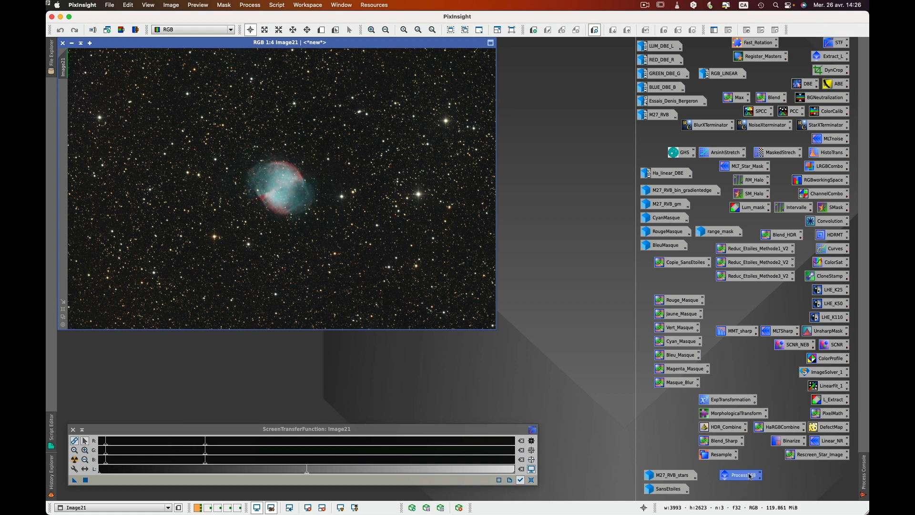
double_click(751, 476)
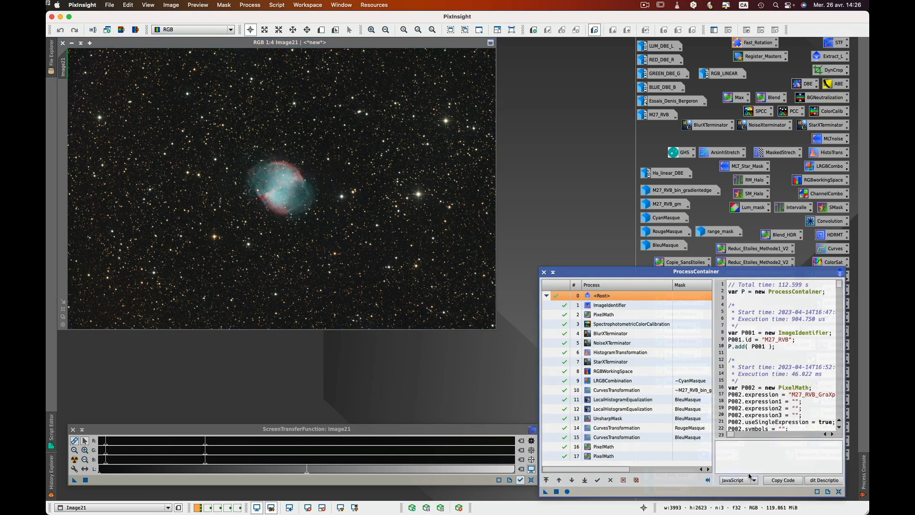
left_click(620, 314)
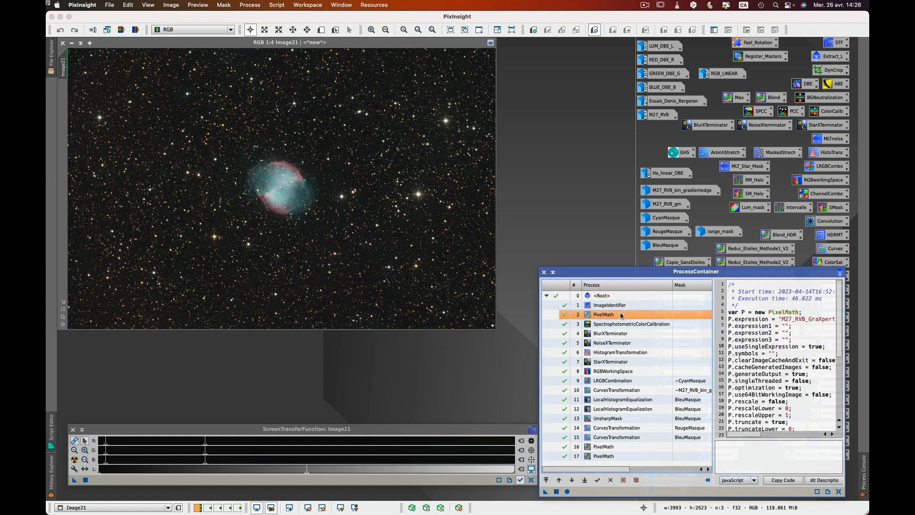
left_click(544, 271)
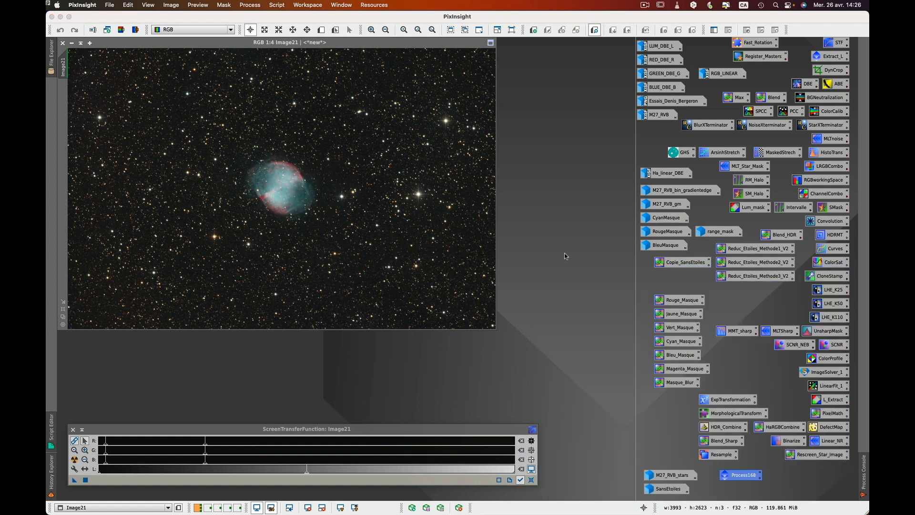
Step: Start DynamicBackgroundExtraction on the RGB image and generate samples with a default radius of 100 and 4 samples per row
double_click(805, 86)
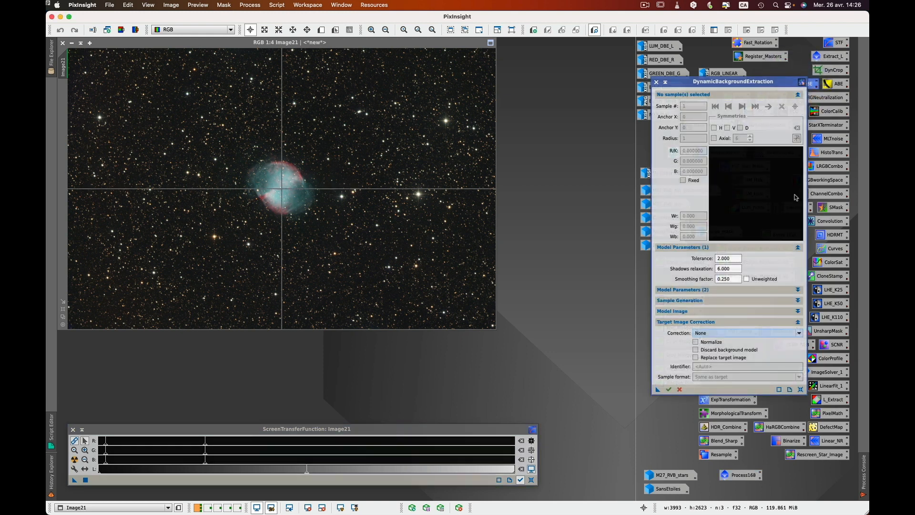
left_click(796, 300)
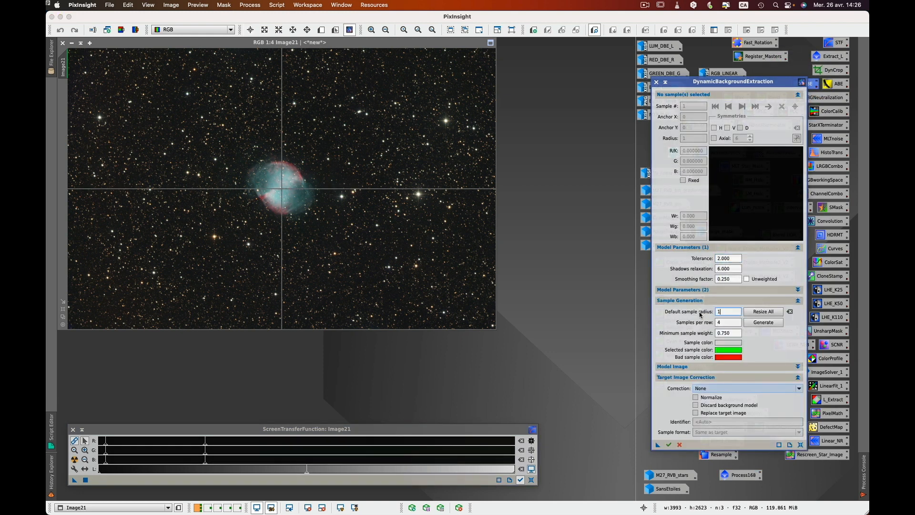
left_click(764, 323)
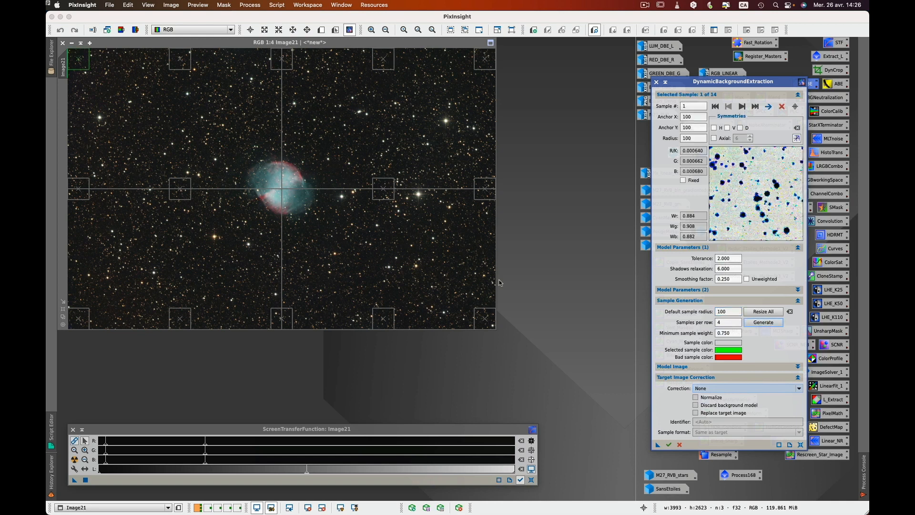
Step: Add eight background samples in the gaps between the generated ones, four below and four above the nebula
left_click(437, 261)
left_click(345, 262)
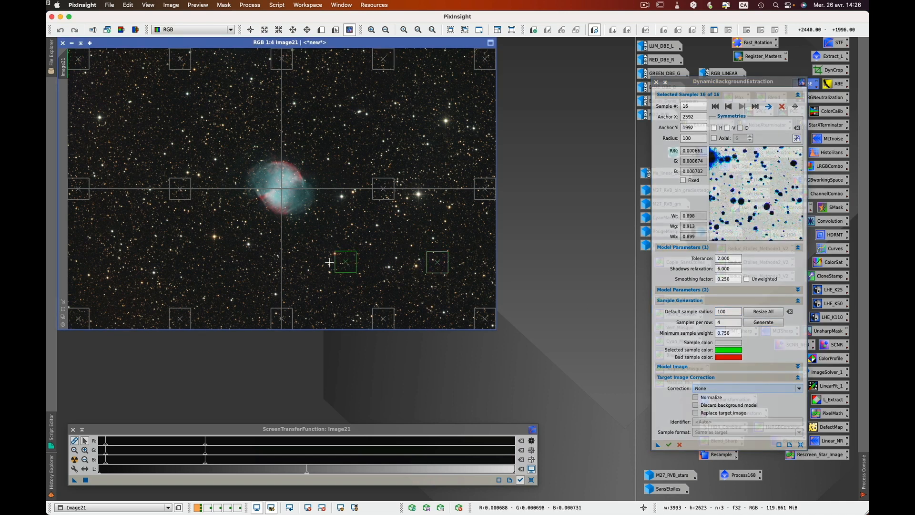
left_click(217, 270)
left_click(124, 259)
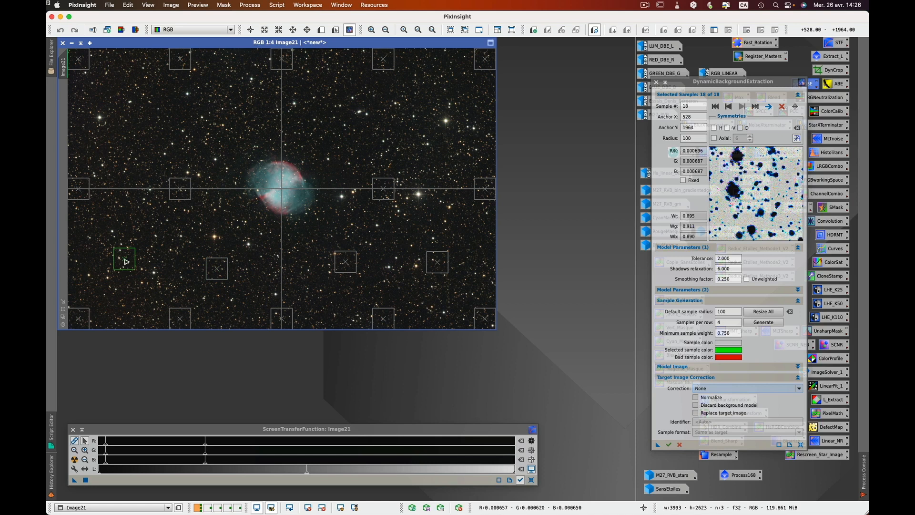
left_click(129, 123)
left_click(233, 106)
left_click(339, 114)
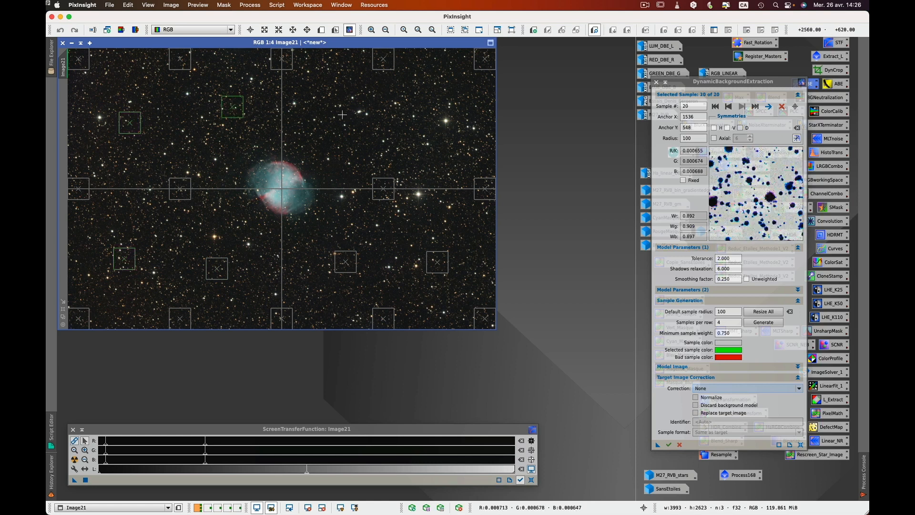
left_click(443, 97)
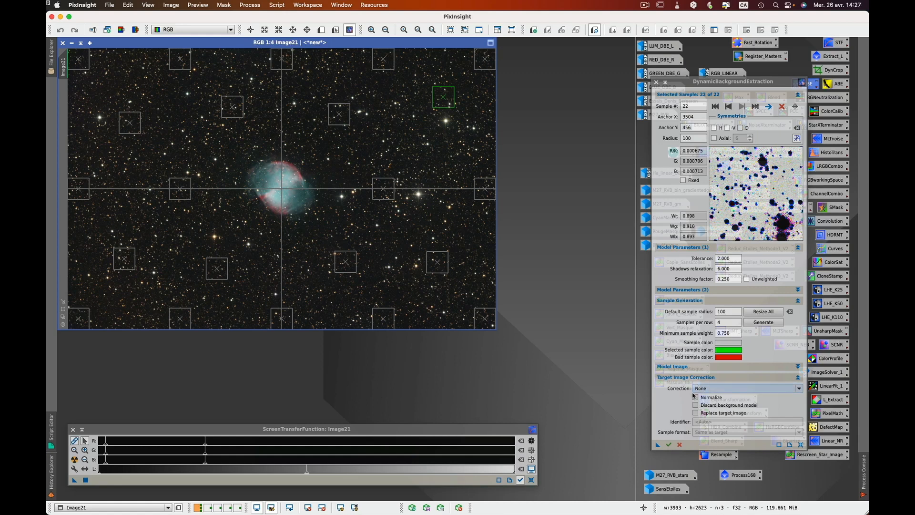
Step: Extract the background model without correcting the image, inspect it with an unlinked auto-stretch, and close the model
left_click(669, 444)
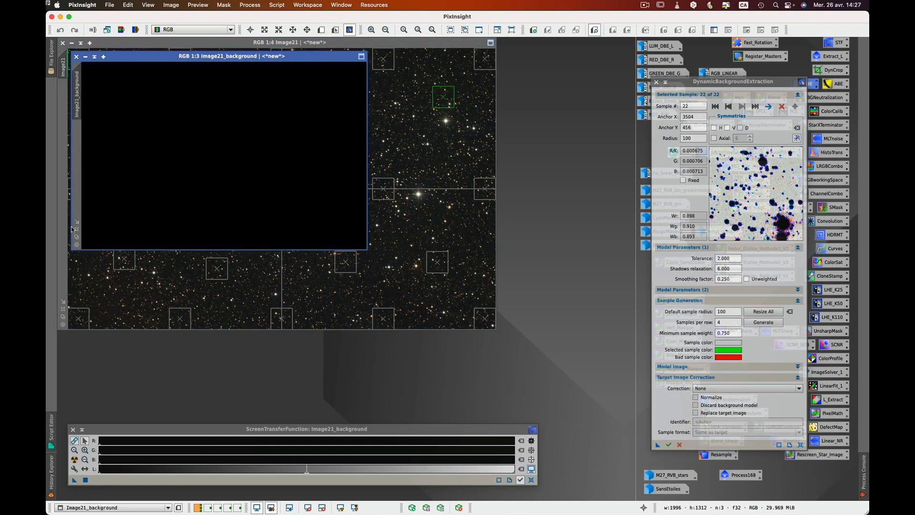
left_click(77, 230)
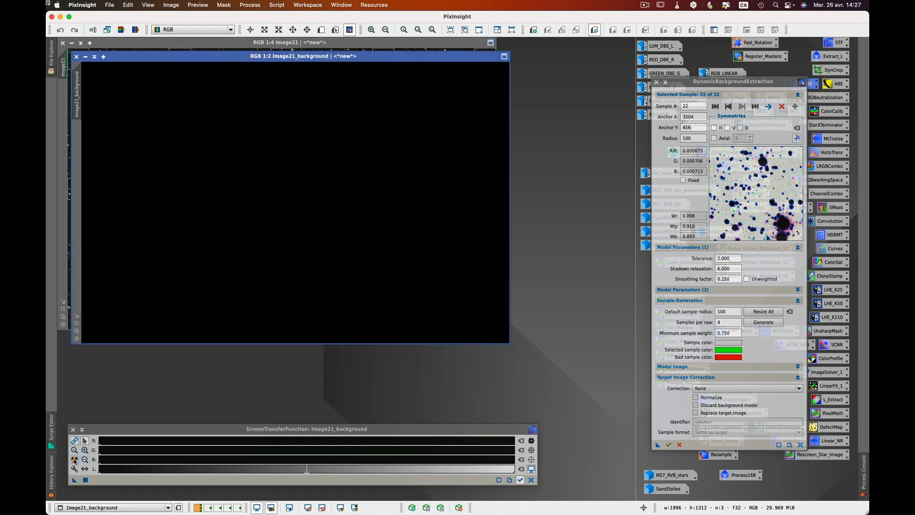
left_click(74, 442)
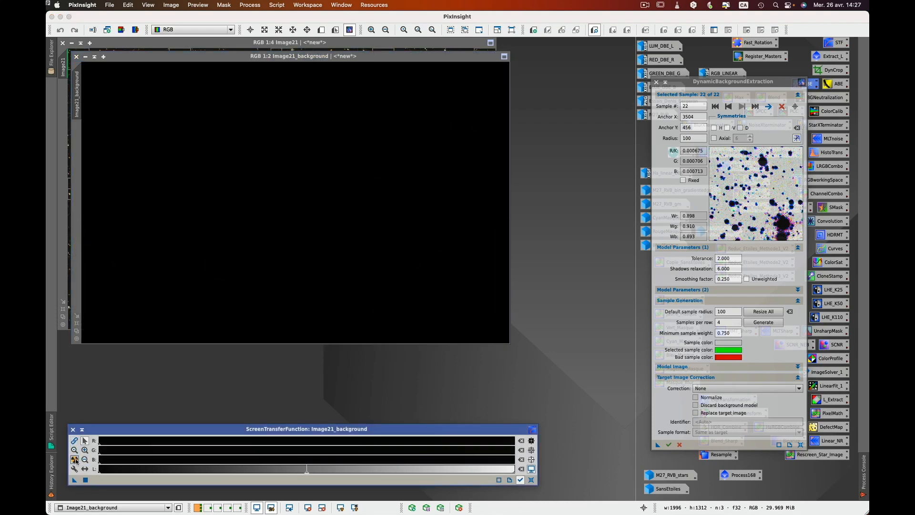
left_click(74, 459)
left_click(75, 460, "shift")
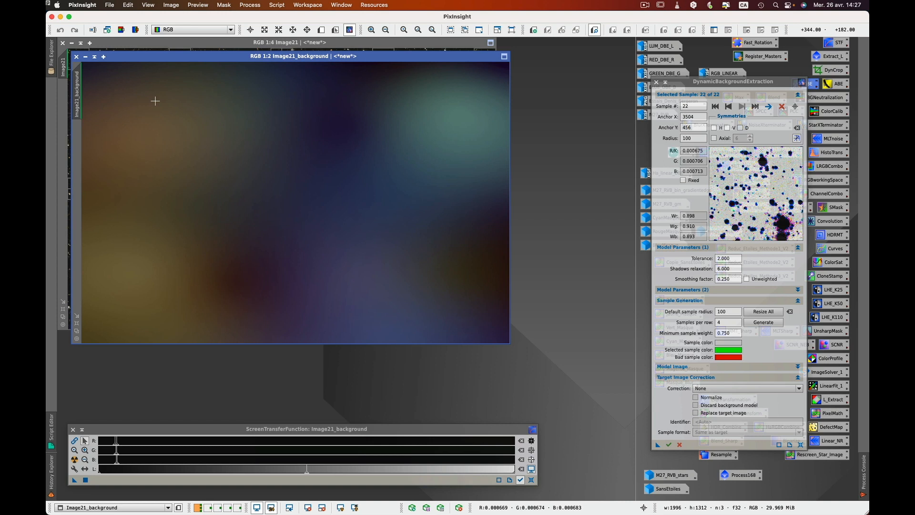
left_click(77, 57)
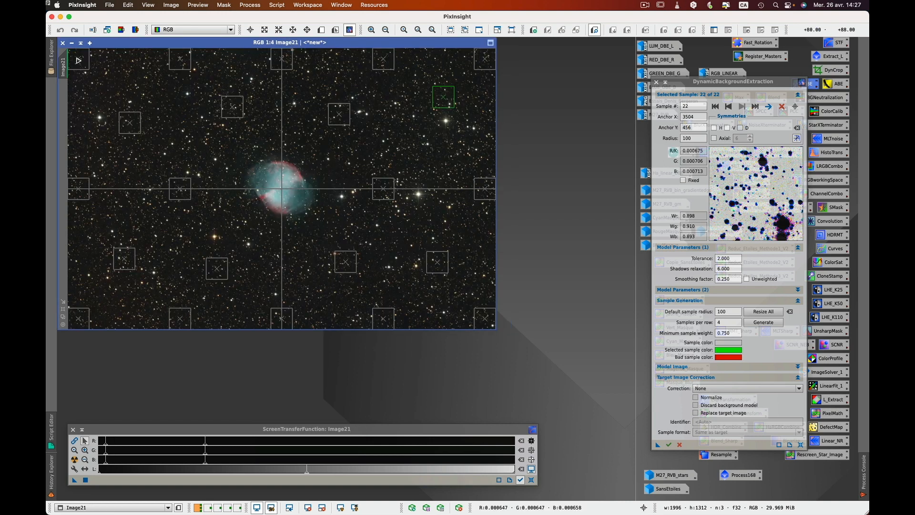
Step: Apply the background extraction with Subtraction correction, replacing the target image, and reset and redo the display auto-stretch
left_click(728, 389)
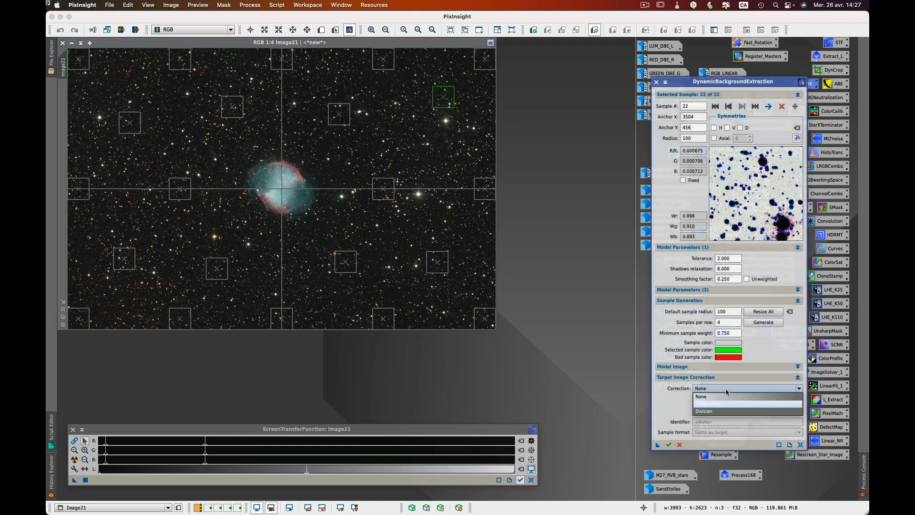
left_click(726, 404)
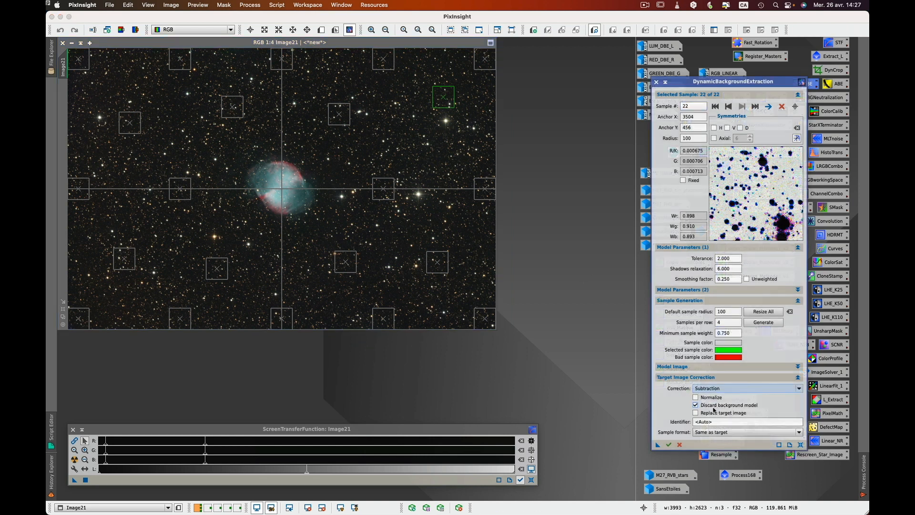
left_click(709, 414)
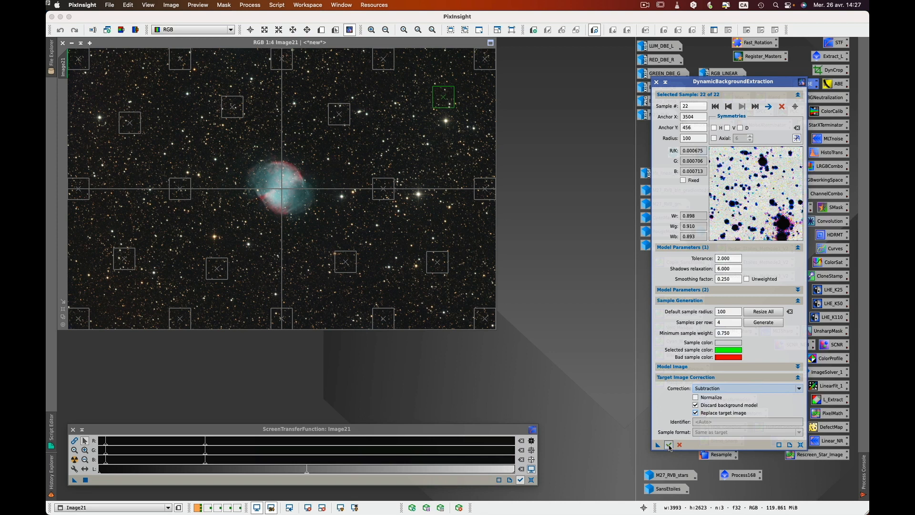
left_click(669, 445)
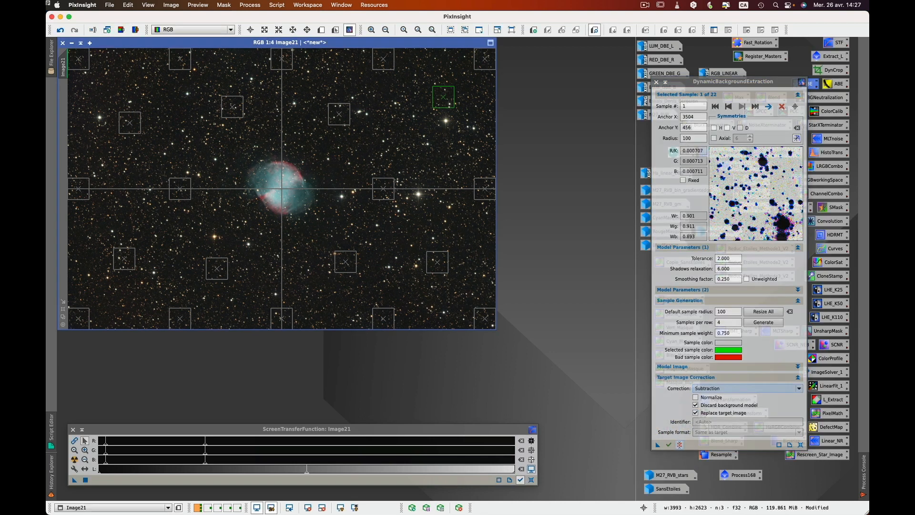
left_click(680, 444)
left_click(532, 480)
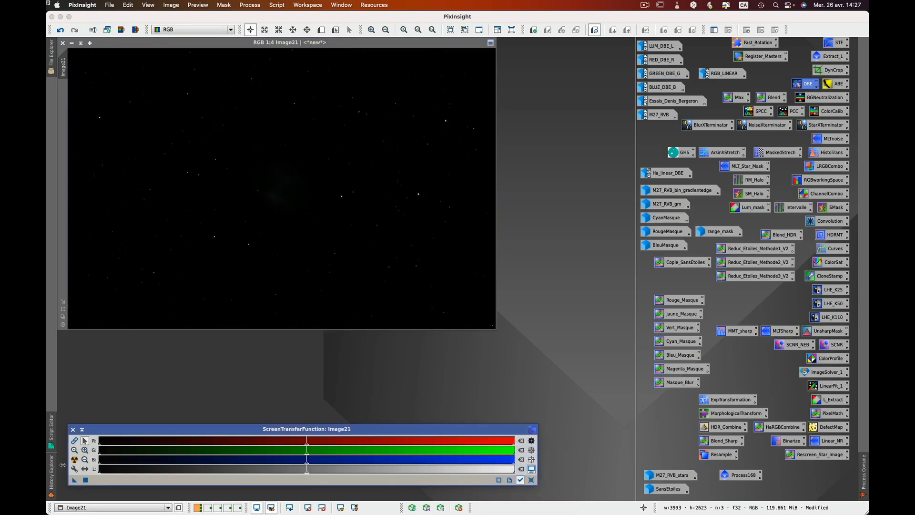
left_click(74, 459)
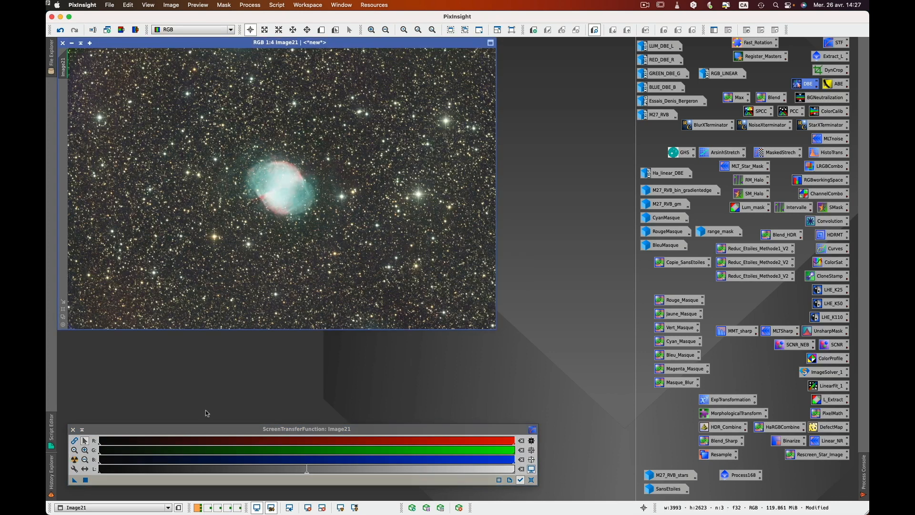
Step: Load the SpectrophotometricColorCalibration settings stored in the Process168 container and close the container
double_click(752, 476)
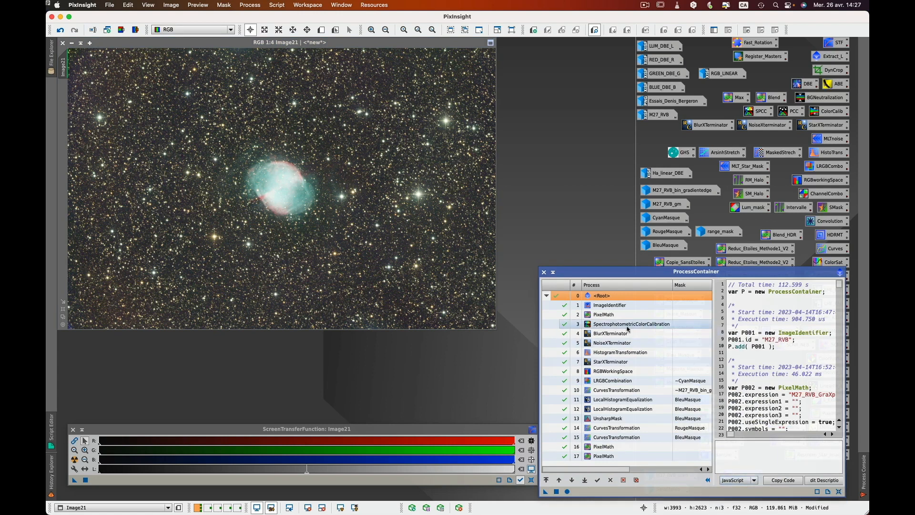
double_click(630, 324)
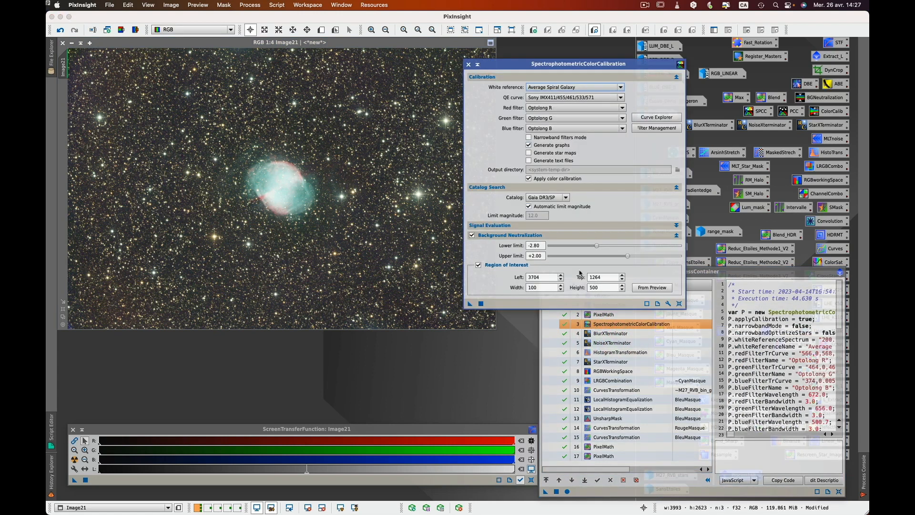
left_click(723, 272)
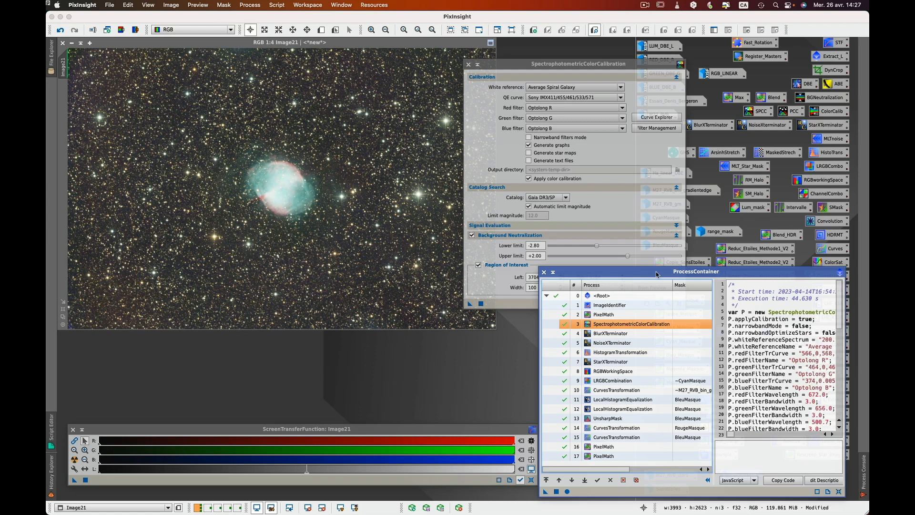
left_click(544, 272)
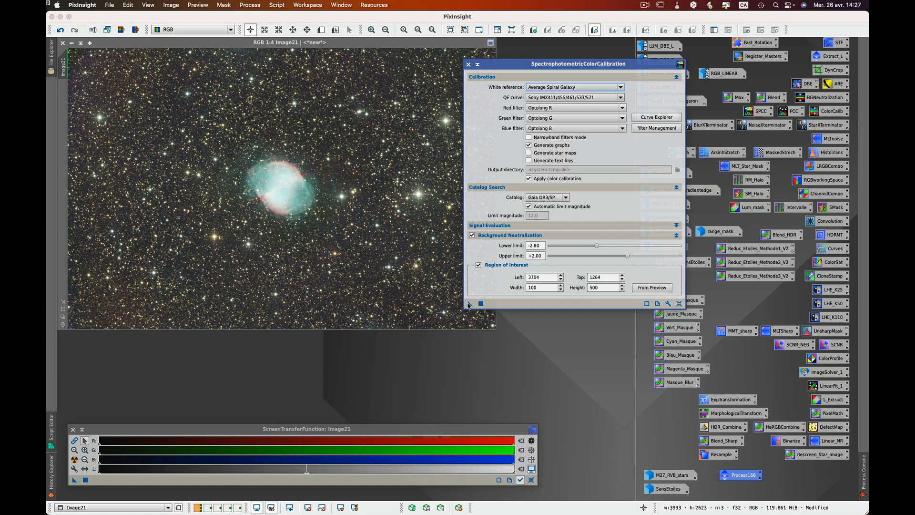
Step: Apply SpectrophotometricColorCalibration to the RGB image and close the white balance graphs and the process window
left_click_drag(469, 306, 383, 268)
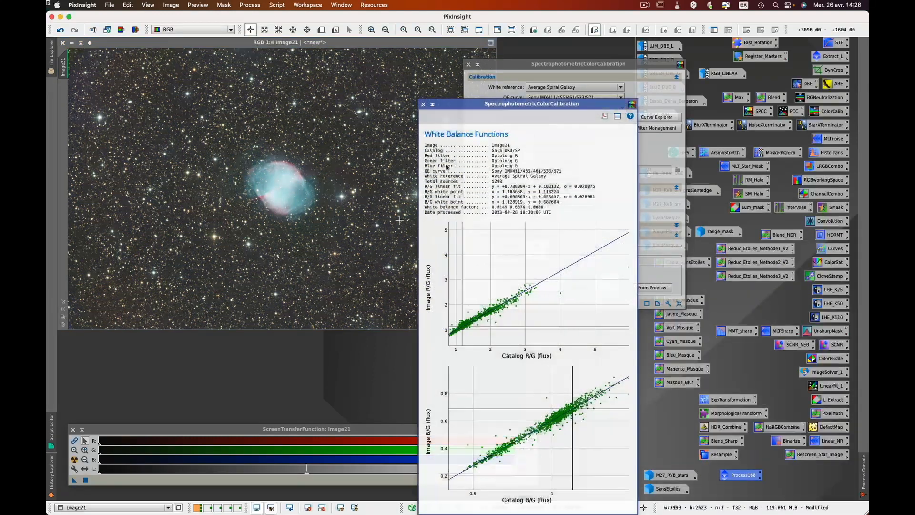
left_click(423, 104)
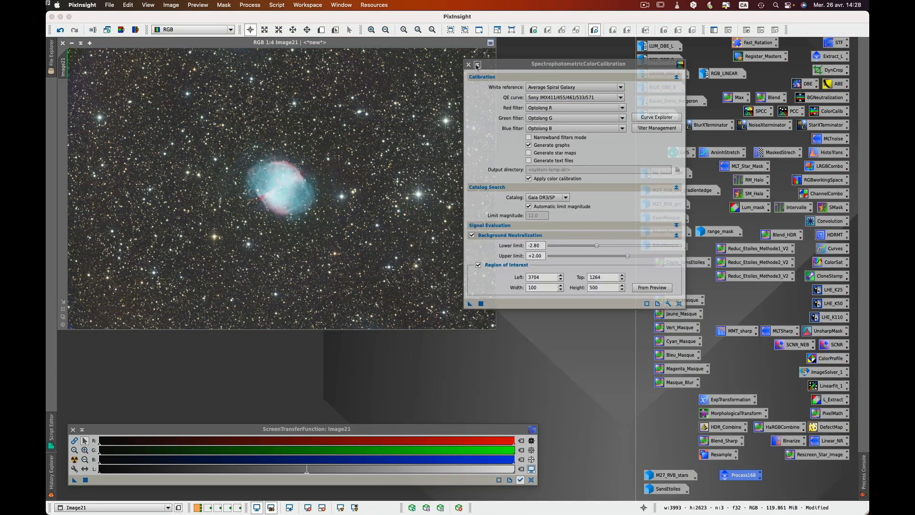
left_click(469, 65)
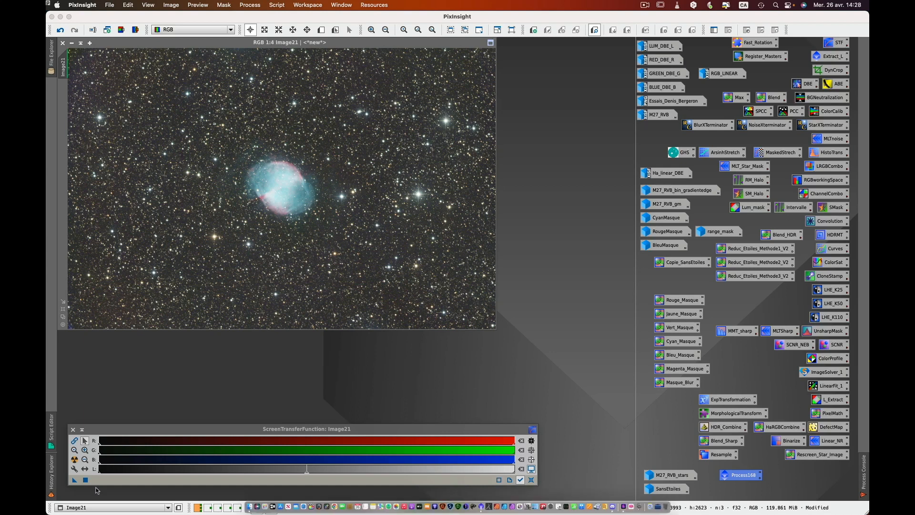
Step: Link the RGB channels in ScreenTransferFunction and auto-stretch the display of the calibrated image
left_click(73, 445)
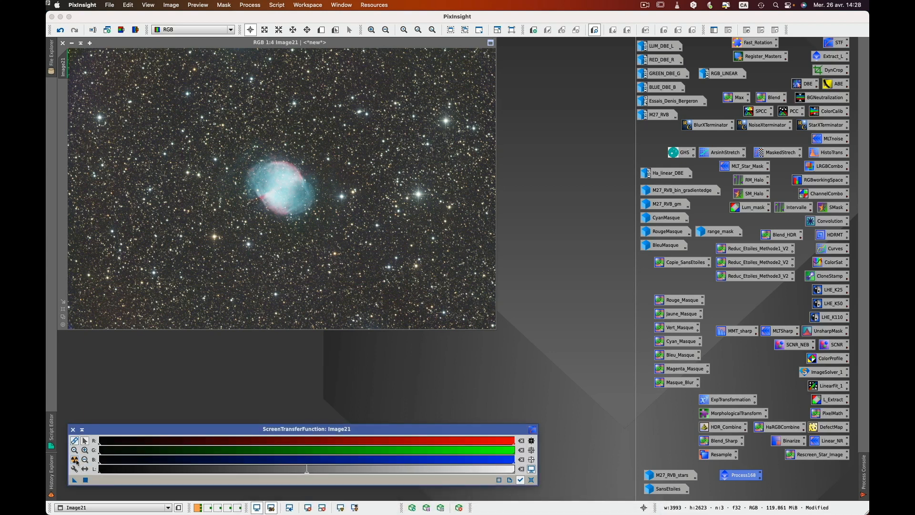
left_click(77, 461)
left_click(76, 460, "super")
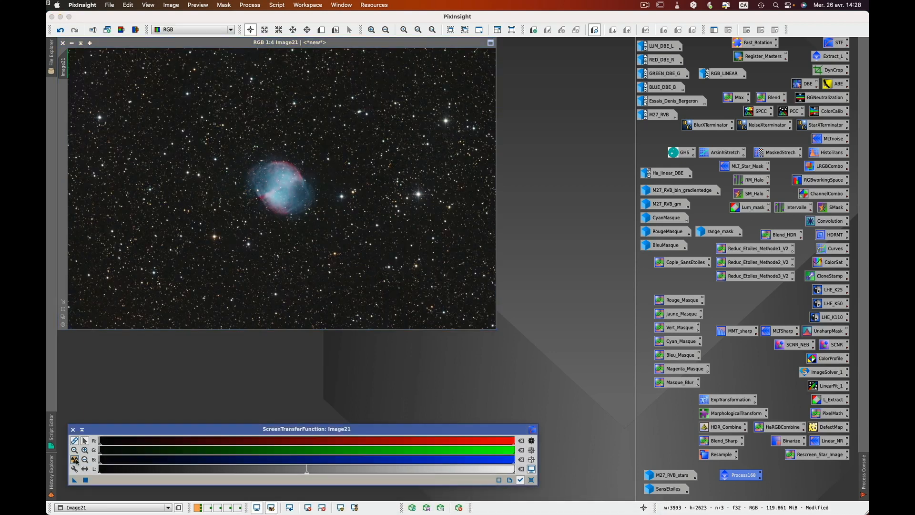
left_click(75, 460)
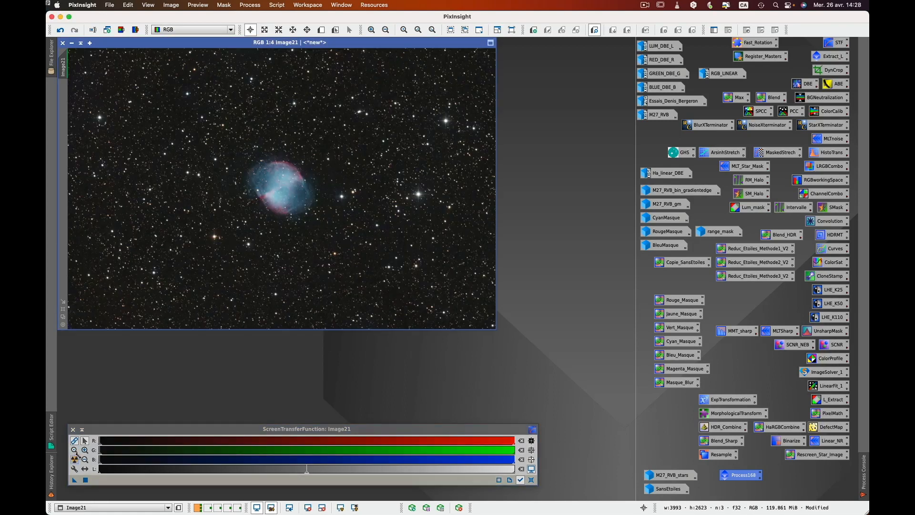
Step: Load the BlurXTerminator settings stored in the Process168 container and close the container
double_click(741, 476)
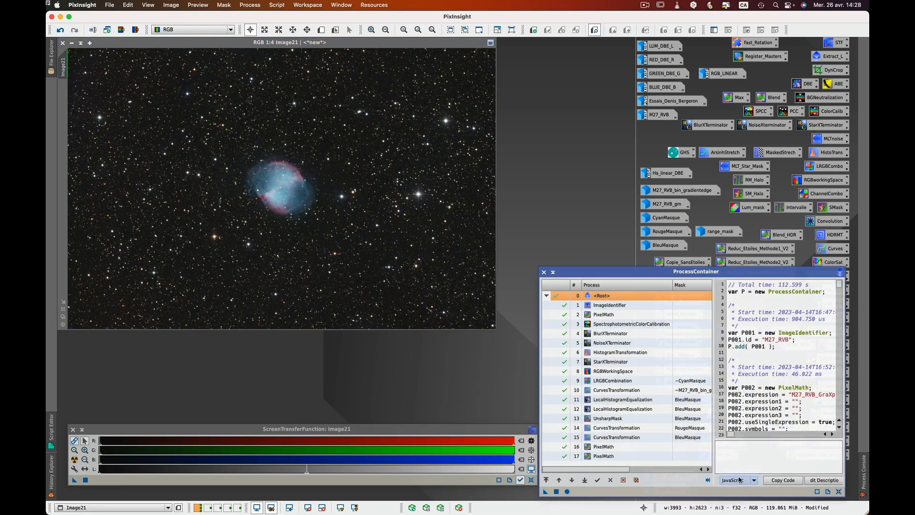
left_click(626, 335)
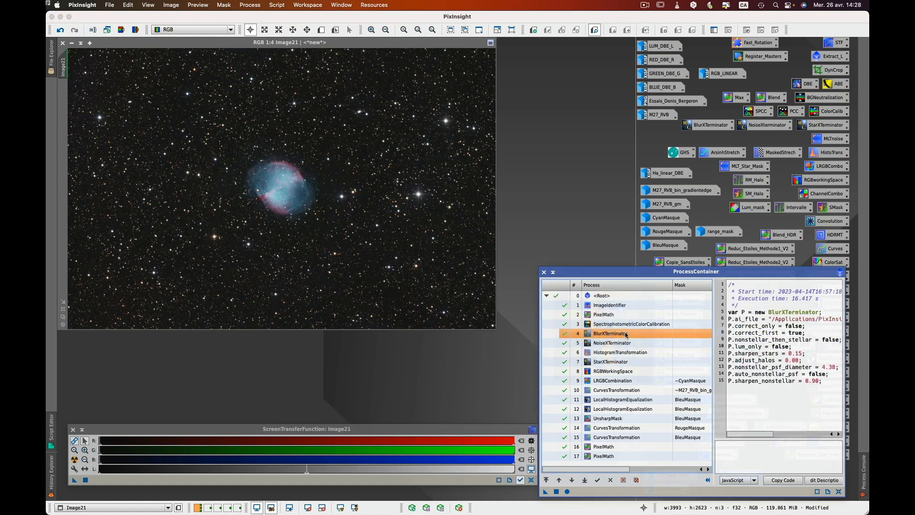
double_click(627, 335)
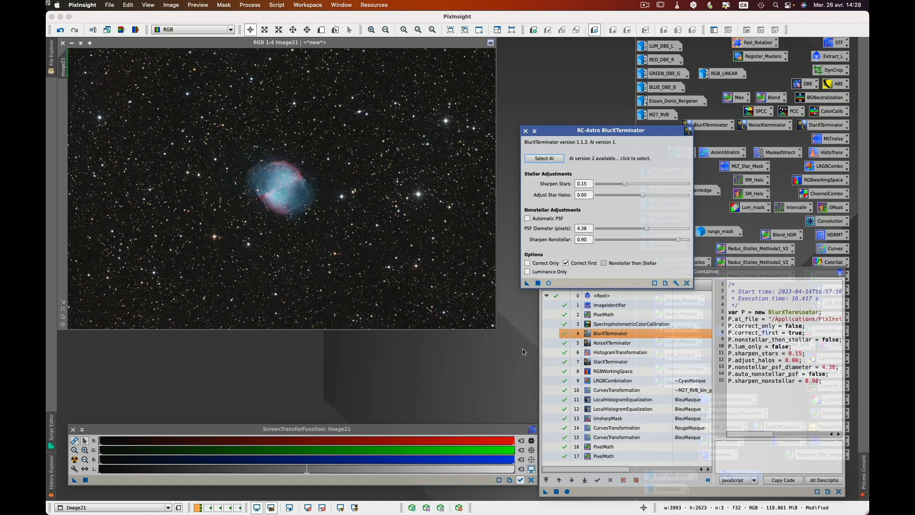
left_click(794, 272)
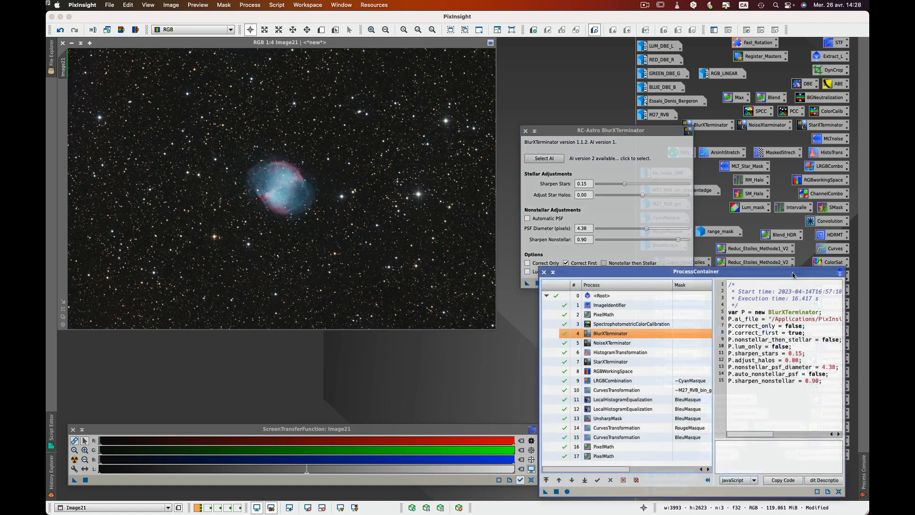
left_click(544, 273)
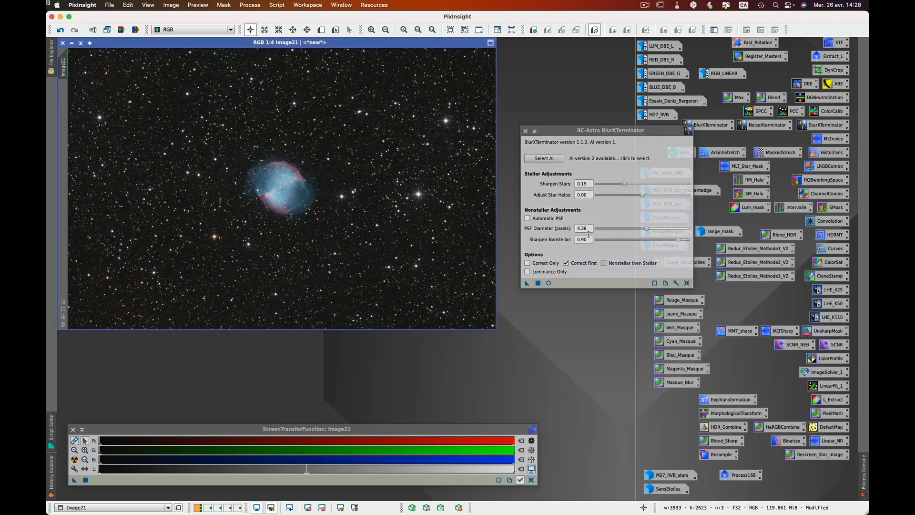
Step: Apply BlurXTerminator to the RGB image with Sharpen Stars 0.15, PSF Diameter 4.38 and Sharpen Nonstellar 0.90, and close the process window
mouse_move(534, 242)
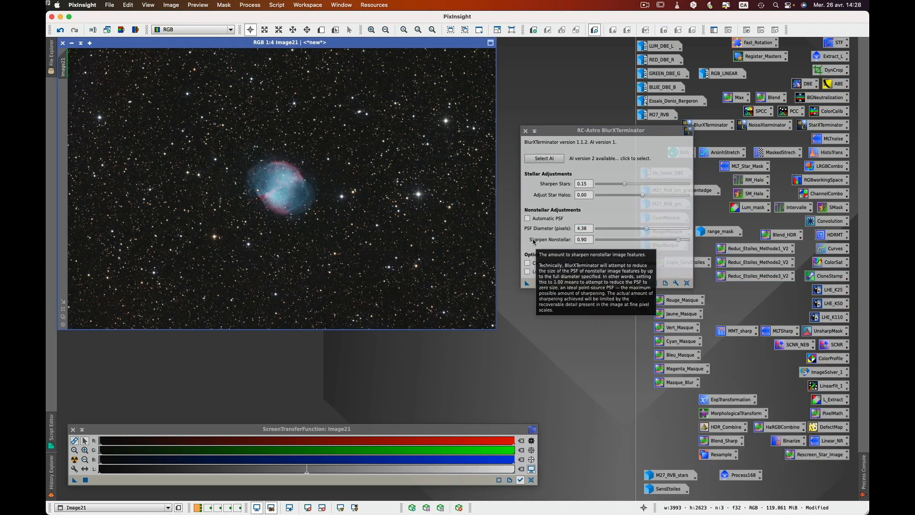
left_click(528, 284)
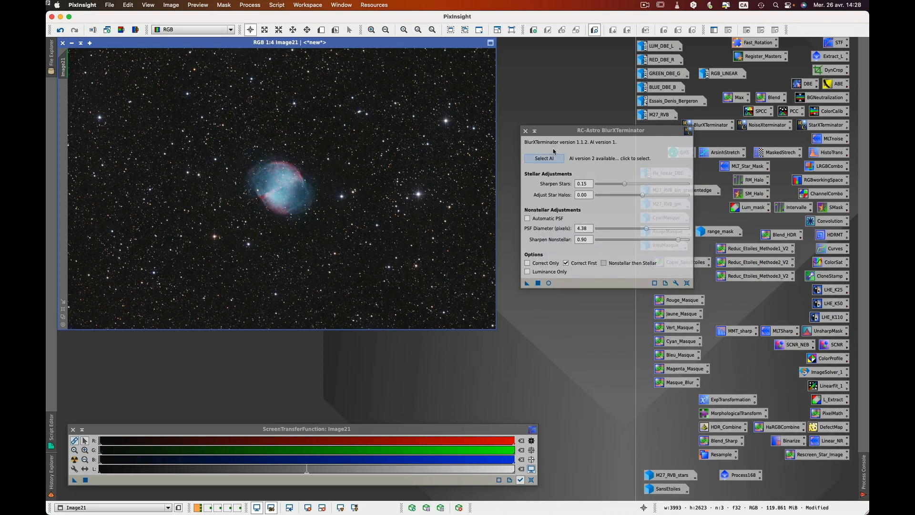
left_click(526, 130)
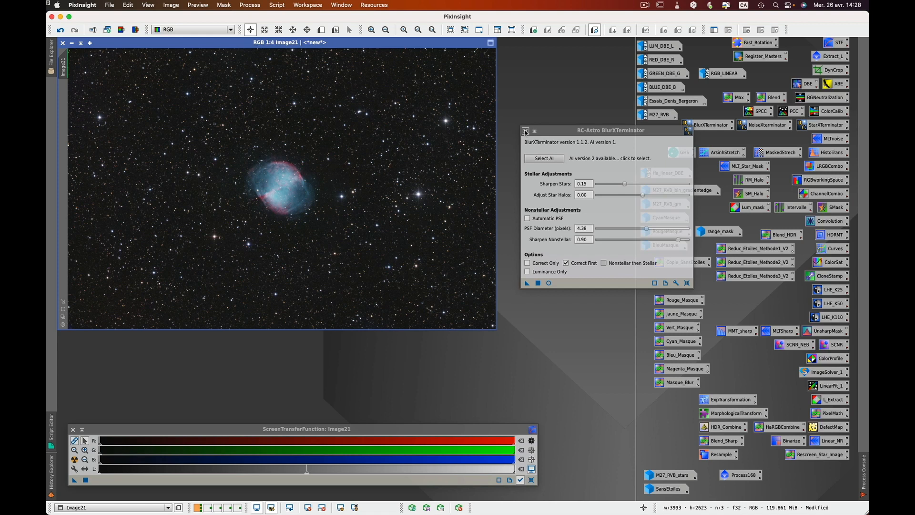
Step: Check the Process168 history and apply NoiseXTerminator to the RGB image with Denoise 0.90 and Detail 0.25, closing its window
double_click(750, 479)
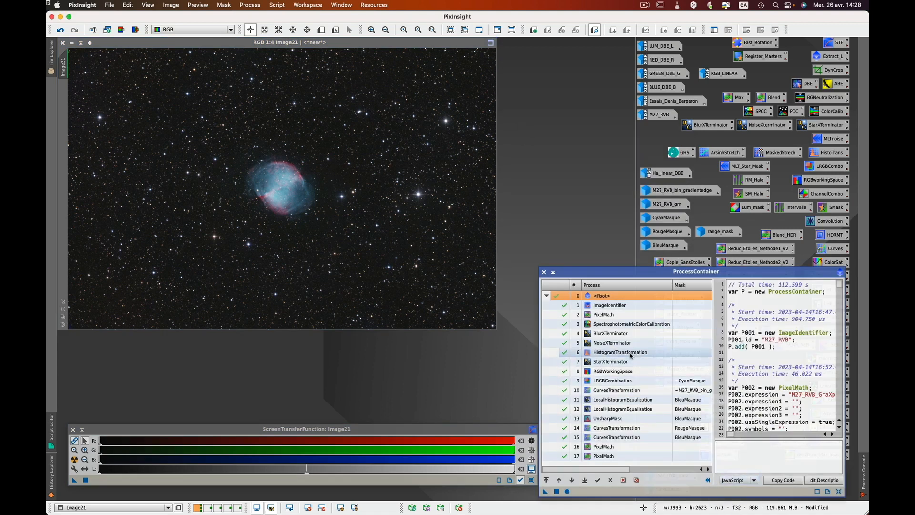
left_click(544, 271)
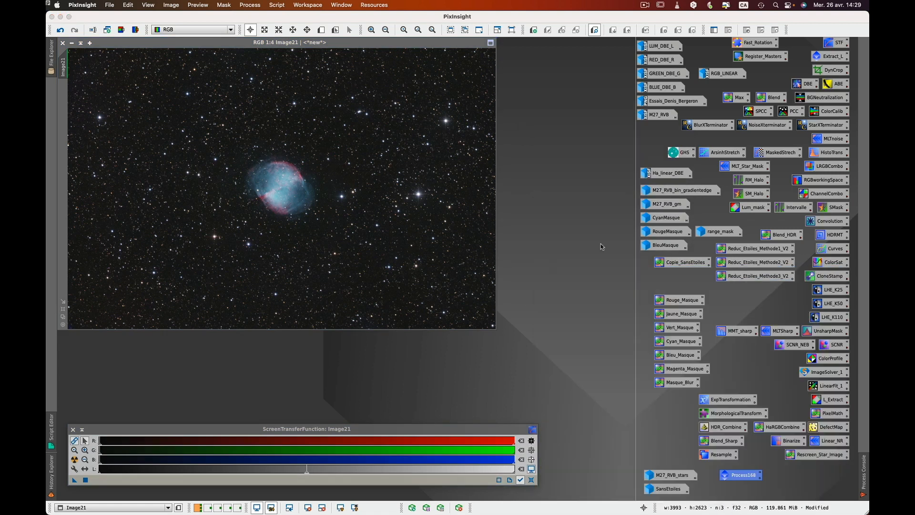
double_click(753, 127)
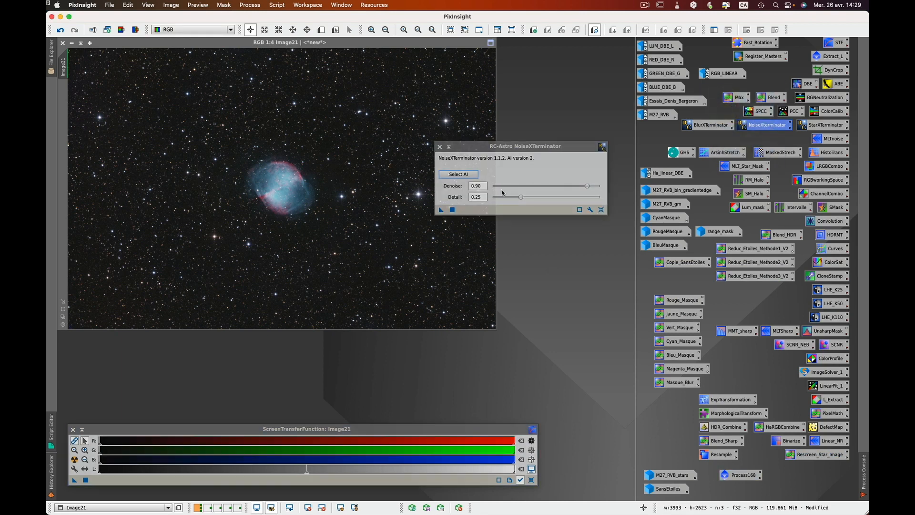
left_click_drag(441, 210, 408, 247)
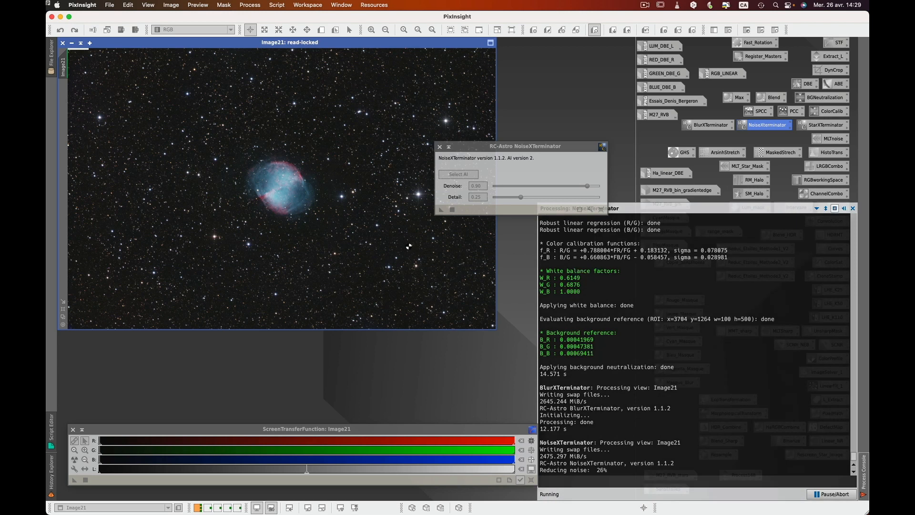
left_click(440, 147)
Step: Load the HistogramTransformation settings stored in the Process168 container and close the container
double_click(754, 475)
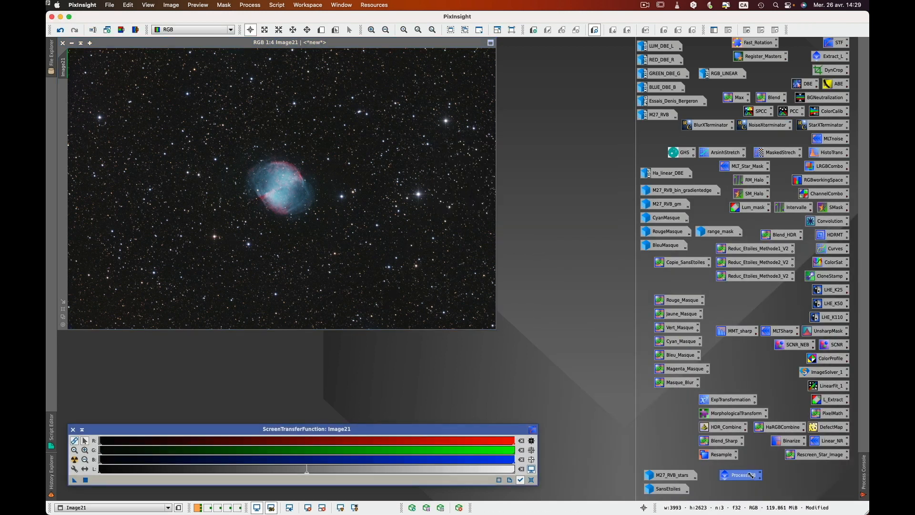
double_click(629, 356)
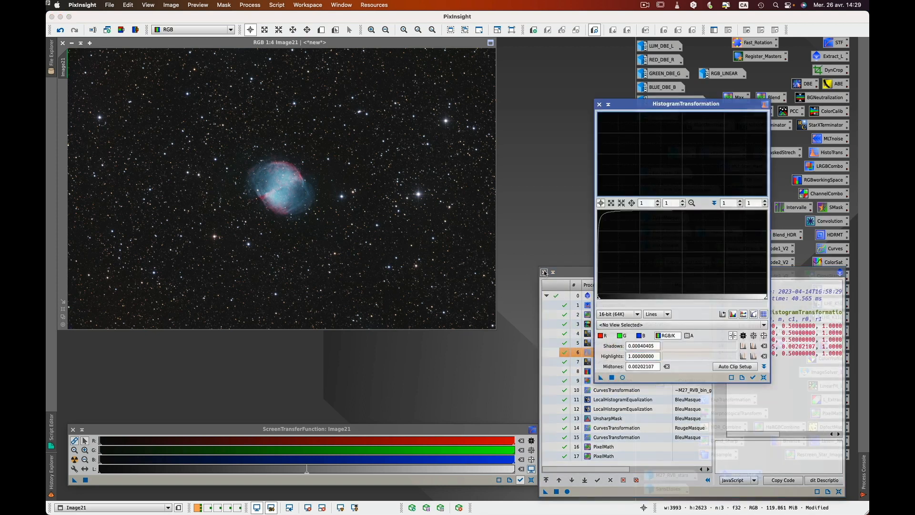
left_click(545, 272)
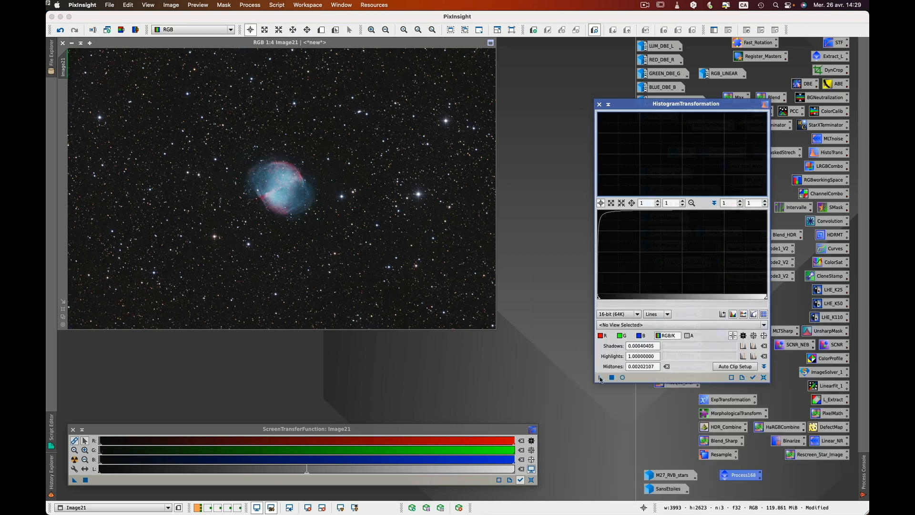
Step: Apply the histogram stretch to the RGB image, disable its screen stretch, and close the ScreenTransferFunction and HistogramTransformation windows
left_click_drag(602, 379, 321, 193)
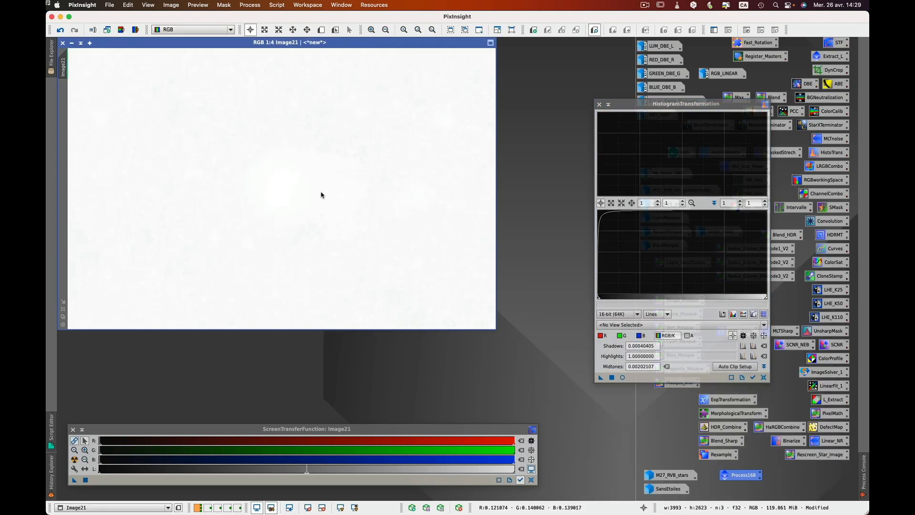
left_click(532, 469)
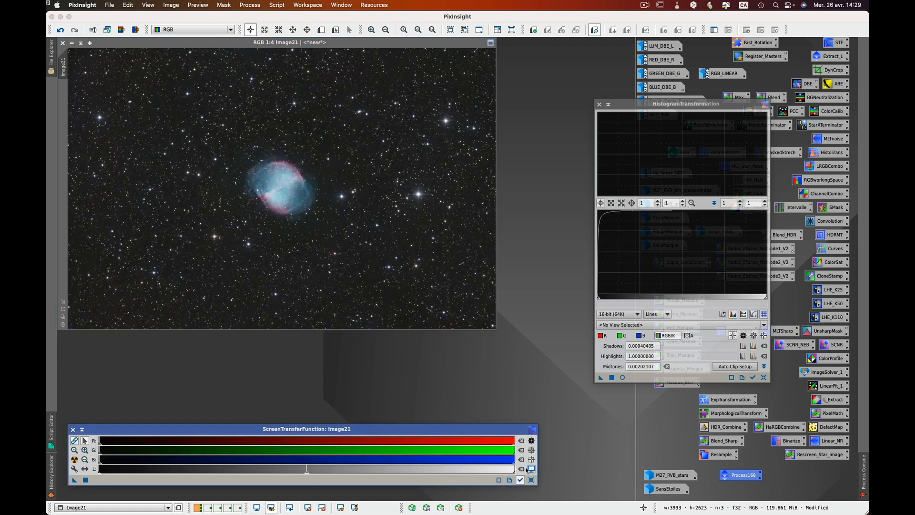
left_click(73, 431)
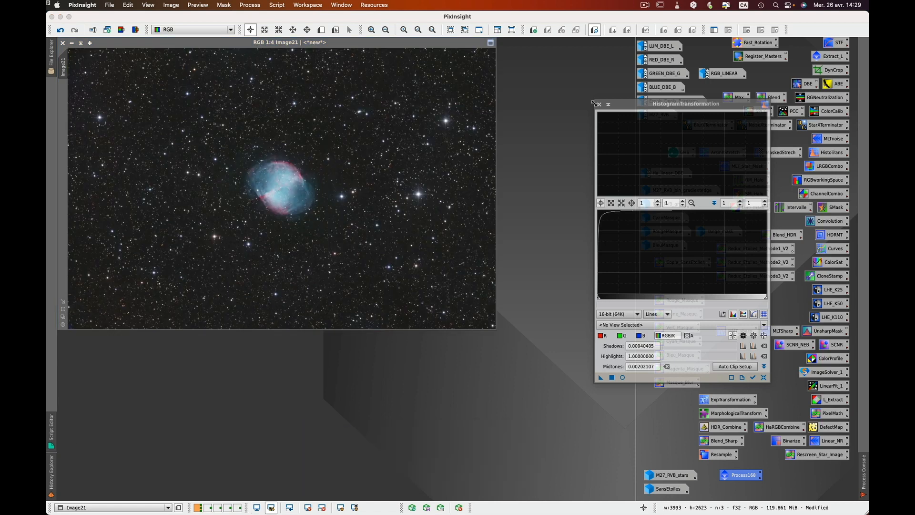
left_click(599, 104)
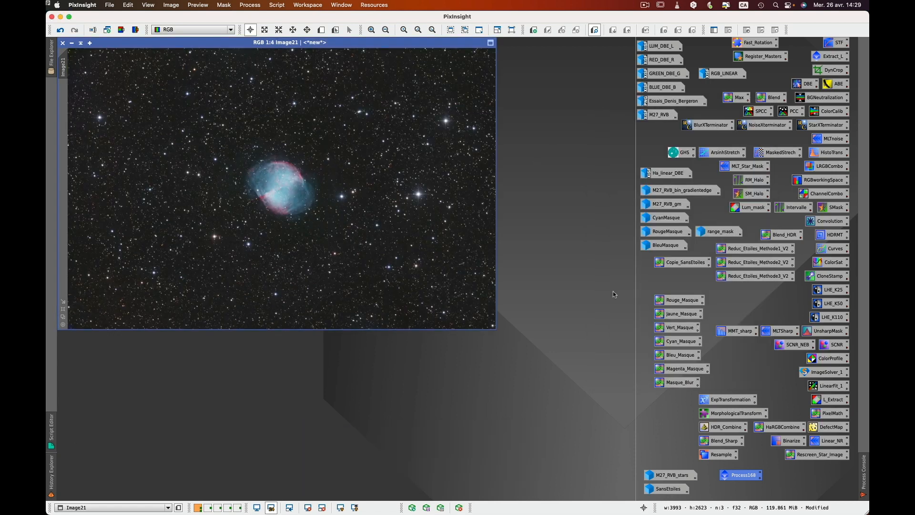
Step: Remove the stars from the RGB image with StarXTerminator, without generating a star image, and close the process window
double_click(747, 476)
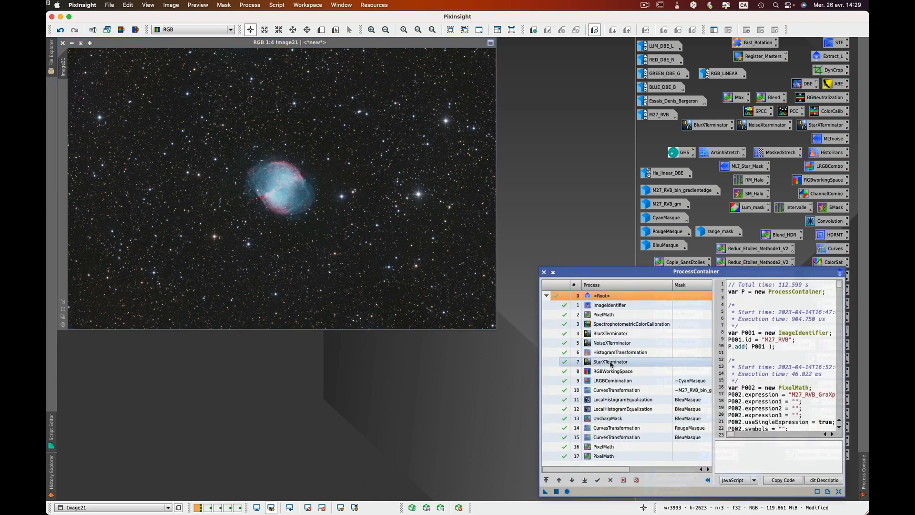
left_click(544, 272)
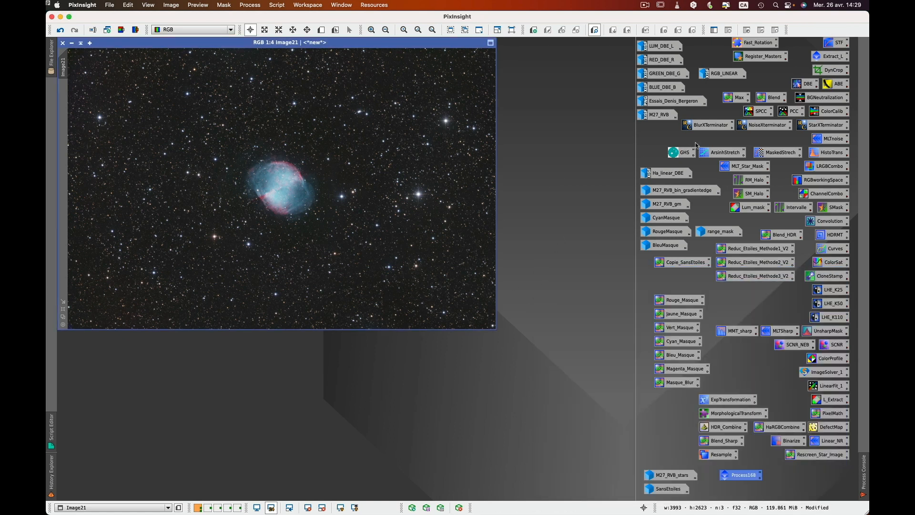
double_click(826, 126)
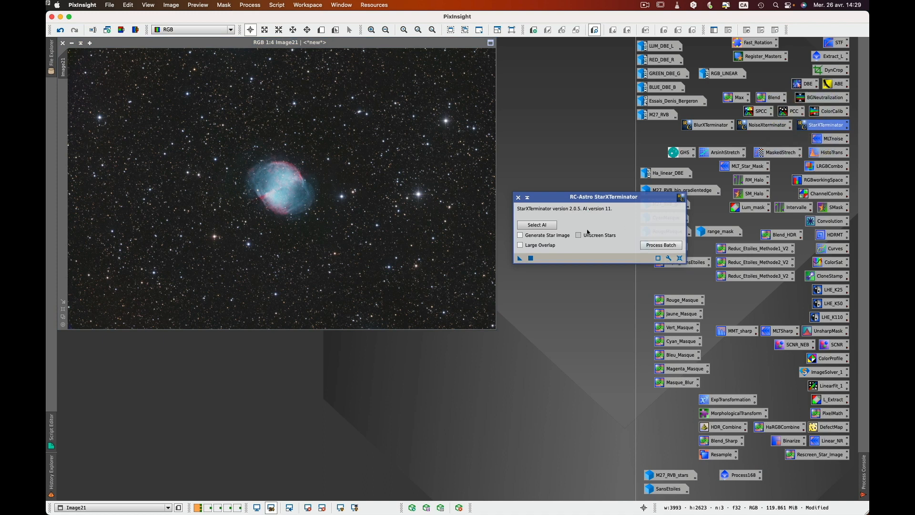
double_click(677, 477)
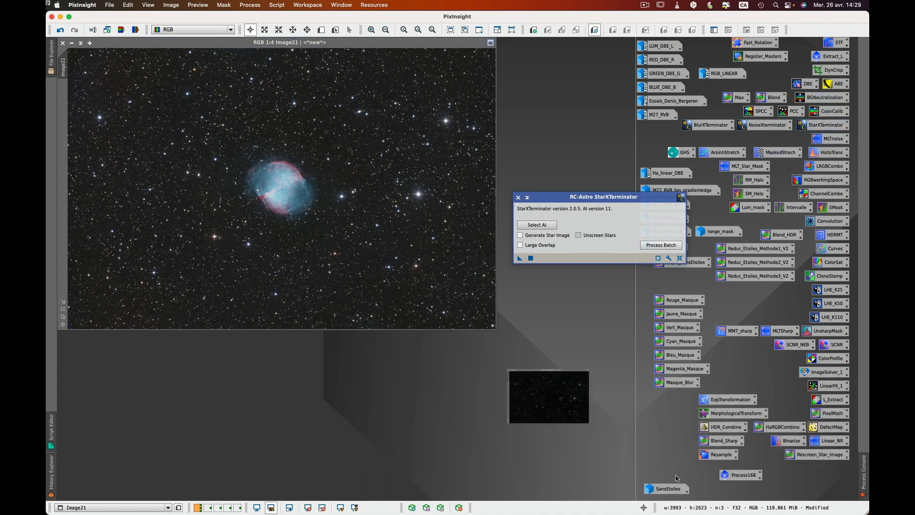
left_click(71, 44)
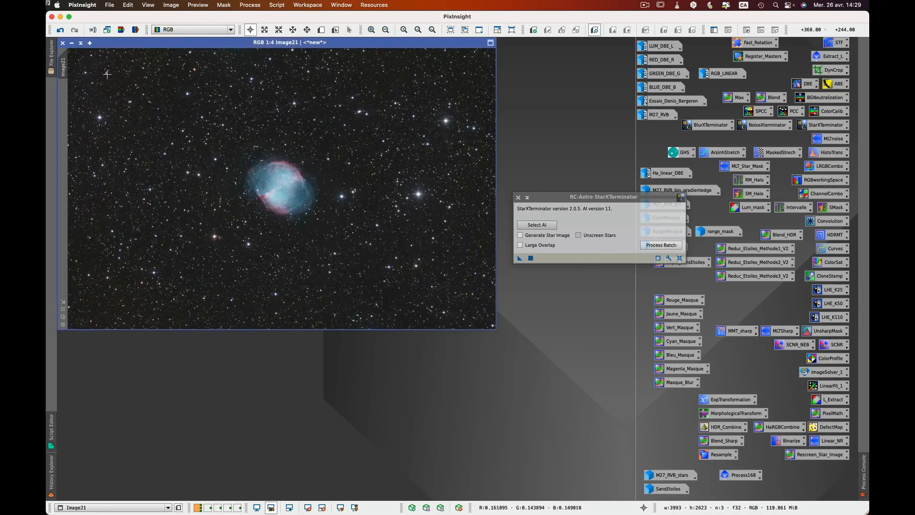
left_click(518, 260)
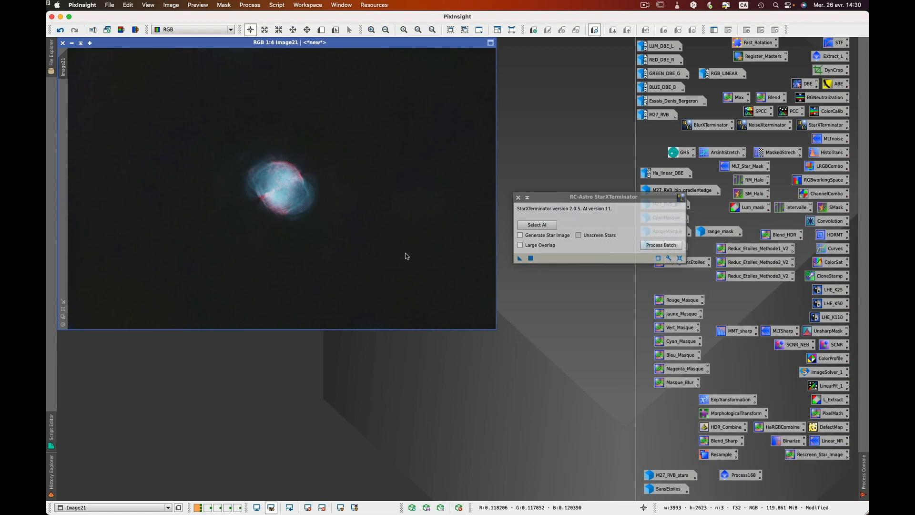
left_click(518, 197)
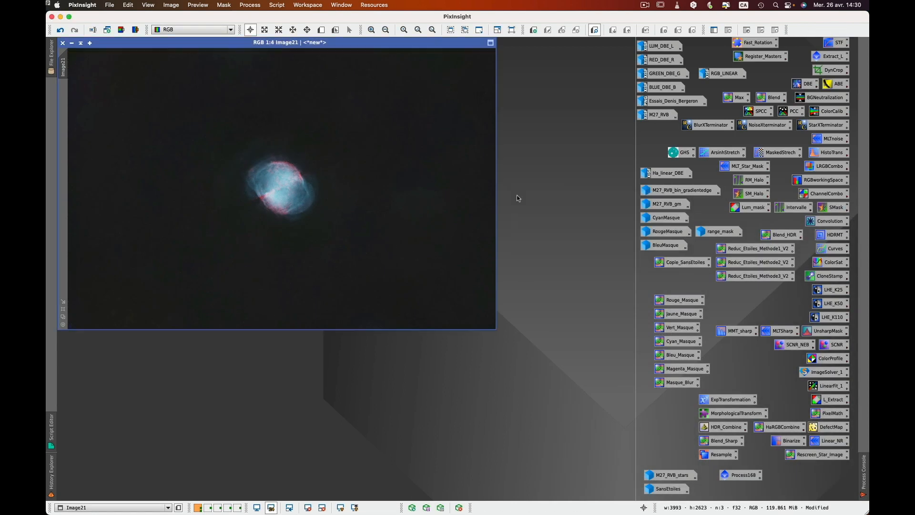
Step: Apply RGBWorkingSpace to the starless image with red, green and blue luminance coefficients of 1.000000, and close the process window
double_click(753, 476)
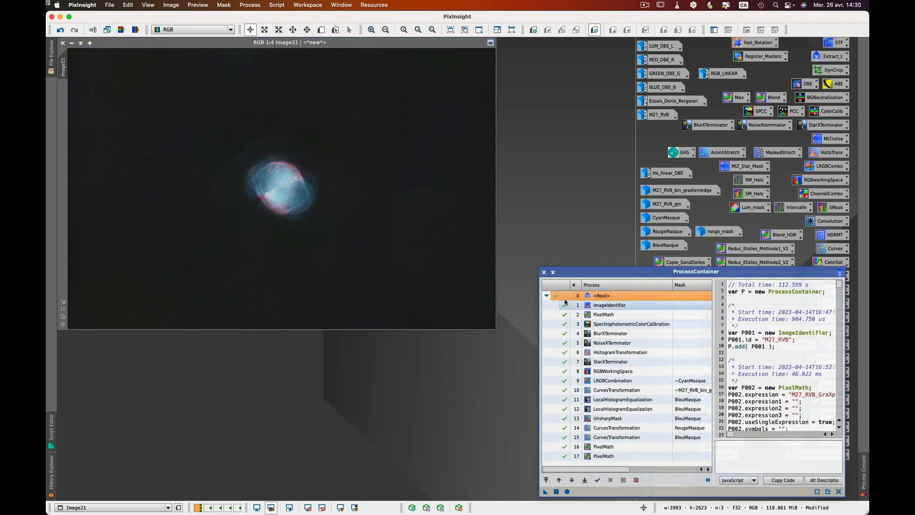
left_click(544, 272)
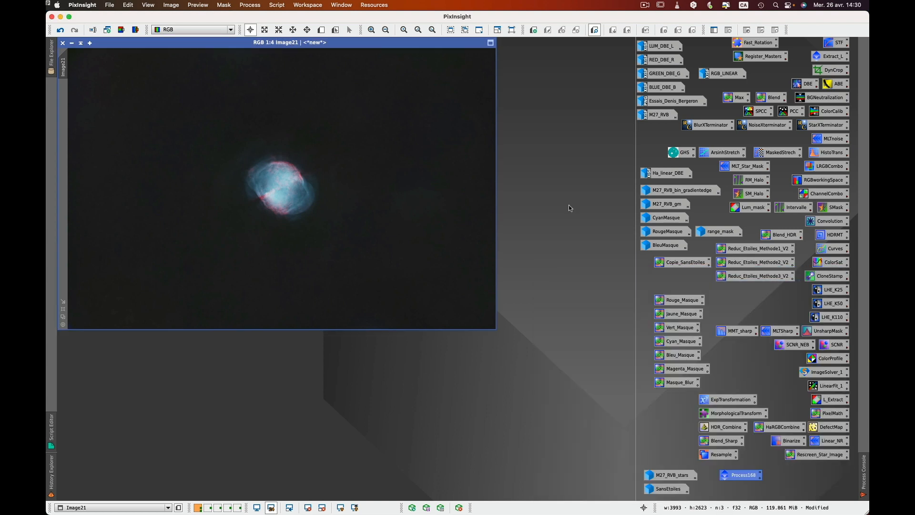
double_click(824, 179)
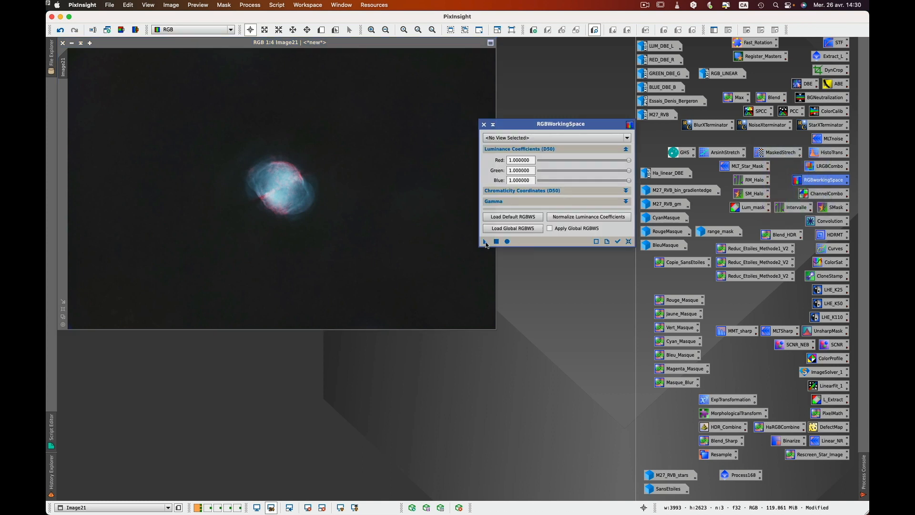
left_click_drag(486, 242, 371, 247)
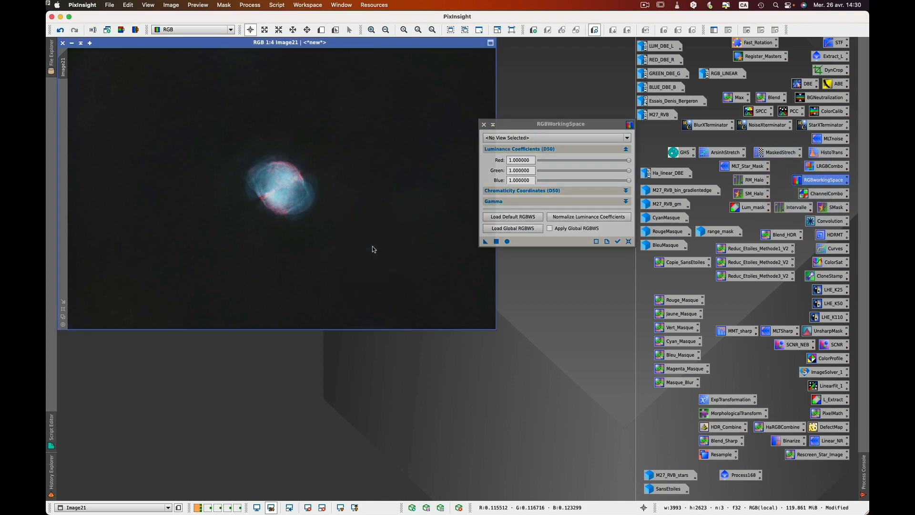
left_click(484, 125)
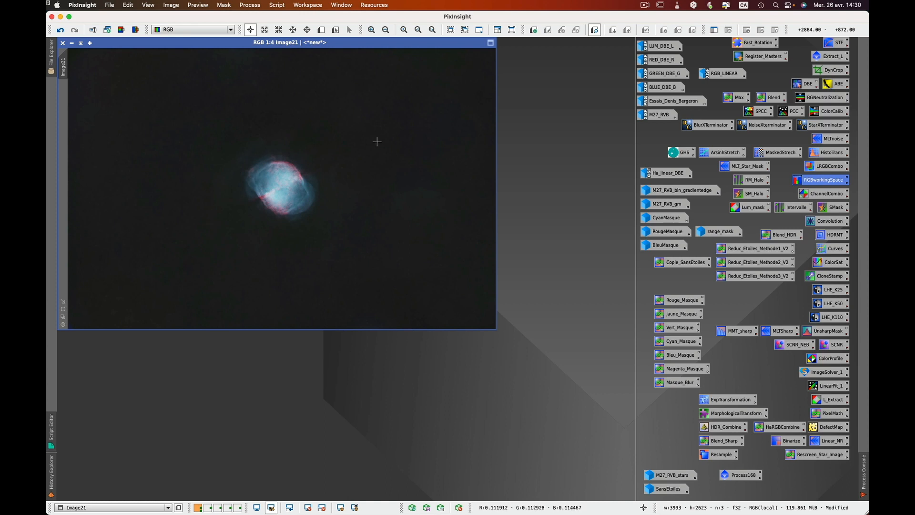
Step: Extract the luminance of the starless image and park it as a minimized icon beside the other workspace icons
left_click(122, 30)
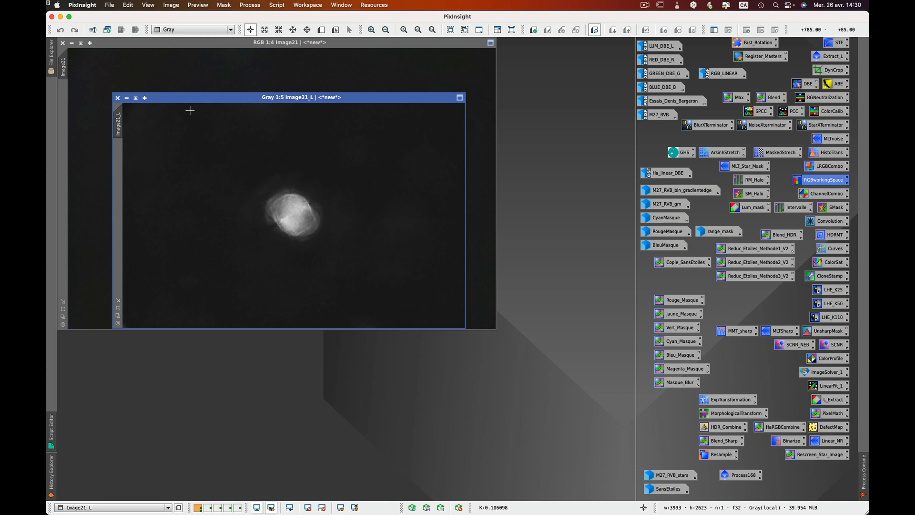
left_click(128, 99)
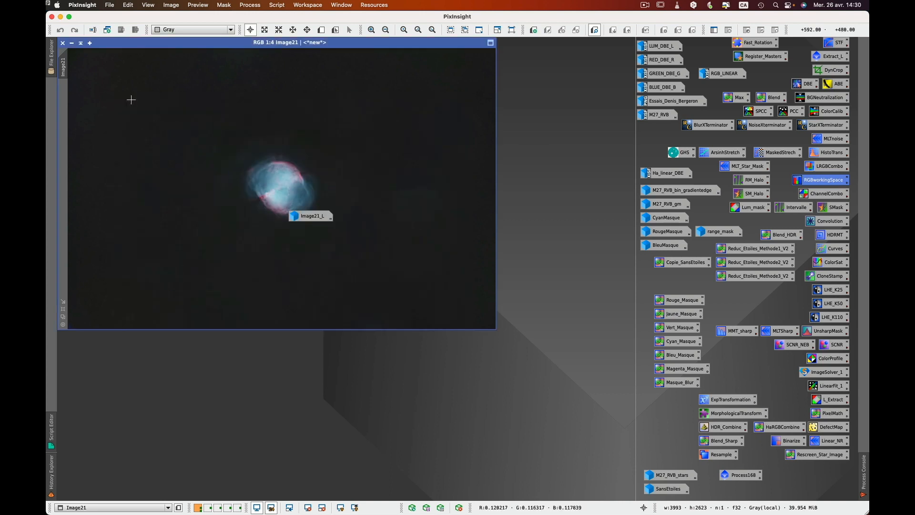
mouse_move(317, 219)
left_click_drag(317, 218, 669, 409)
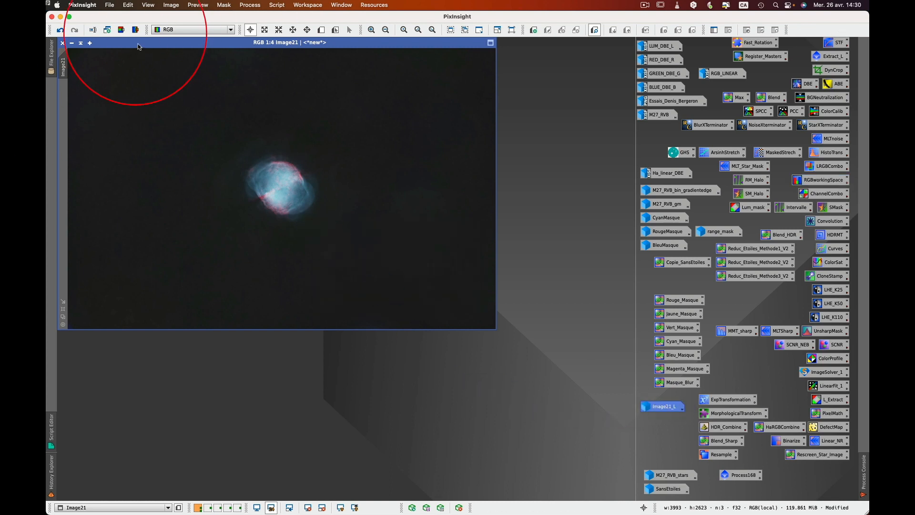
Step: Split the starless RGB image into separate grayscale images for its R, G and B channels
left_click(136, 29)
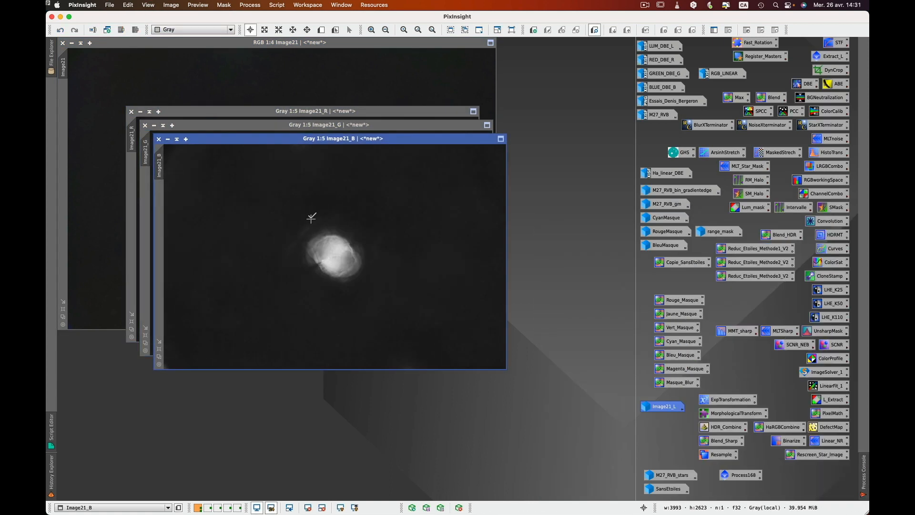
Step: Close the blue and green channel images, and park the red channel image as an icon below the Image21_L icon
left_click(160, 140)
left_click(146, 125)
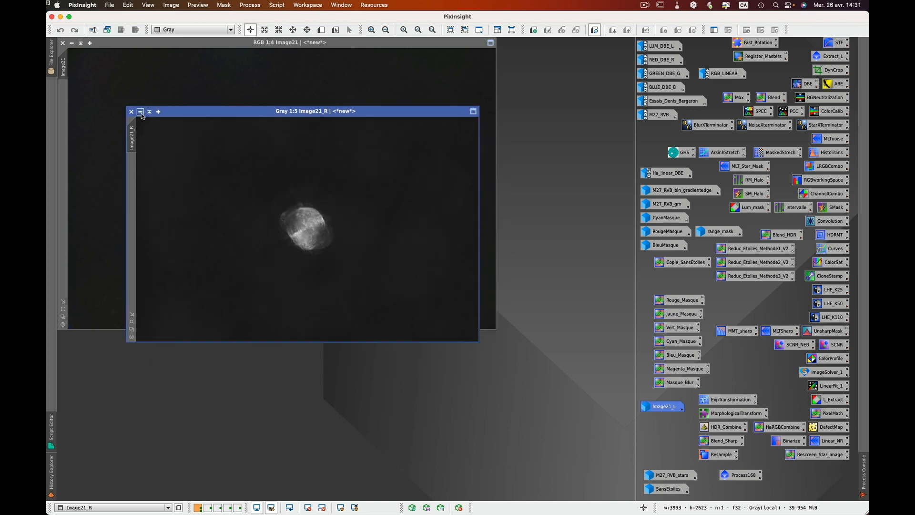
left_click(141, 112)
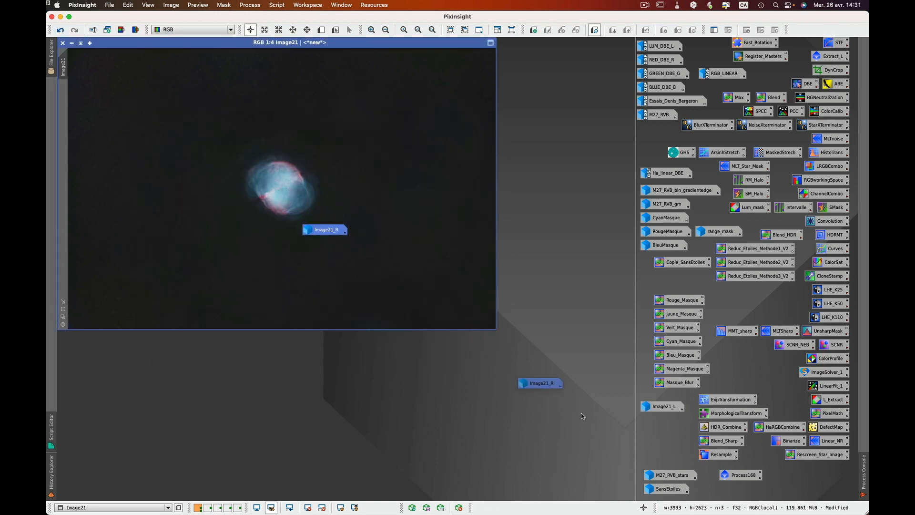
left_click_drag(581, 417, 663, 420)
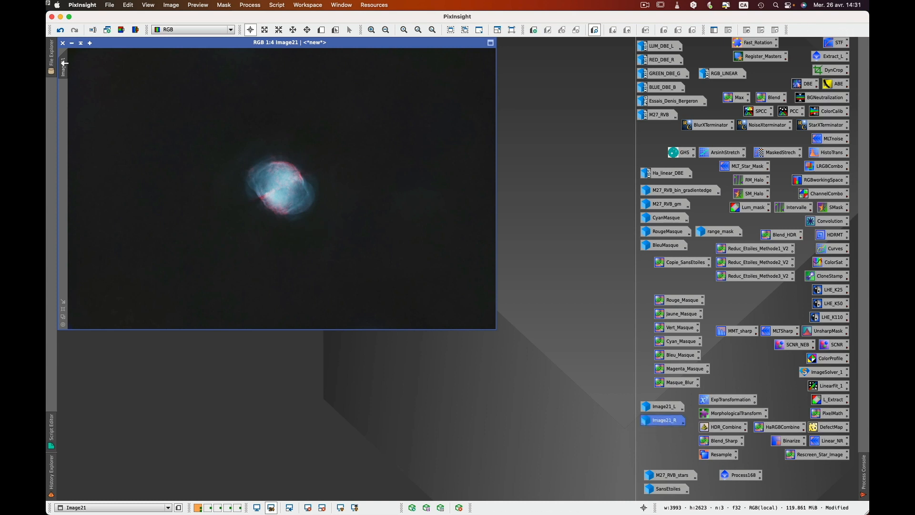
Step: Minimize the starless RGB image and park its icon below the Image21_R icon
double_click(64, 62)
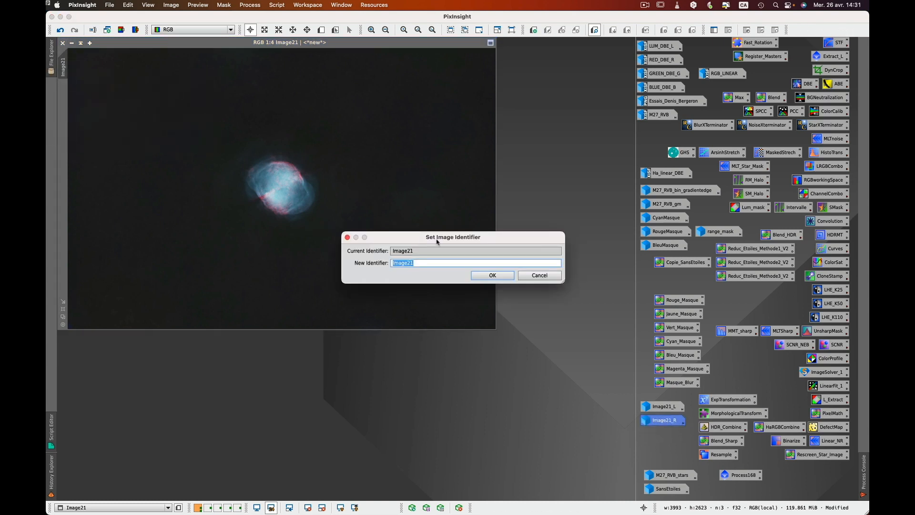
left_click(550, 274)
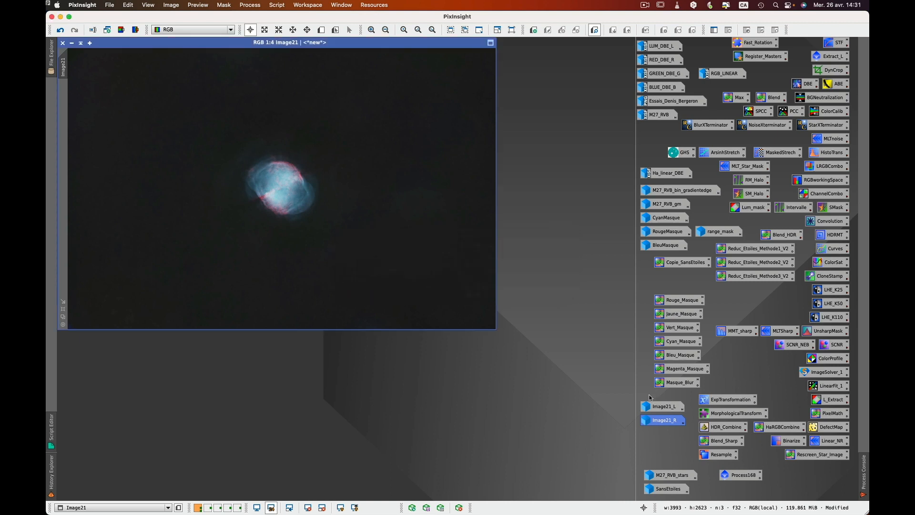
left_click(72, 44)
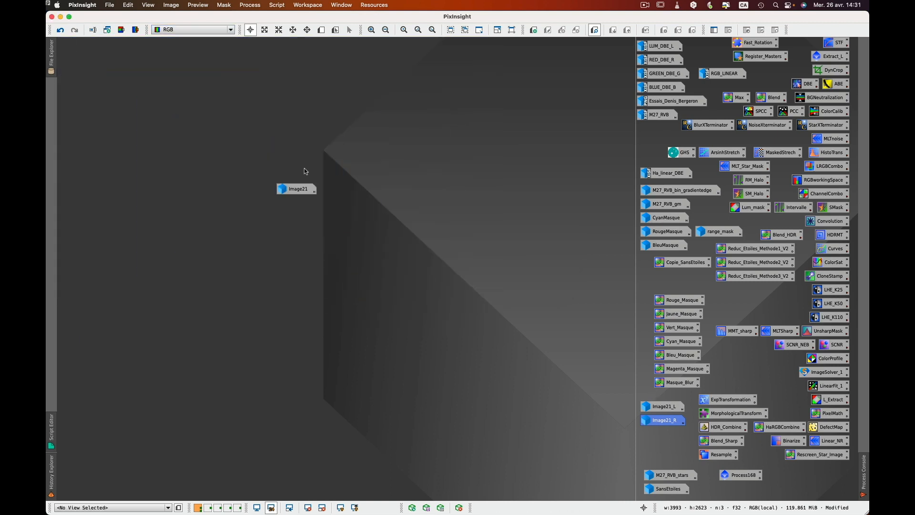
left_click_drag(307, 188, 665, 435)
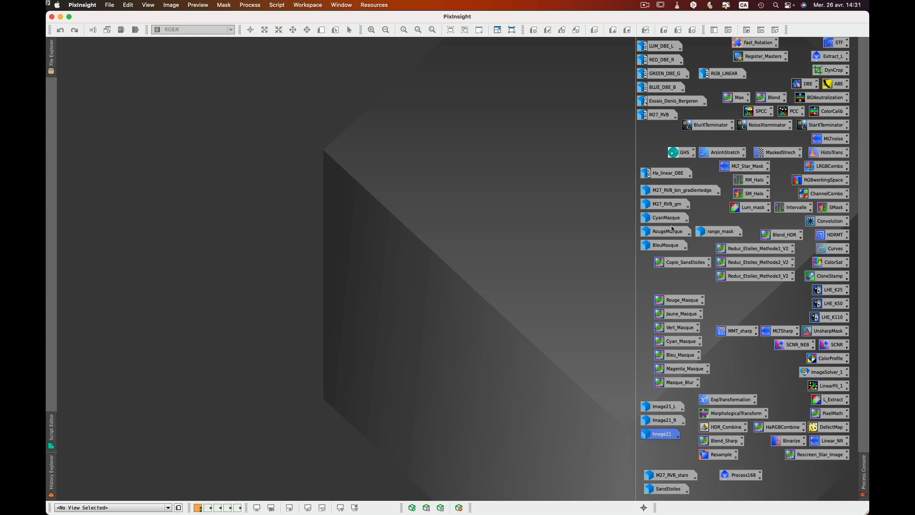
Step: Open the Ha_linear_DBE image at 1:4 zoom and apply an automatic screen stretch with ScreenTransferFunction
double_click(666, 173)
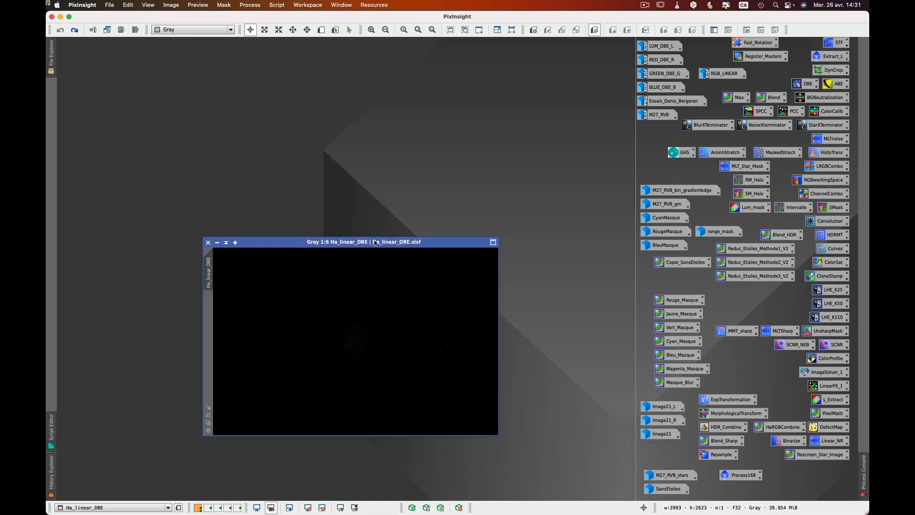
left_click_drag(375, 242, 256, 73)
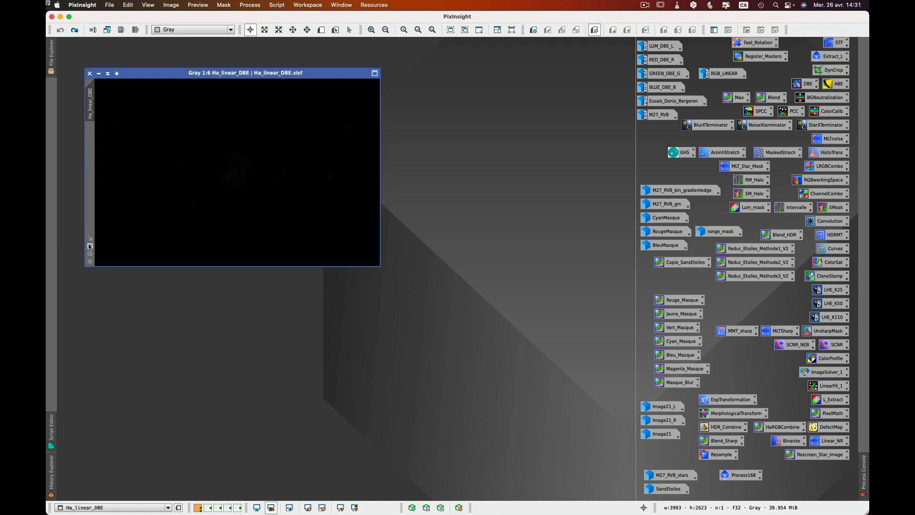
left_click(89, 246)
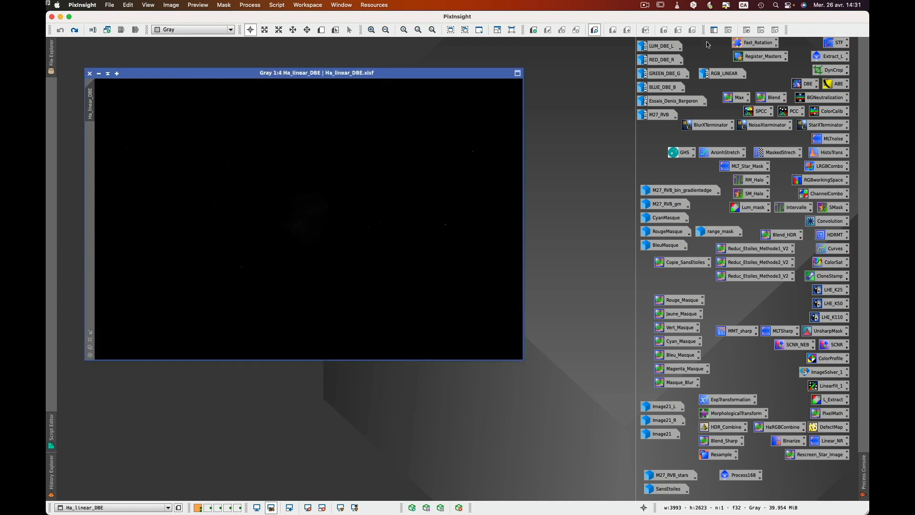
double_click(837, 43)
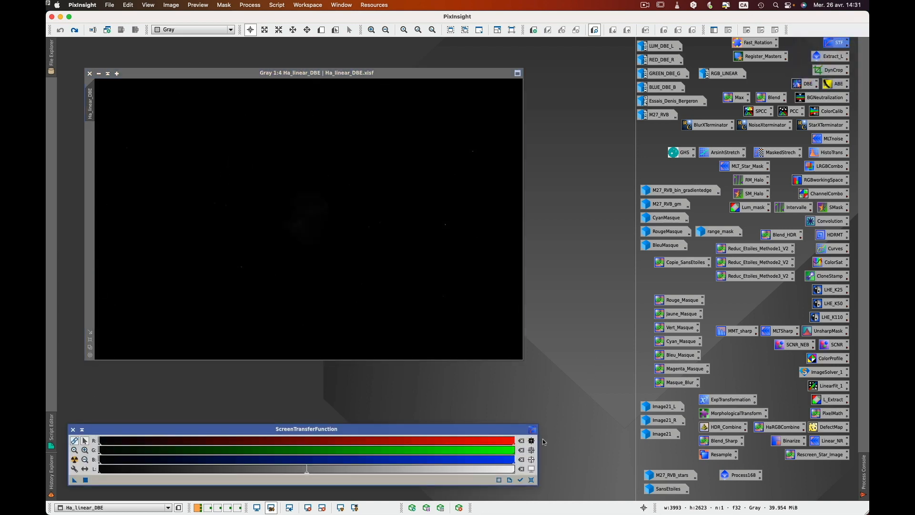
left_click(521, 480)
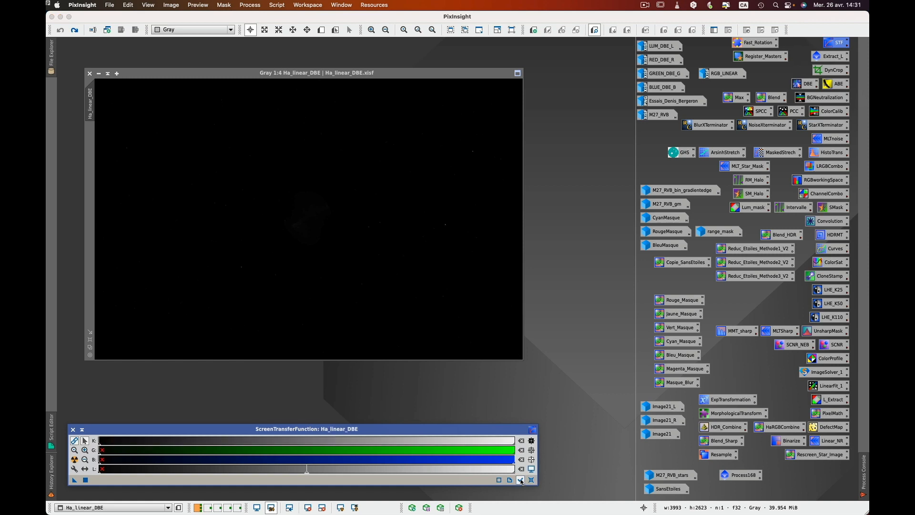
left_click(74, 459)
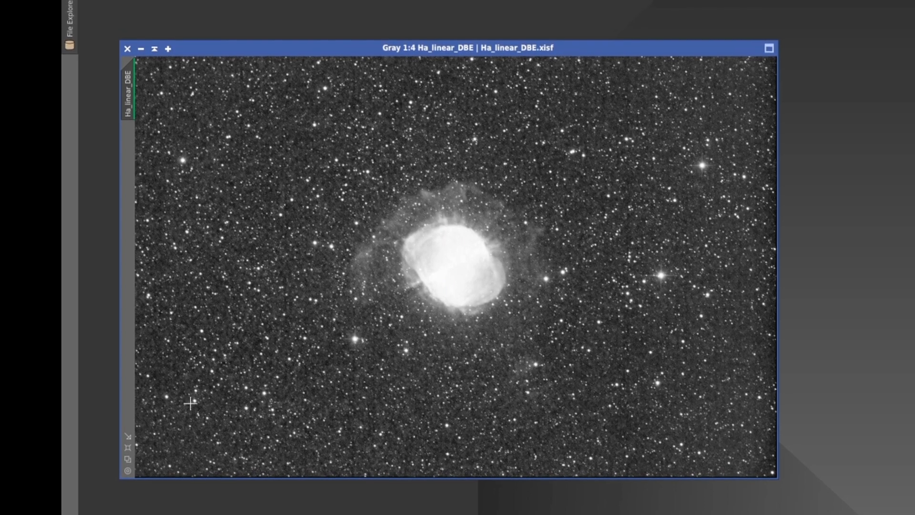
Step: Load the Ha image's processing history and advance it through the PixelMath, BlurXTerminator and NoiseXTerminator states
right_click(201, 59)
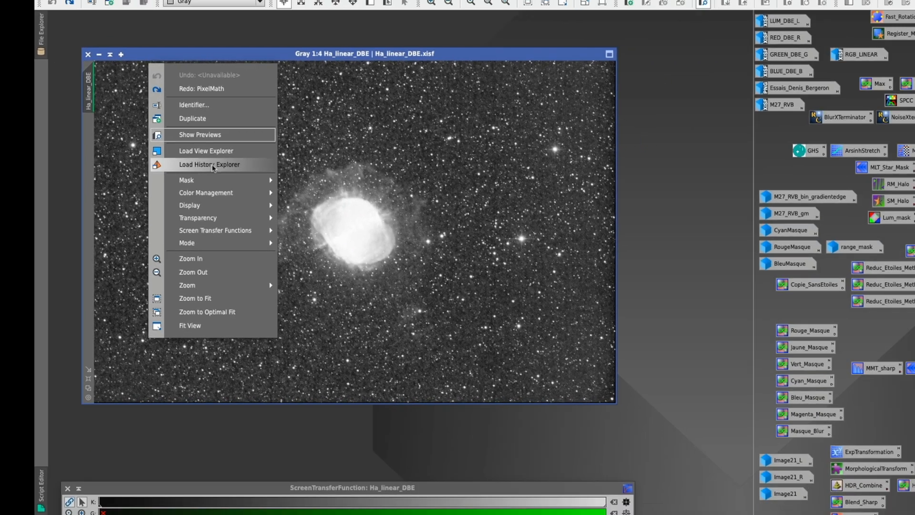
left_click(260, 180)
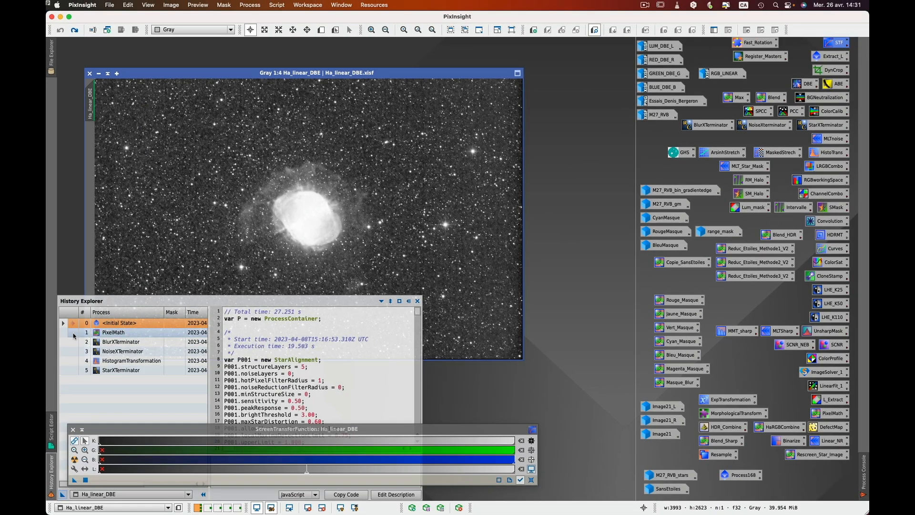
left_click(74, 333)
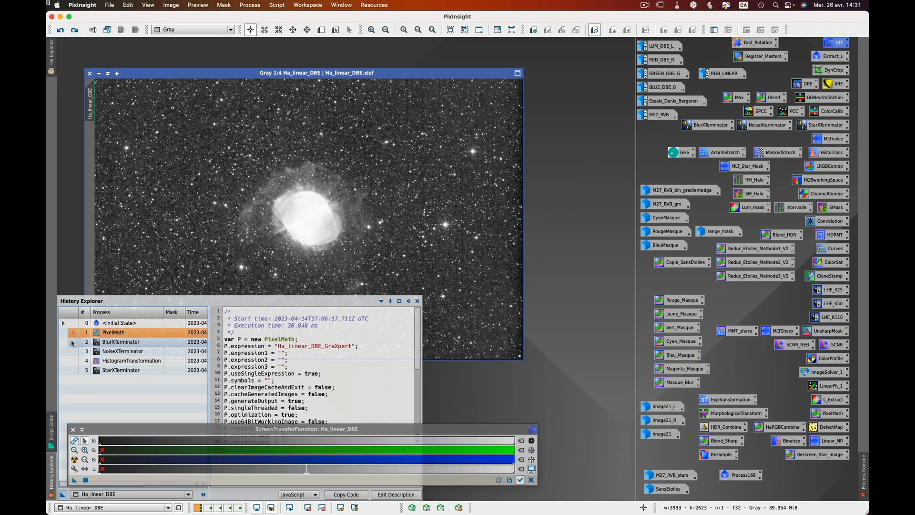
left_click(73, 343)
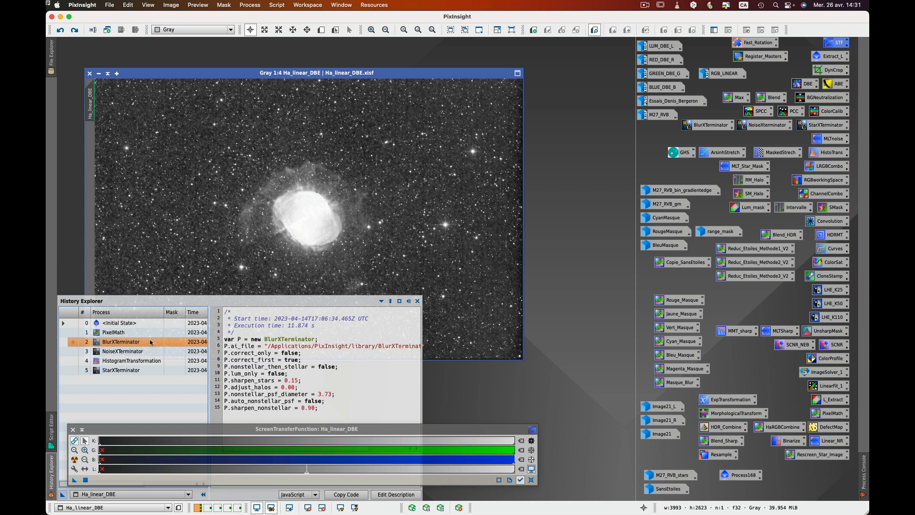
left_click(53, 470)
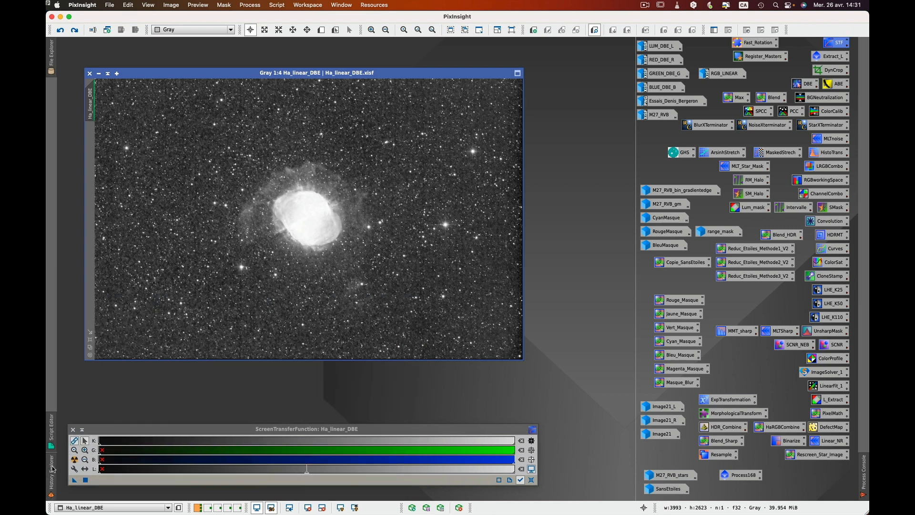
left_click(53, 469)
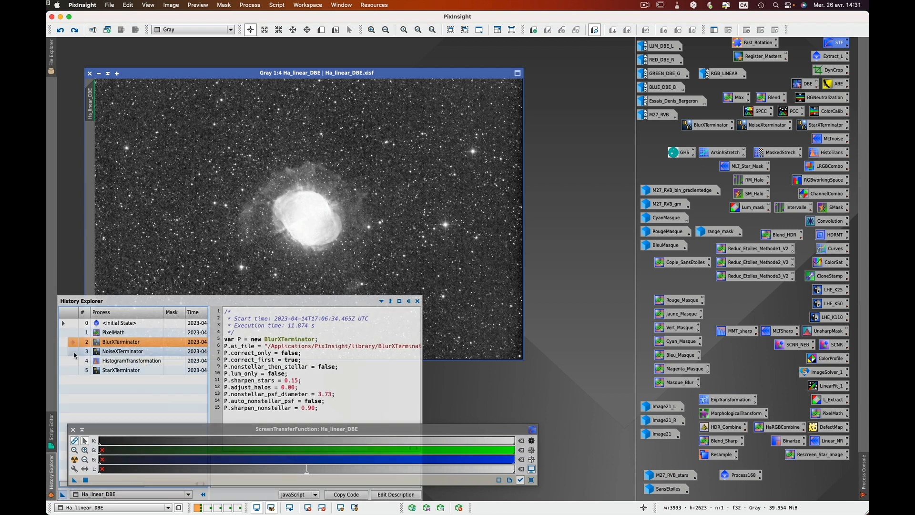
left_click(74, 352)
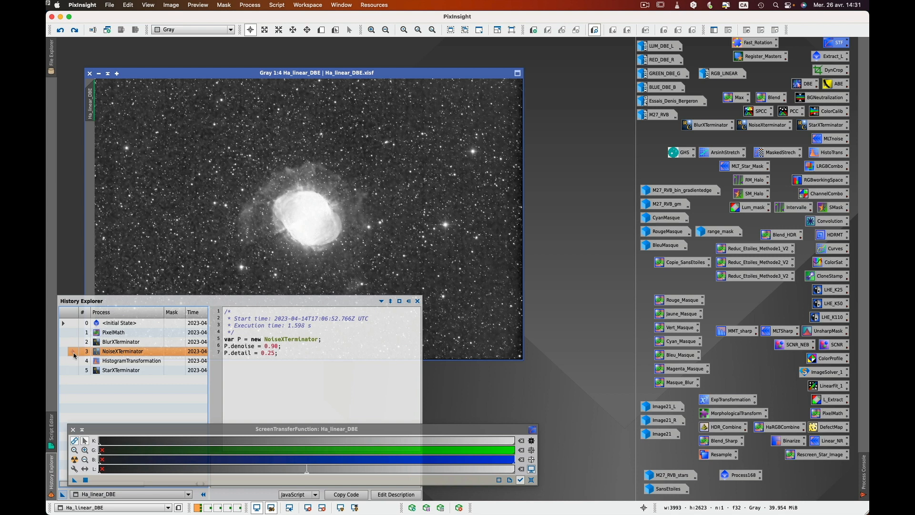
Step: Advance the Ha image through HistogramTransformation with its screen stretch turned off, and redo the StarXTerminator star removal
left_click(75, 361)
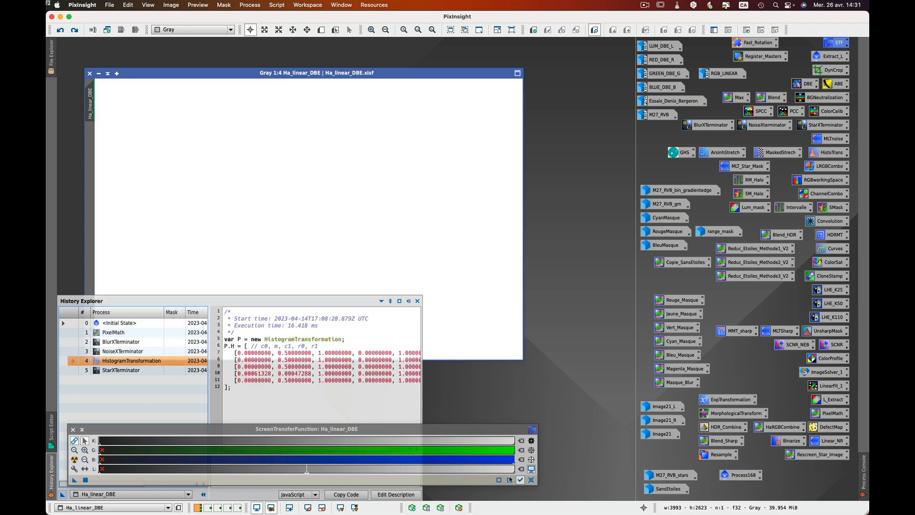
left_click(532, 469)
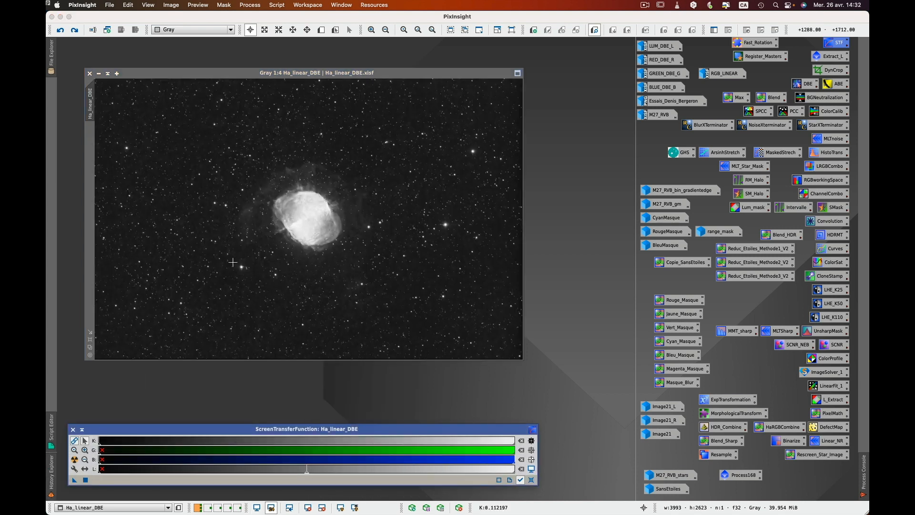
left_click(78, 32)
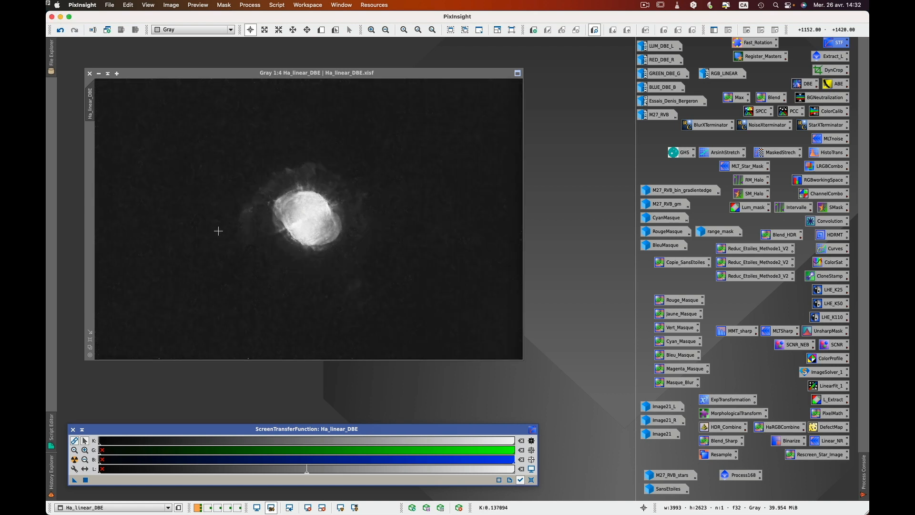
Step: Shrink the Ha image window to fit a 1:7 zoom and move it down to clear space above it
scroll(211, 239, "down", 3)
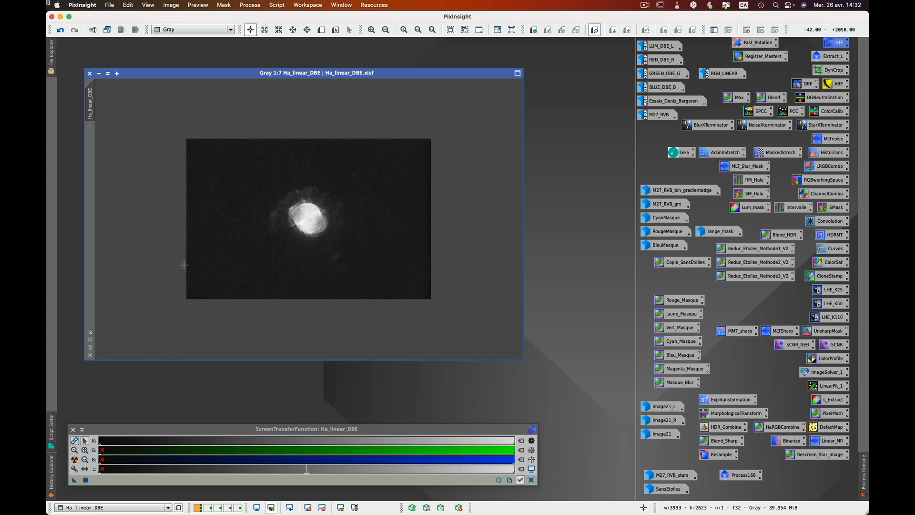
left_click(90, 332)
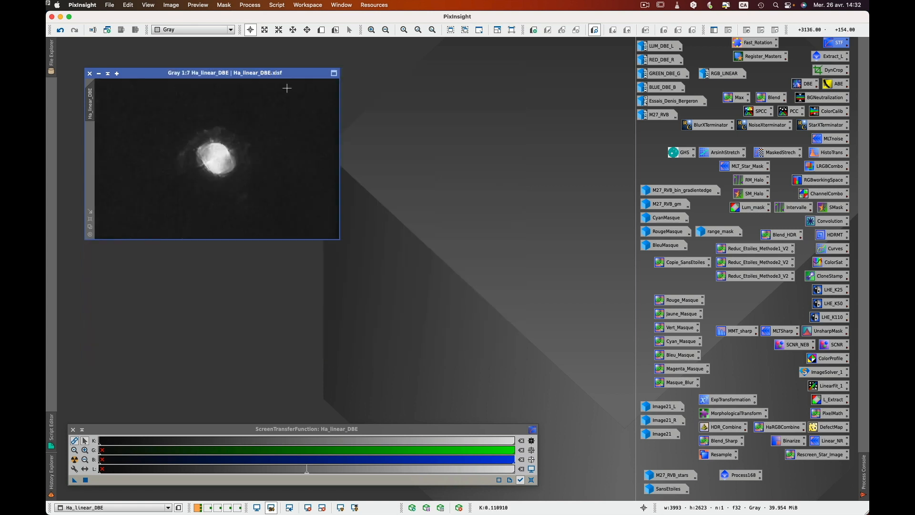
left_click_drag(304, 77, 427, 240)
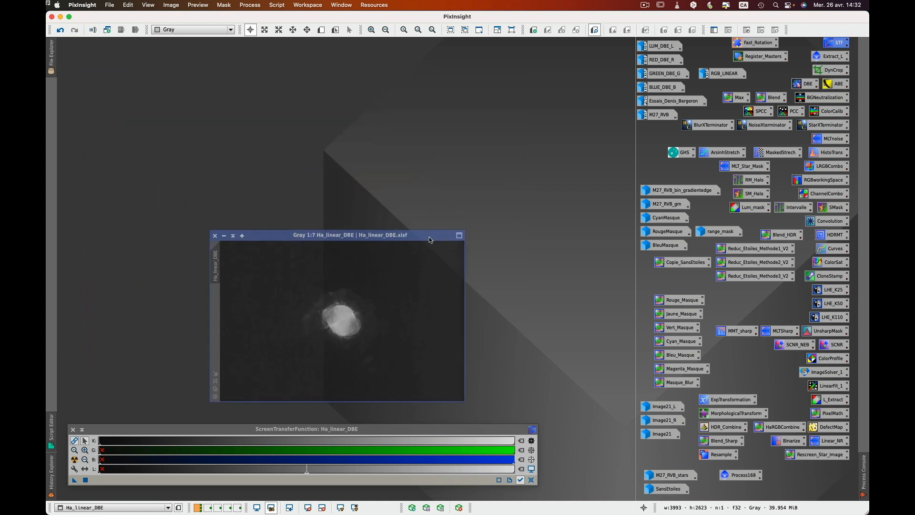
Step: Restore the luminance and red channel images, and fit the red channel's window to 1:6 zoom away from the luminance window
double_click(675, 409)
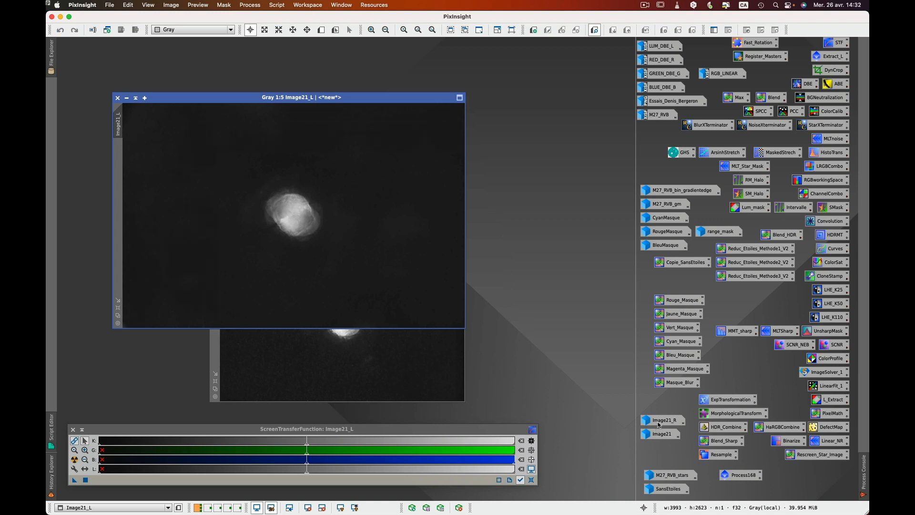
double_click(661, 421)
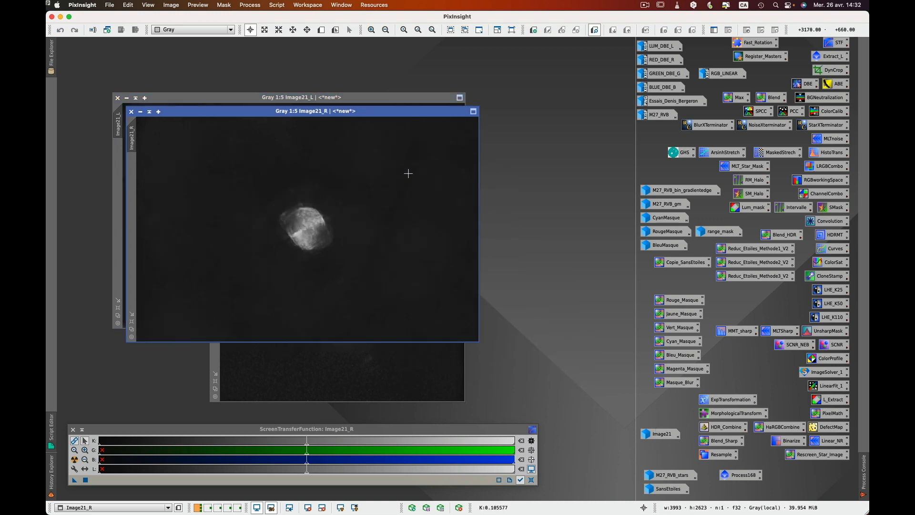
scroll(408, 173, "down", 1)
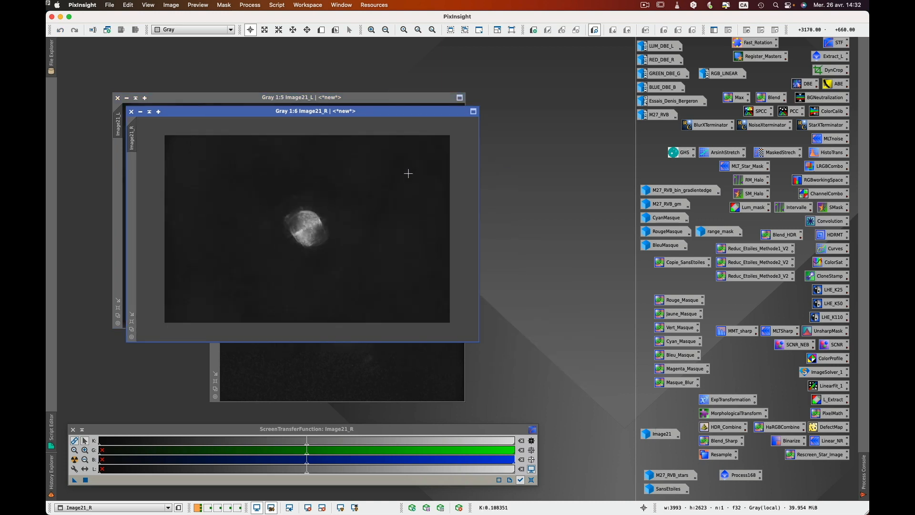
left_click(131, 314)
left_click_drag(207, 115, 420, 48)
Step: Fit the luminance image's window to 1:6 zoom and arrange it side by side with the red channel window
left_click(216, 123)
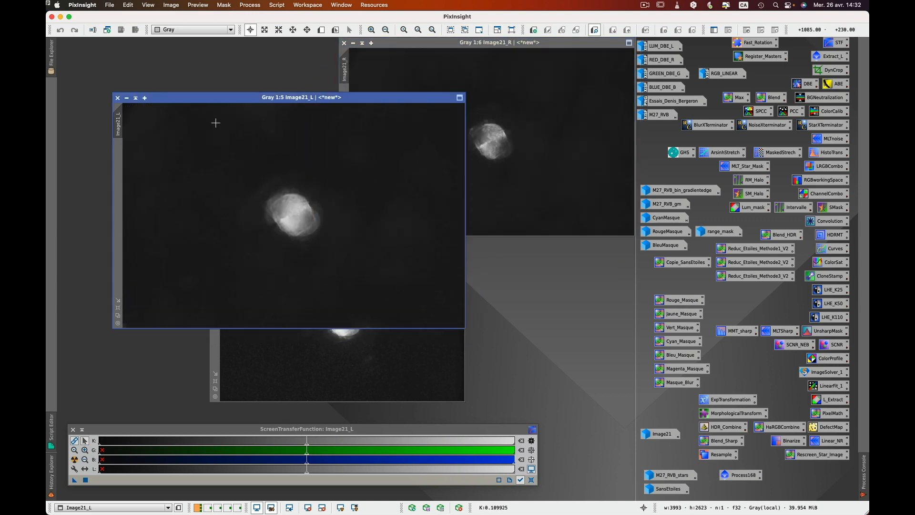
scroll(206, 138, "down", 1)
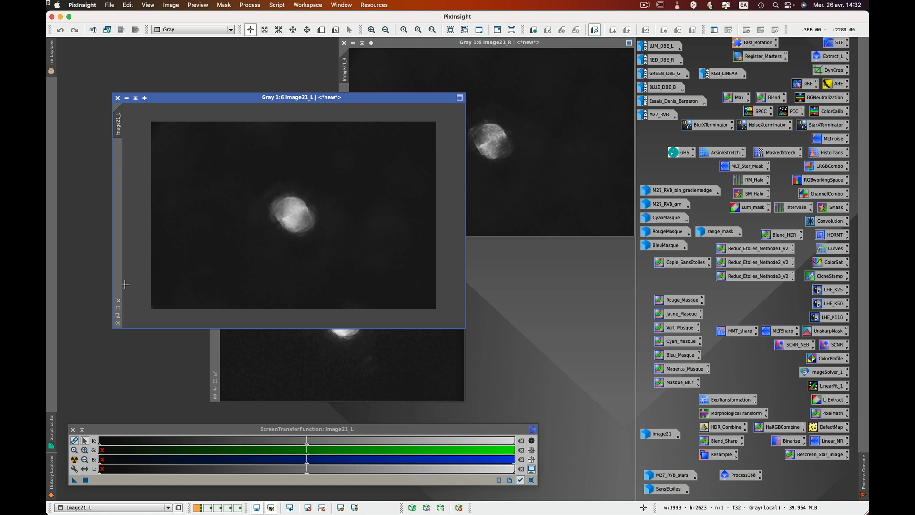
left_click(118, 307)
left_click_drag(325, 99, 273, 46)
left_click_drag(463, 43, 478, 44)
Step: Place the Ha image below the luminance and red channel images and fit its window to the matching 1:6 zoom
left_click(425, 253)
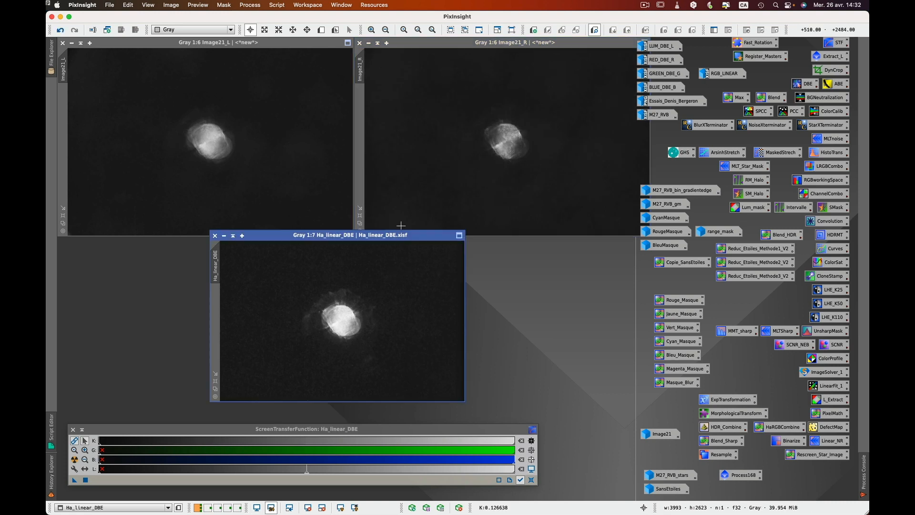
left_click_drag(402, 237, 402, 257)
scroll(390, 275, "down", 1)
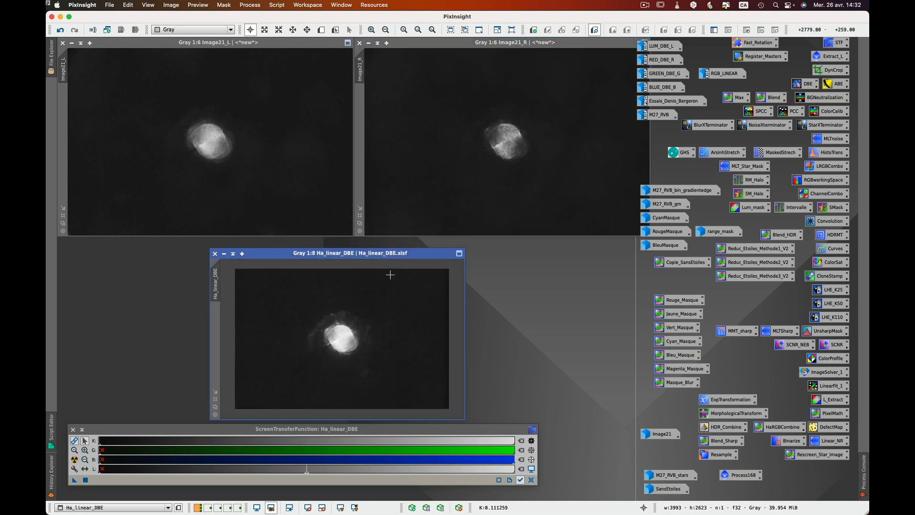
scroll(390, 275, "up", 2)
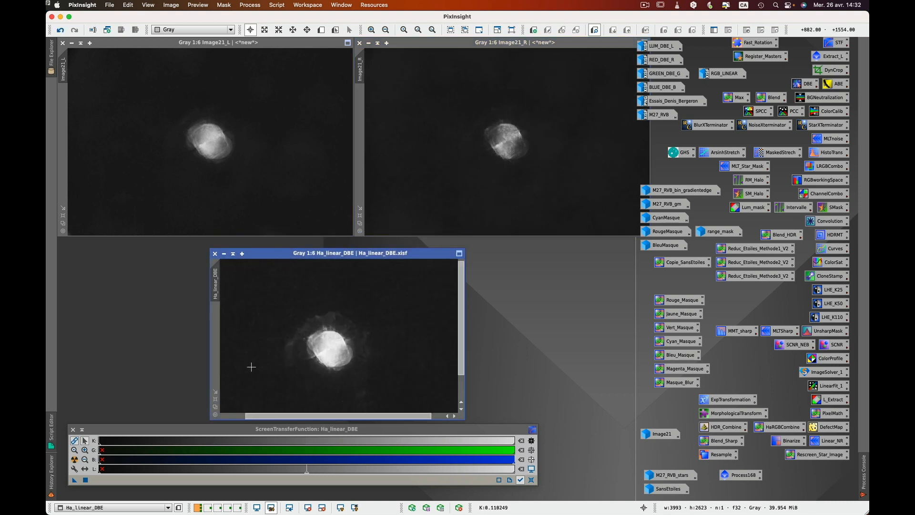
left_click(215, 392)
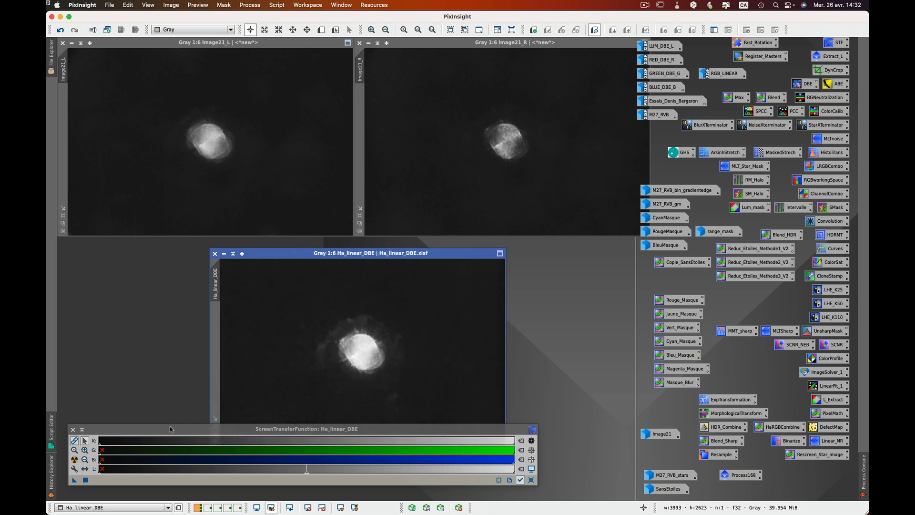
Step: Combine Ha into the luminance image by applying the PixelMath expression max(Image21_L,Ha_linear_DBE) to Image21_L
left_click(73, 430)
left_click_drag(428, 255, 429, 244)
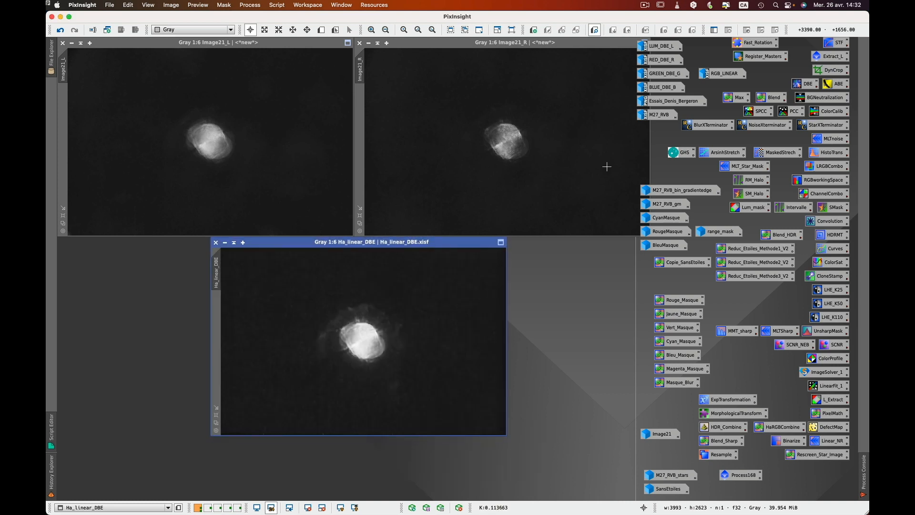
double_click(739, 96)
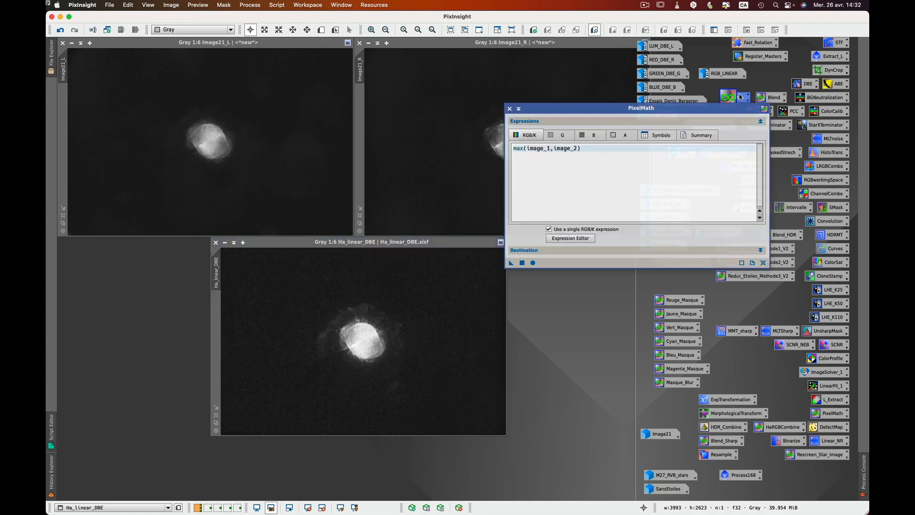
left_click(571, 239)
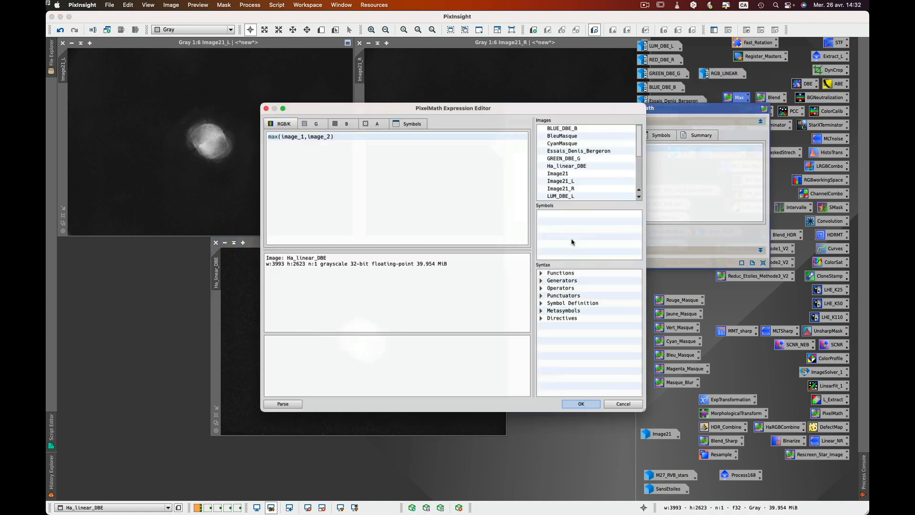
double_click(286, 134)
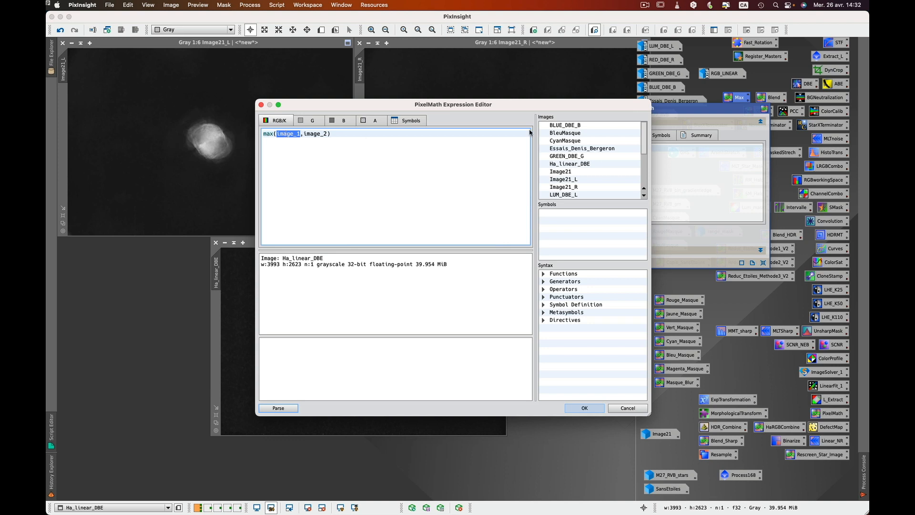
double_click(556, 179)
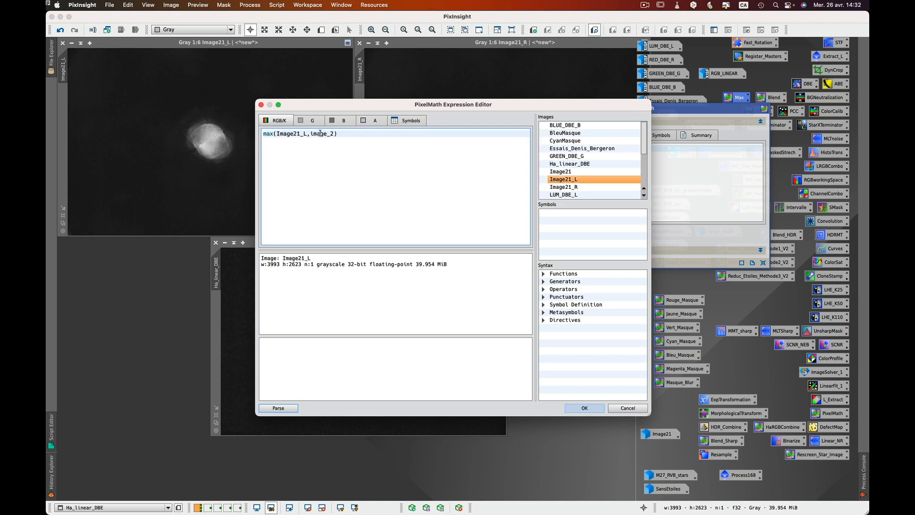
double_click(321, 134)
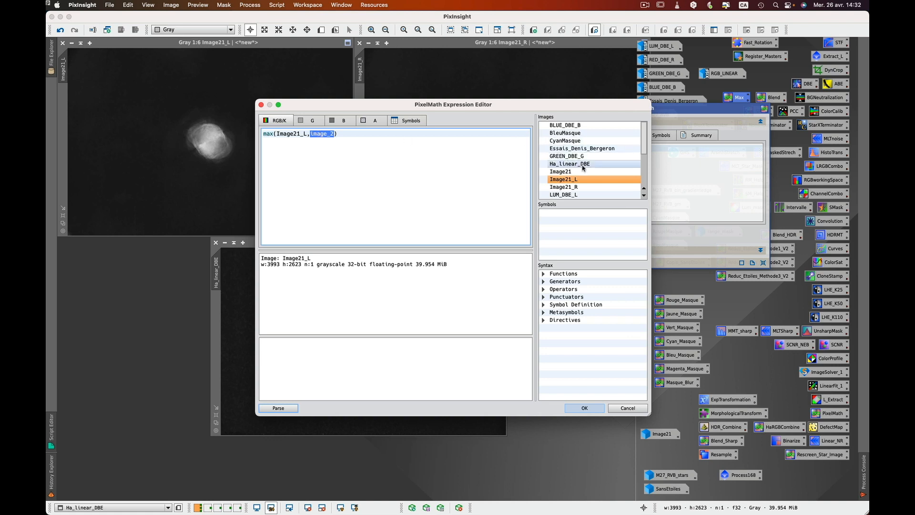
scroll(584, 168, "down", 1)
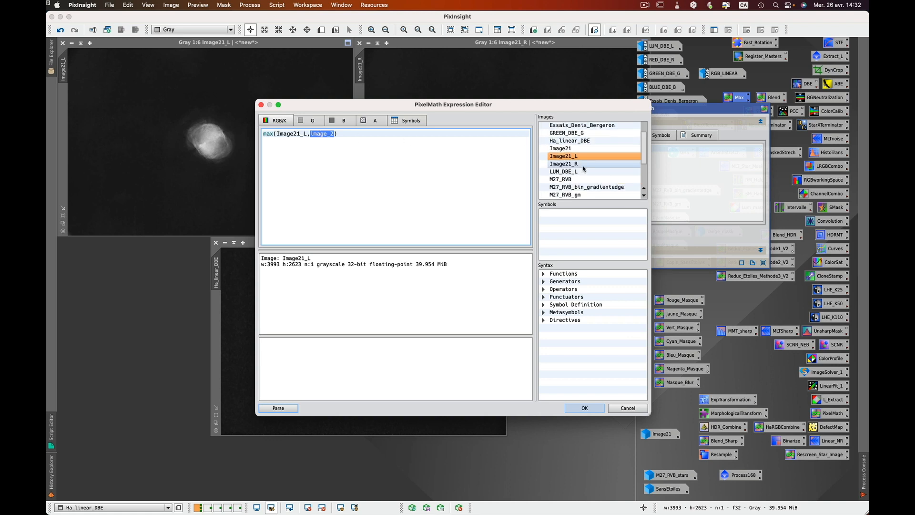
double_click(568, 141)
left_click(278, 408)
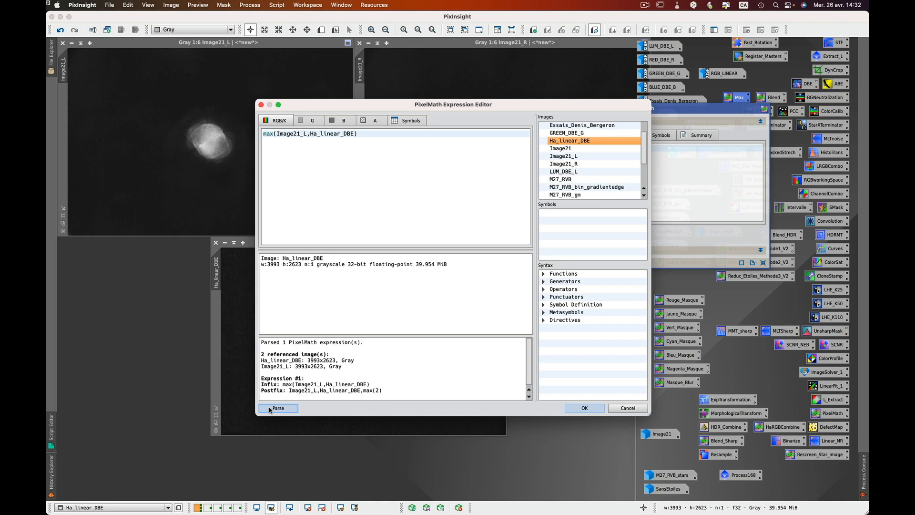
left_click(587, 407)
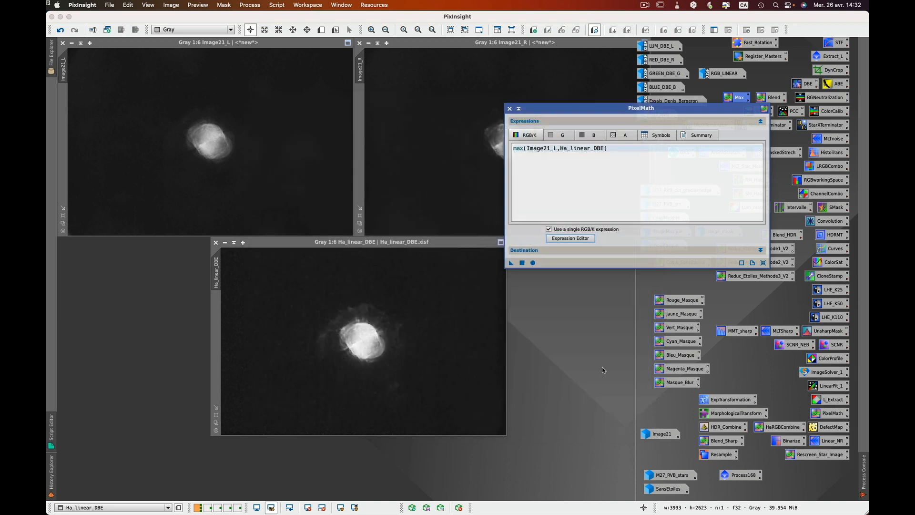
left_click_drag(510, 264, 250, 156)
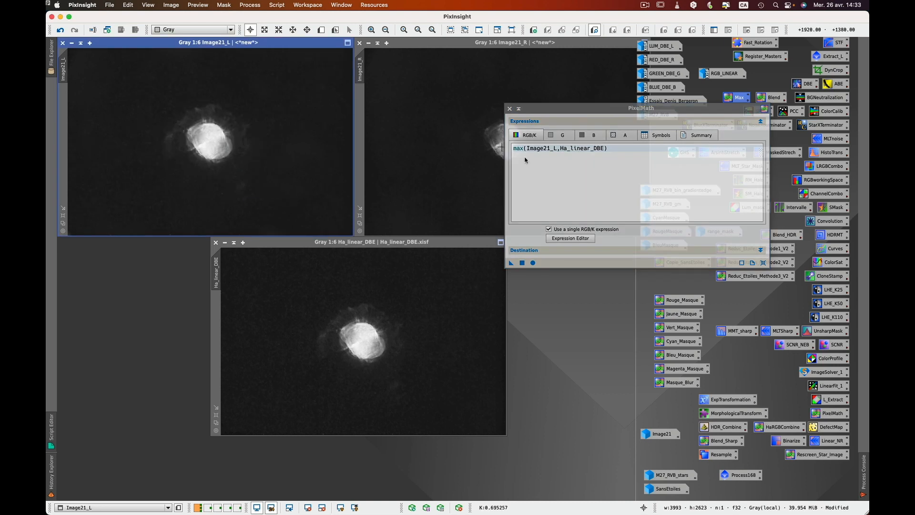
Step: Change the PixelMath expression to max(Image21_R,Ha_linear_DBE) and apply it to the red channel image Image21_R
left_click(555, 151)
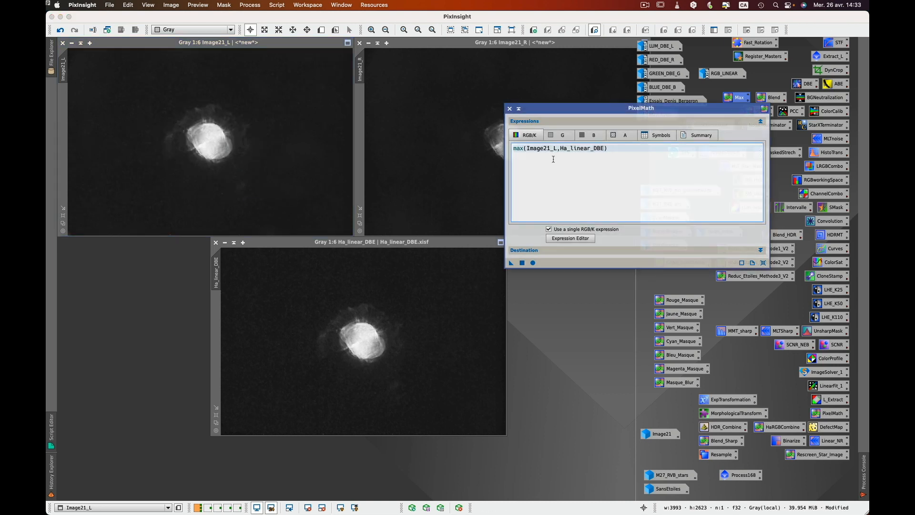
key("Delete")
type("R")
left_click_drag(510, 265, 459, 189)
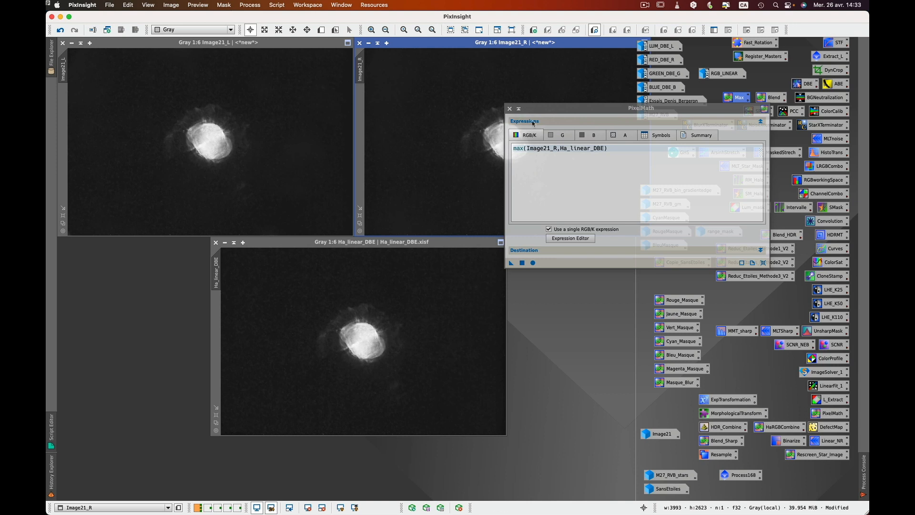
left_click(510, 110)
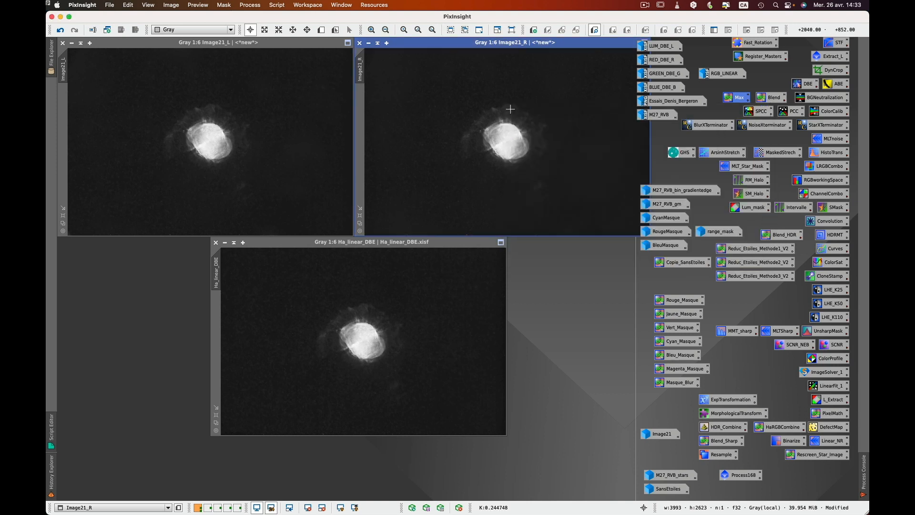
Step: Minimize the Ha, luminance and red channel images, and restore the RGB image Image21 to the workspace
left_click(225, 242)
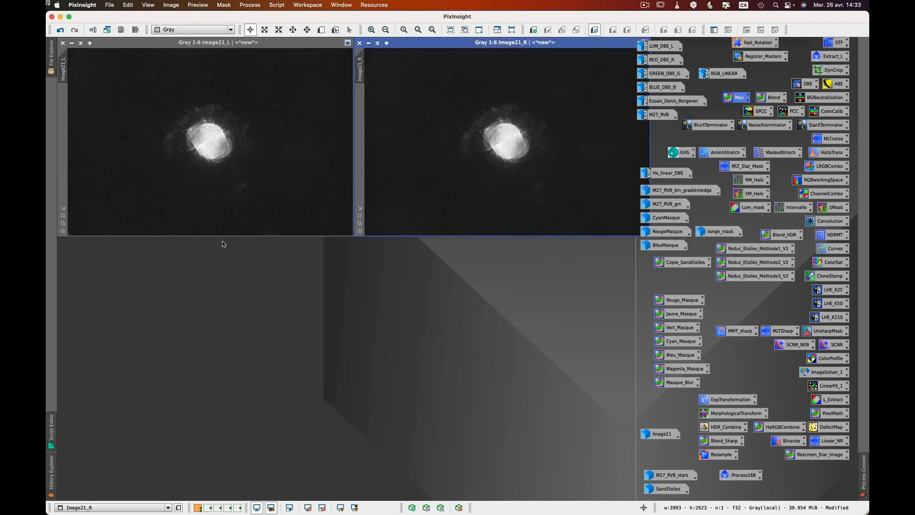
left_click(72, 44)
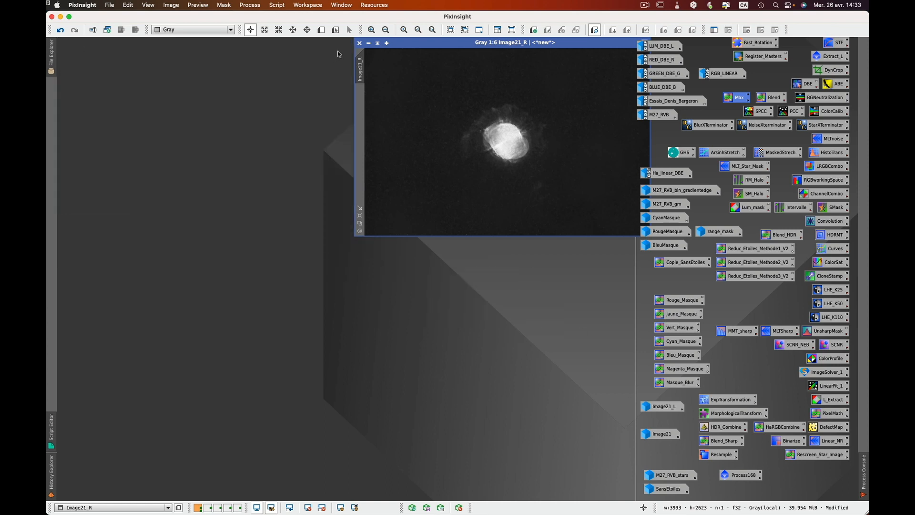
left_click(369, 44)
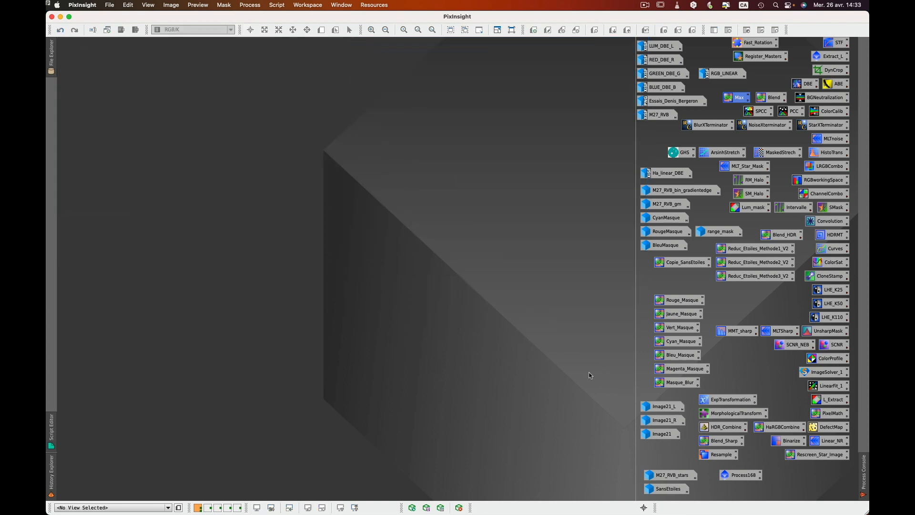
double_click(662, 435)
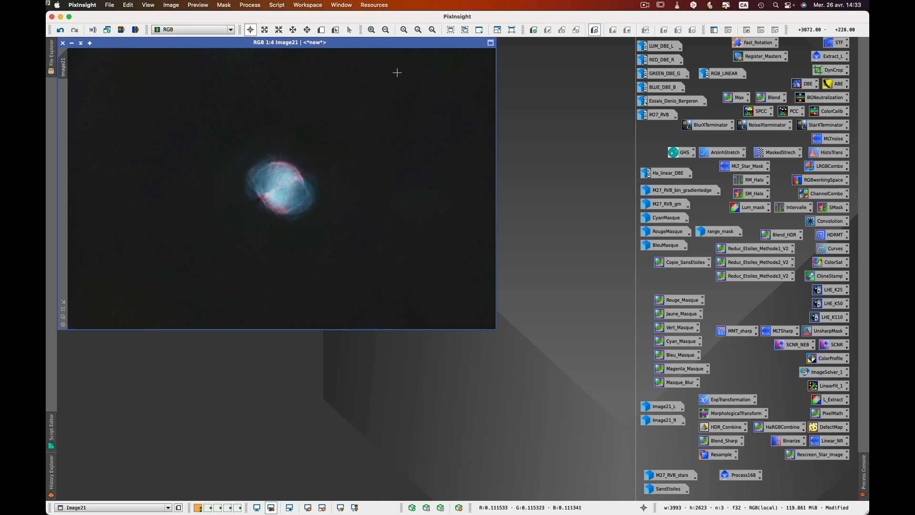
left_click_drag(402, 45, 410, 64)
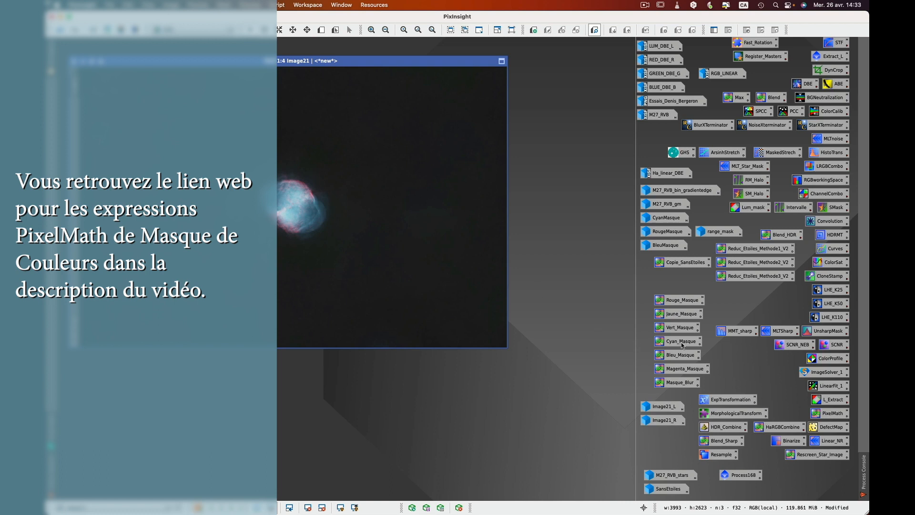
Step: Generate a cyan mask from Image21 with Cyan_Masque, soften it with Masque_Blur, and close it without saving
left_click_drag(685, 343, 405, 228)
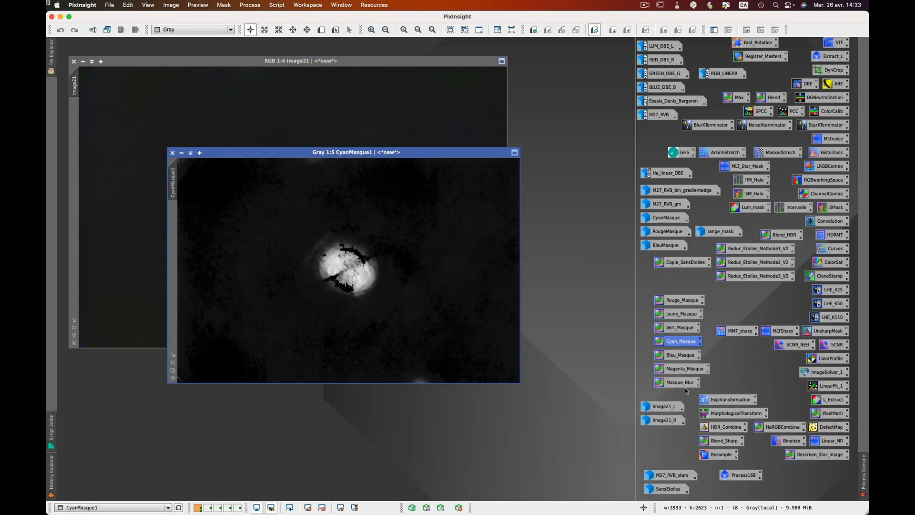
left_click_drag(687, 383, 411, 308)
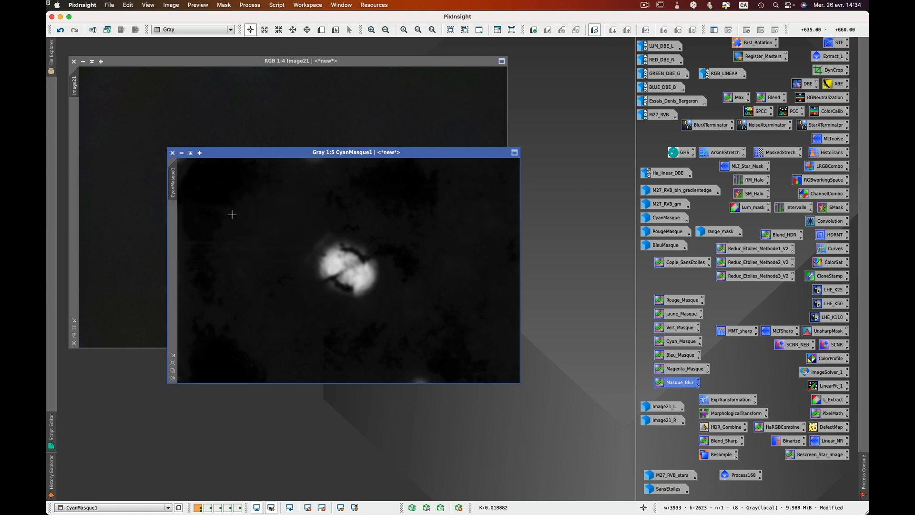
left_click(172, 153)
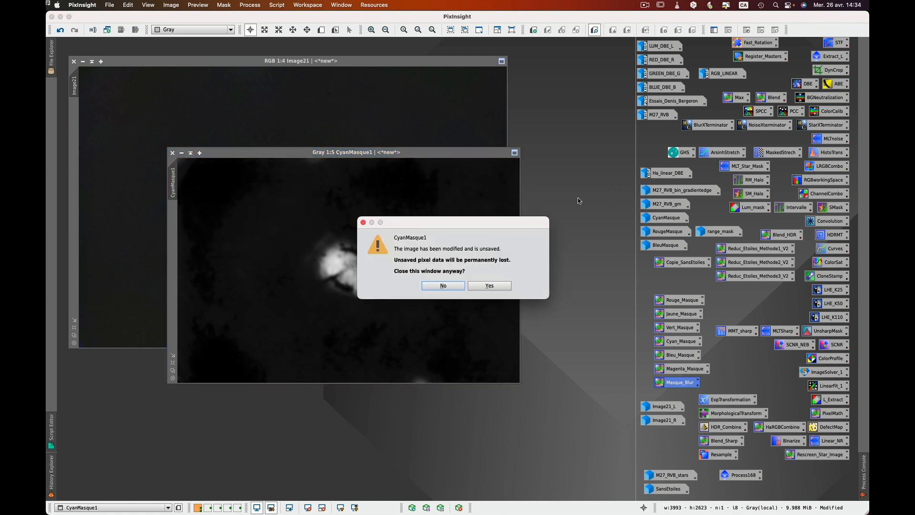
left_click(489, 285)
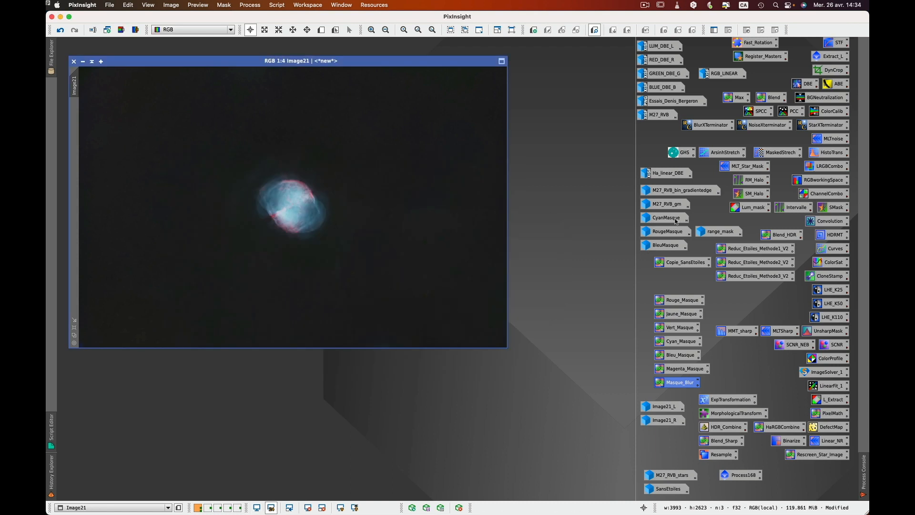
Step: Restore the existing CyanMasque, apply it to Image21 as a mask, minimize it and invert the mask
double_click(676, 221)
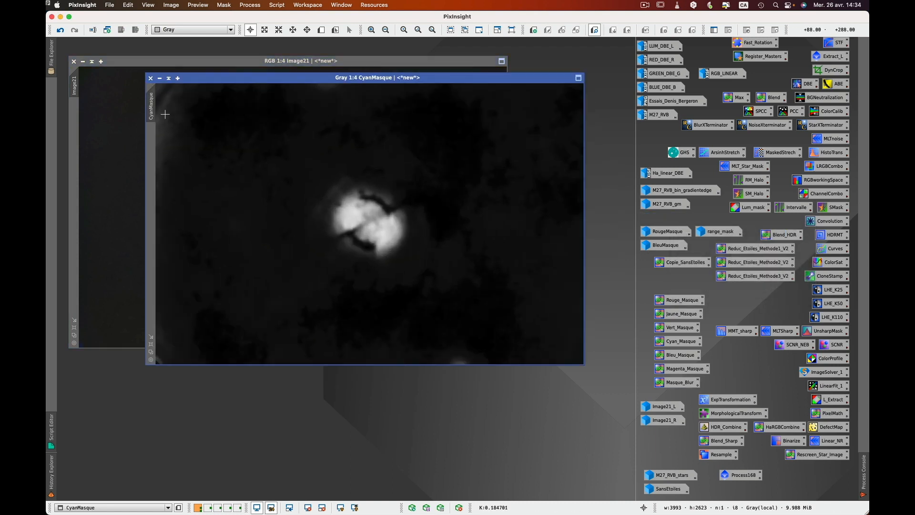
left_click_drag(151, 113, 76, 125)
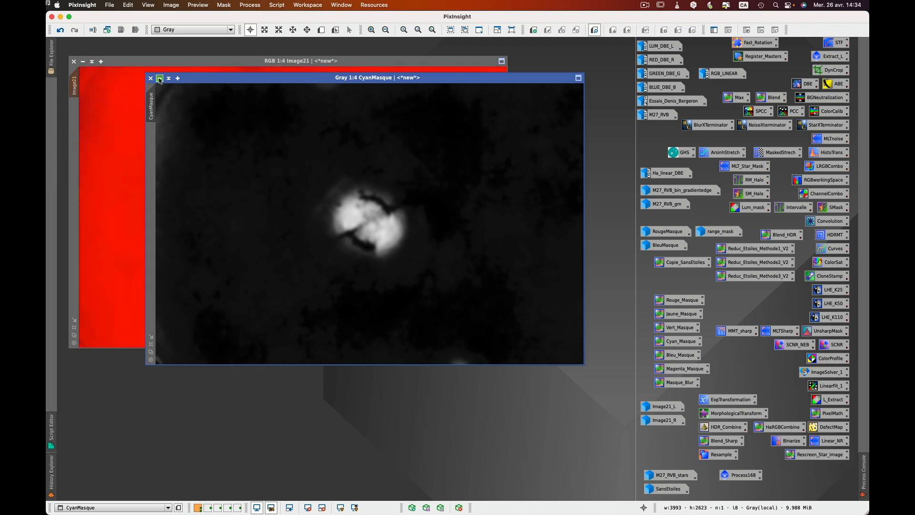
left_click(160, 78)
left_click(748, 30)
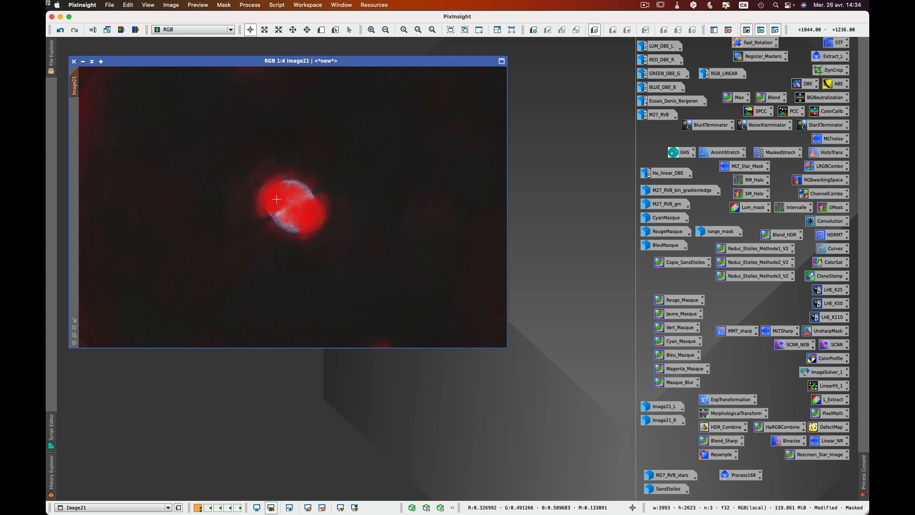
Step: Check the saved process container Process168 for the mask used with the LRGBCombination step
double_click(746, 476)
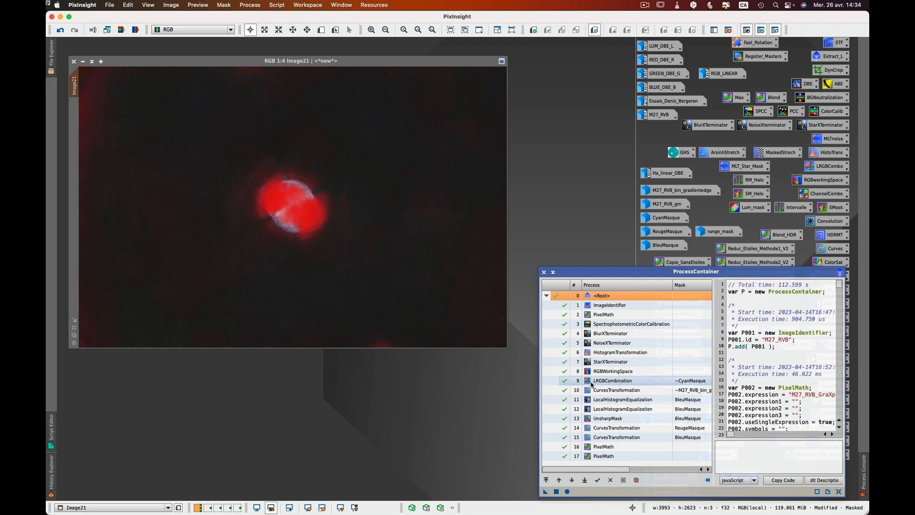
left_click(564, 199)
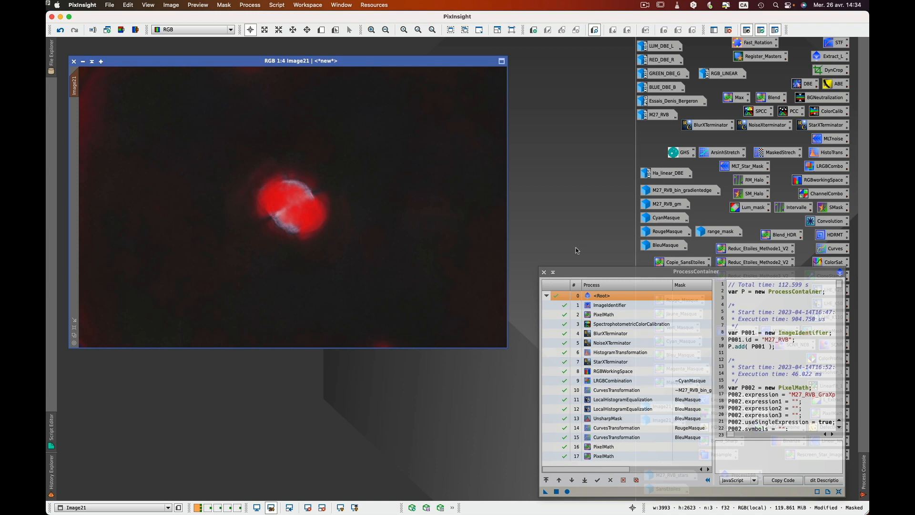
left_click(544, 272)
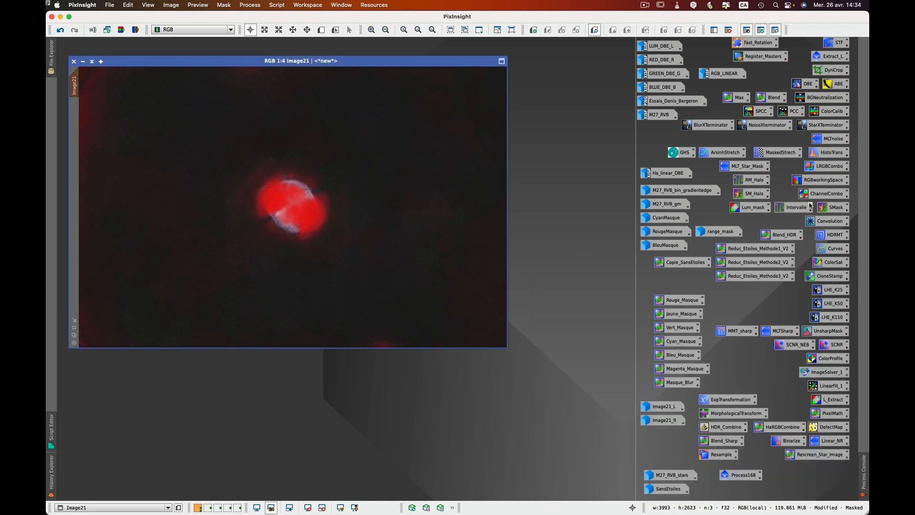
Step: Apply LRGBCombination to Image21 with Image21_L as luminance and Image21_R enabled as red, and remove the mask from Image21
double_click(823, 165)
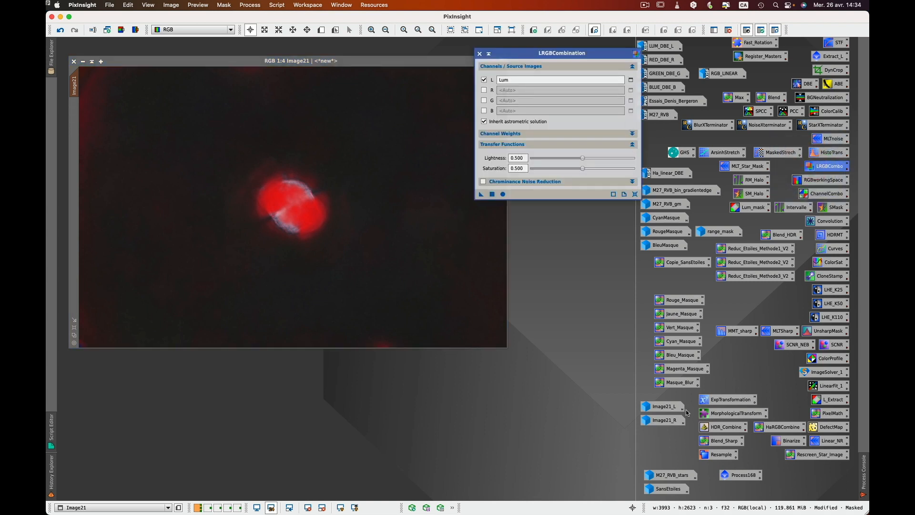
left_click_drag(674, 409, 531, 79)
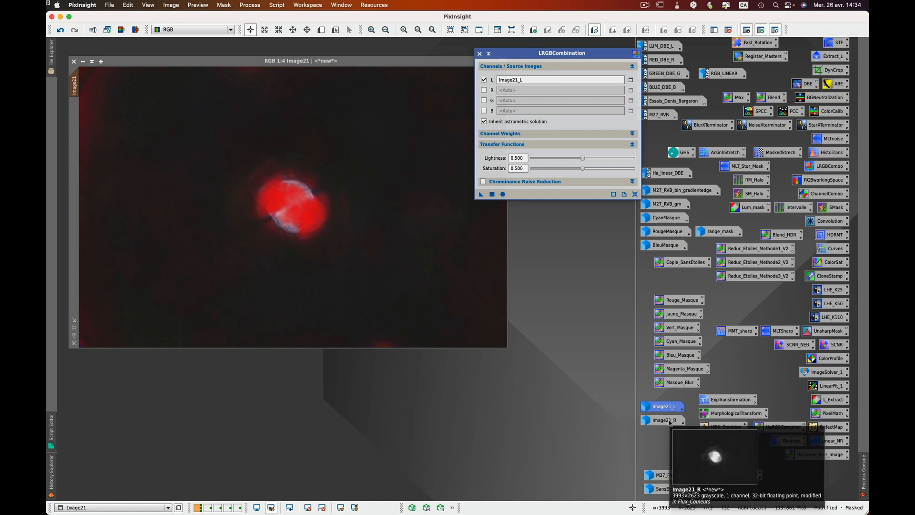
left_click_drag(674, 420, 514, 94)
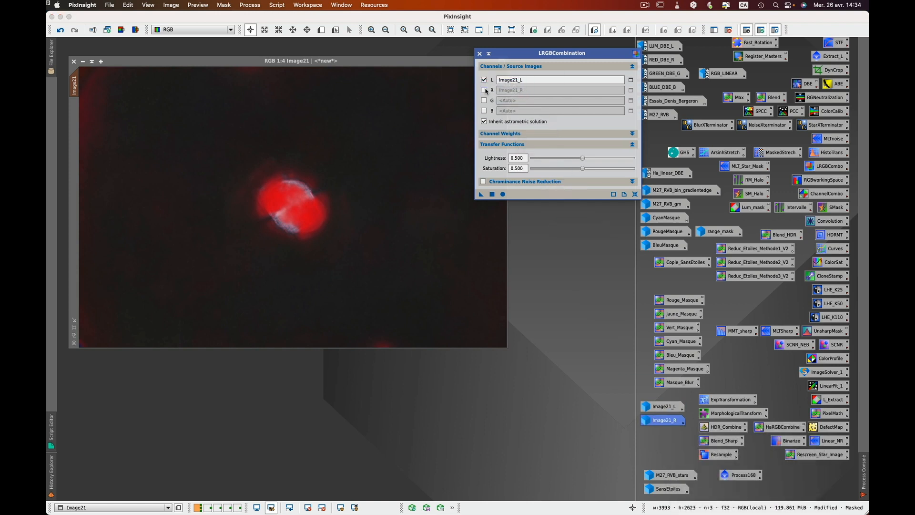
left_click(484, 90)
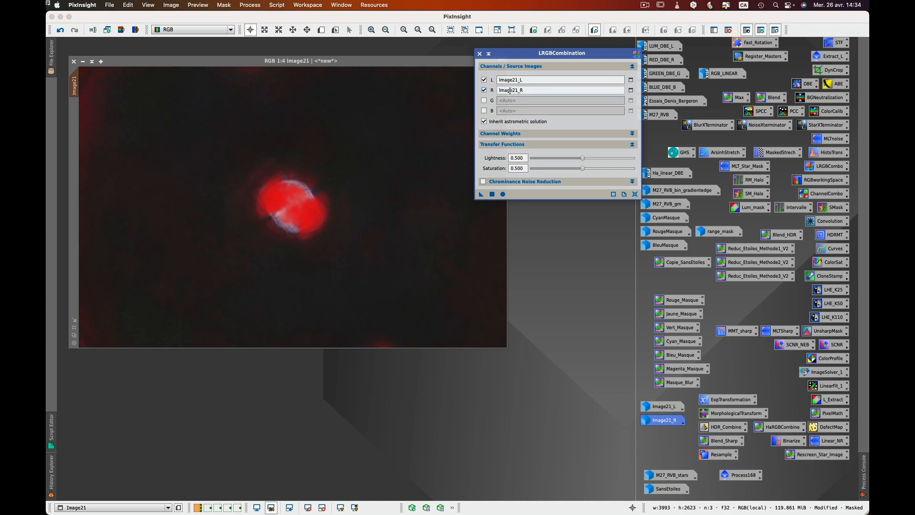
left_click(480, 195)
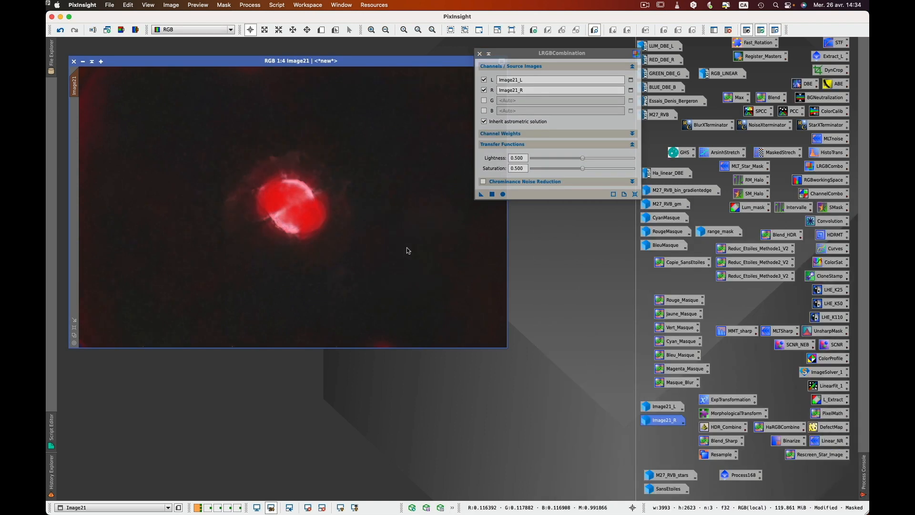
left_click(728, 29)
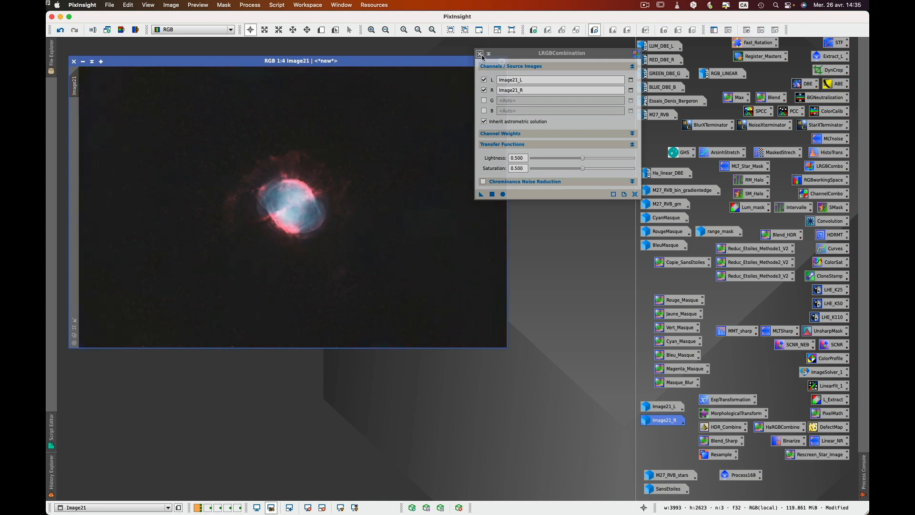
left_click(480, 54)
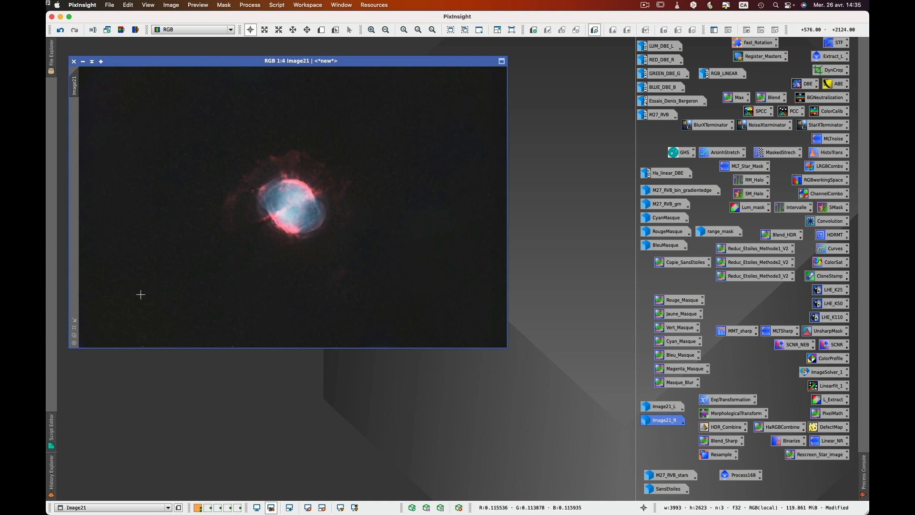
Step: Brighten the display of Image21 with ScreenTransferFunction midtones to inspect its background, and reset the stretch
left_click(838, 46)
left_click_drag(797, 96, 821, 98)
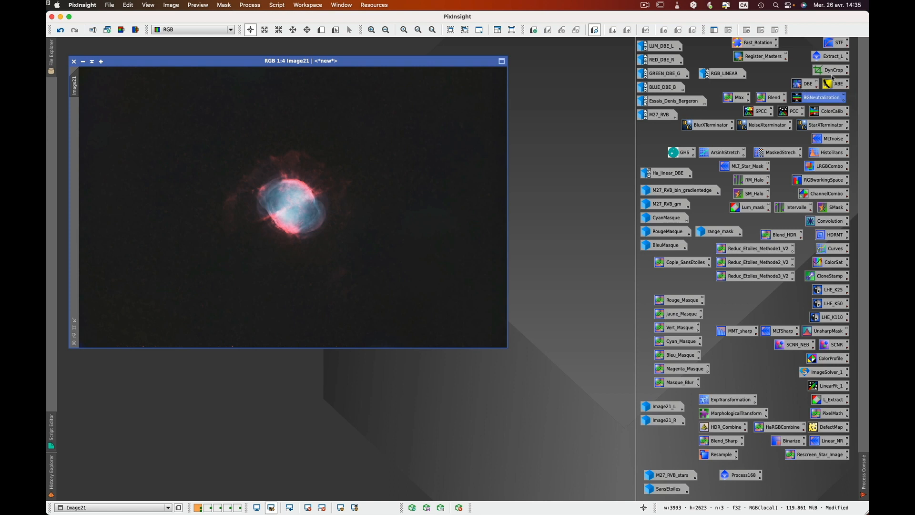
double_click(835, 45)
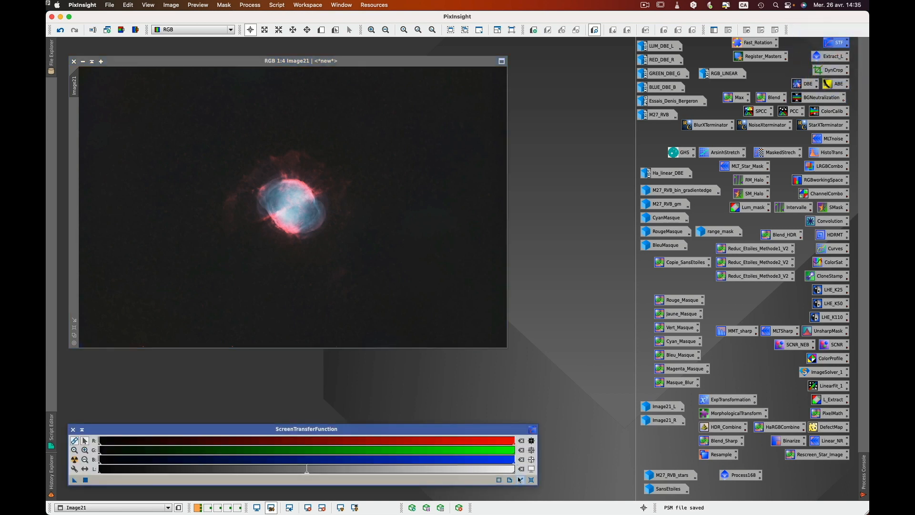
left_click(521, 480)
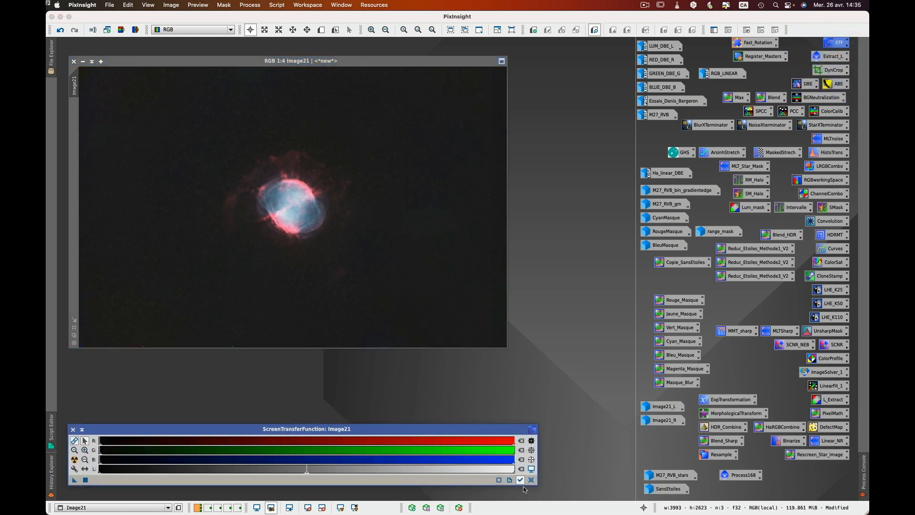
left_click(530, 479)
left_click_drag(305, 445, 192, 442)
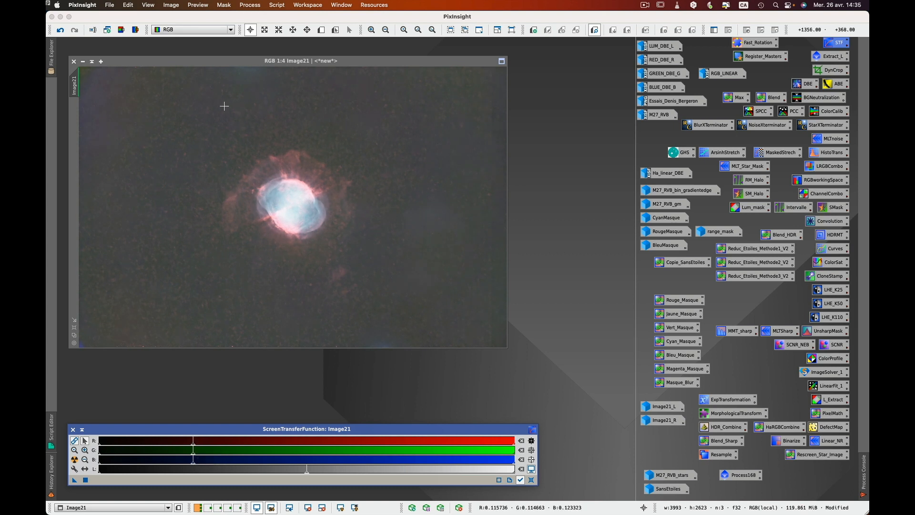
left_click(531, 480)
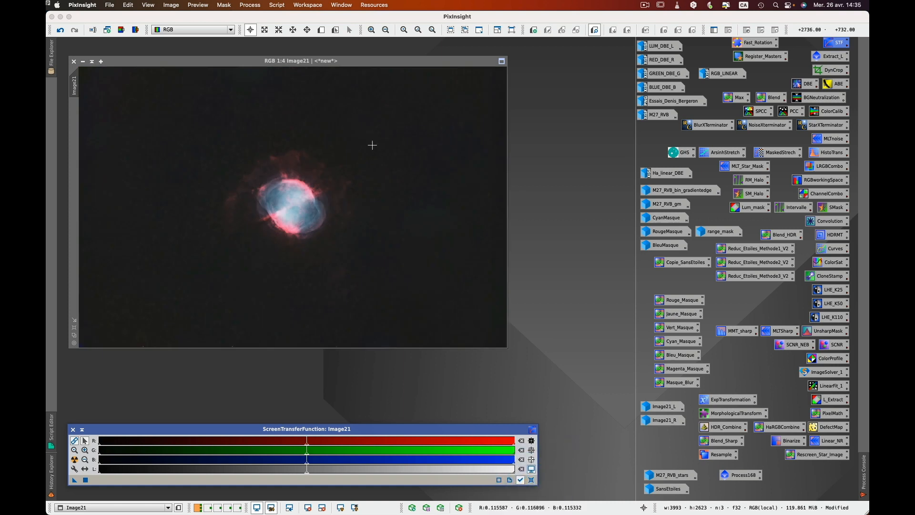
Step: Start the GAME galaxy mask editor on Image21 and add an ellipse
left_click(276, 5)
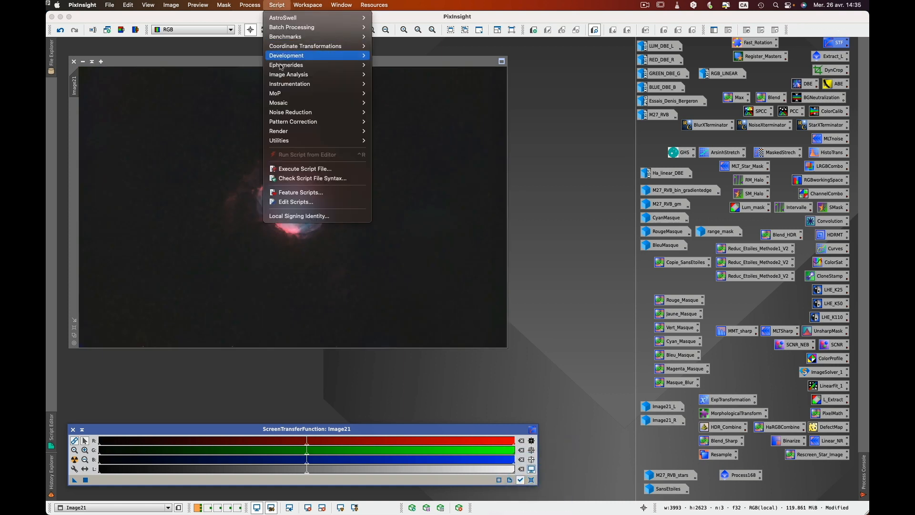
mouse_move(286, 141)
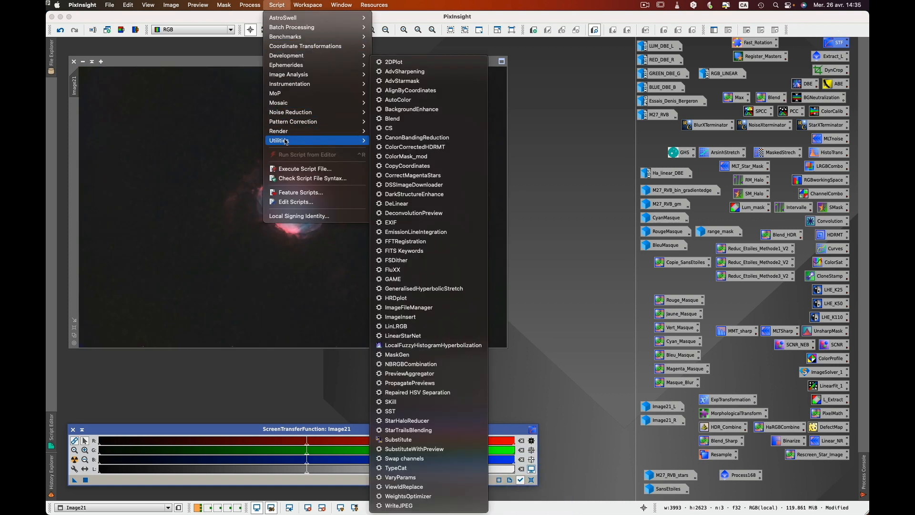
left_click(417, 281)
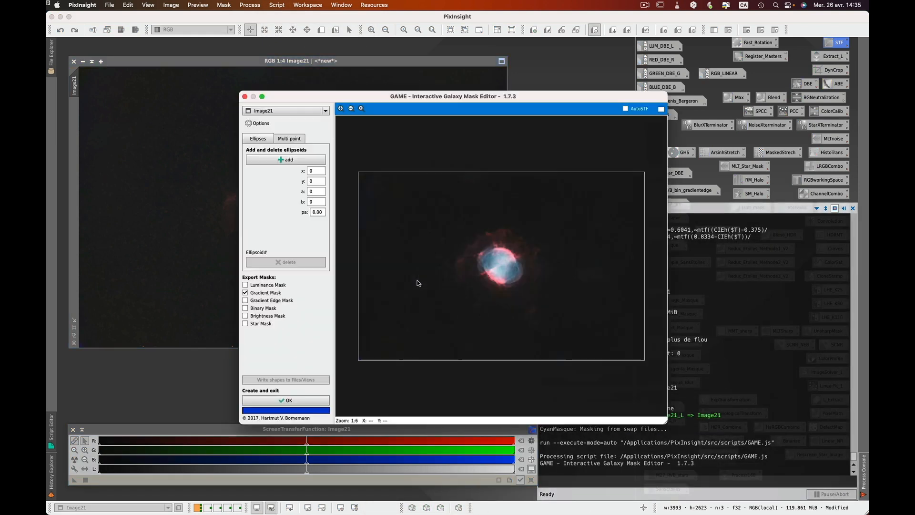
left_click(274, 162)
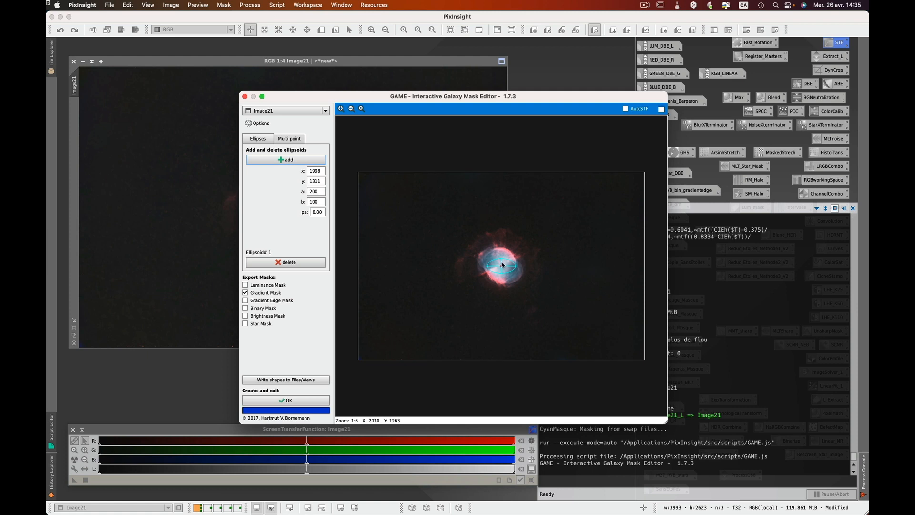
Step: Fit the ellipse around the nebula with a 704, b 569, centred at 2004, 1281, and create only a Gradient Edge Mask
left_click_drag(502, 259, 498, 234)
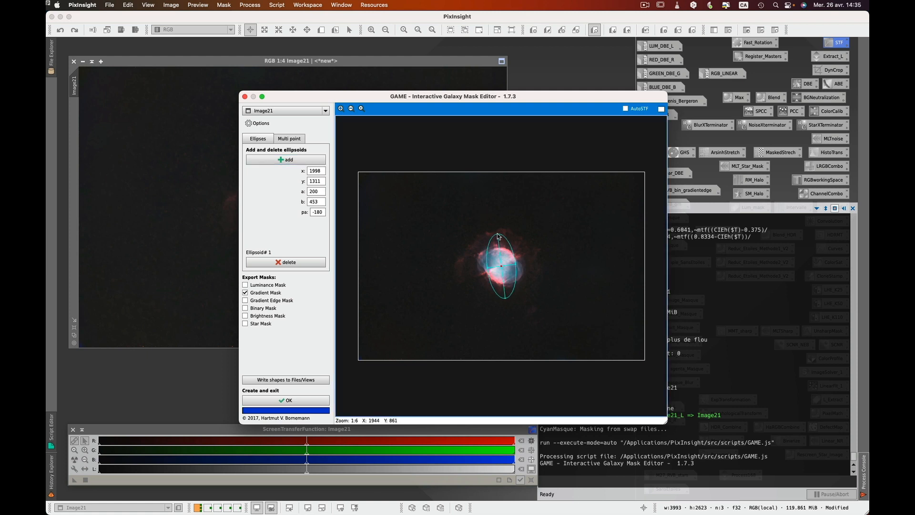
left_click_drag(515, 266, 544, 260)
left_click_drag(461, 275, 452, 268)
left_click_drag(499, 237, 499, 230)
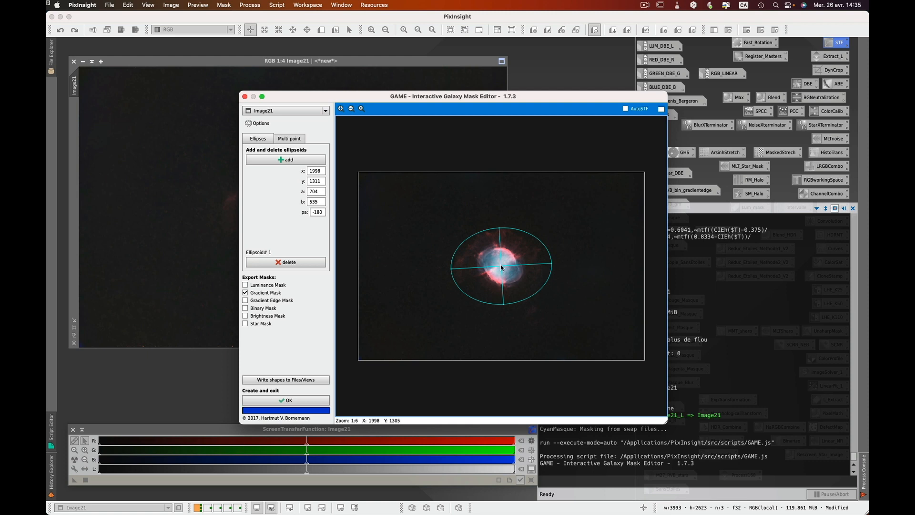
left_click_drag(501, 267, 503, 265)
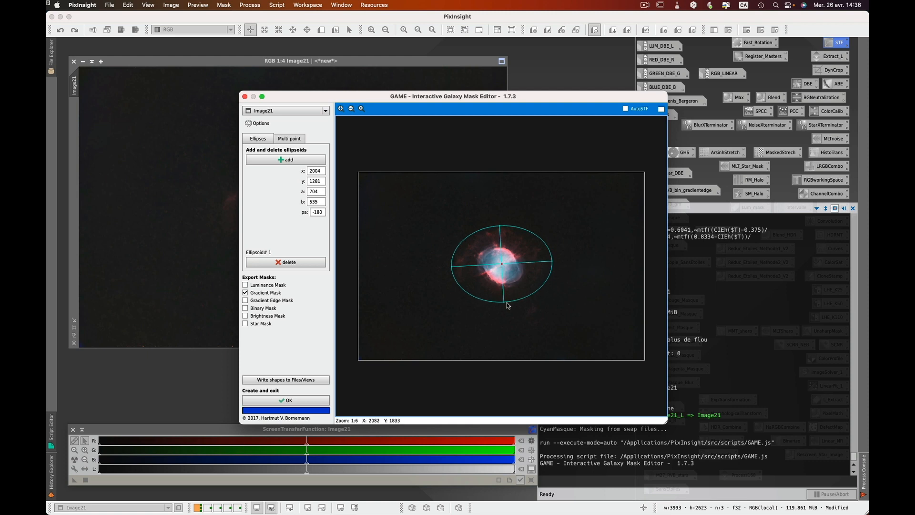
left_click_drag(506, 305, 508, 307)
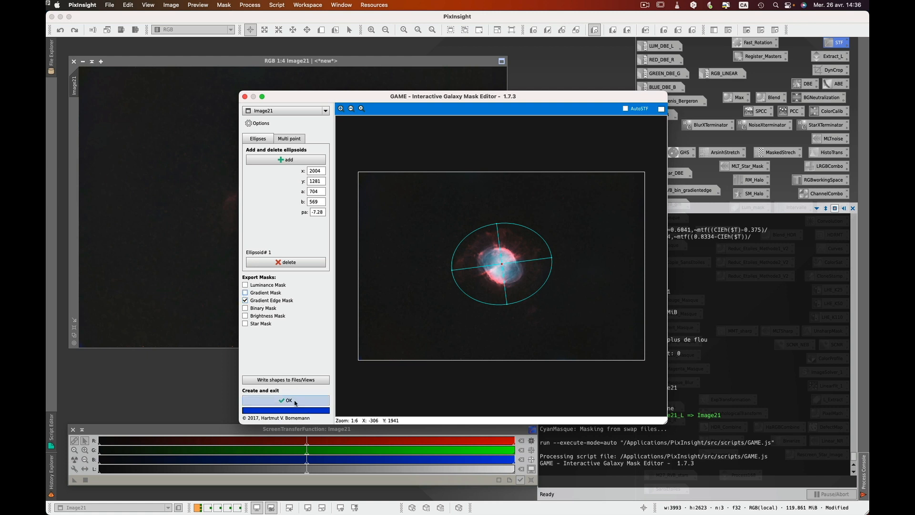
left_click(295, 403)
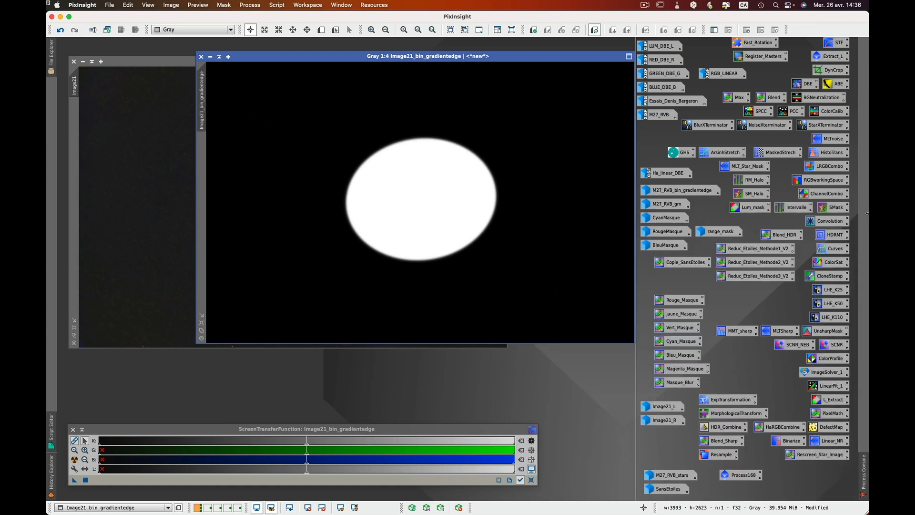
Step: Blur the new gradient edge mask with Convolution at StdDev 46, and close the mask without saving
double_click(841, 221)
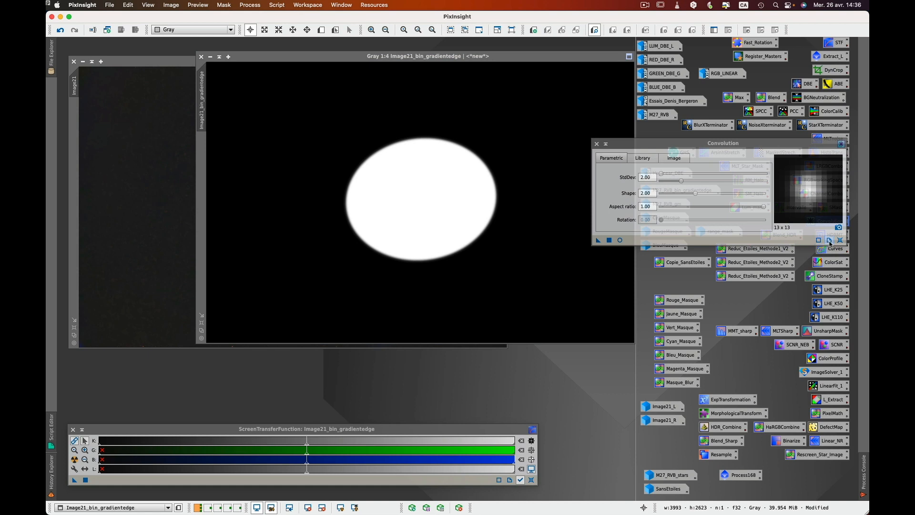
left_click(620, 241)
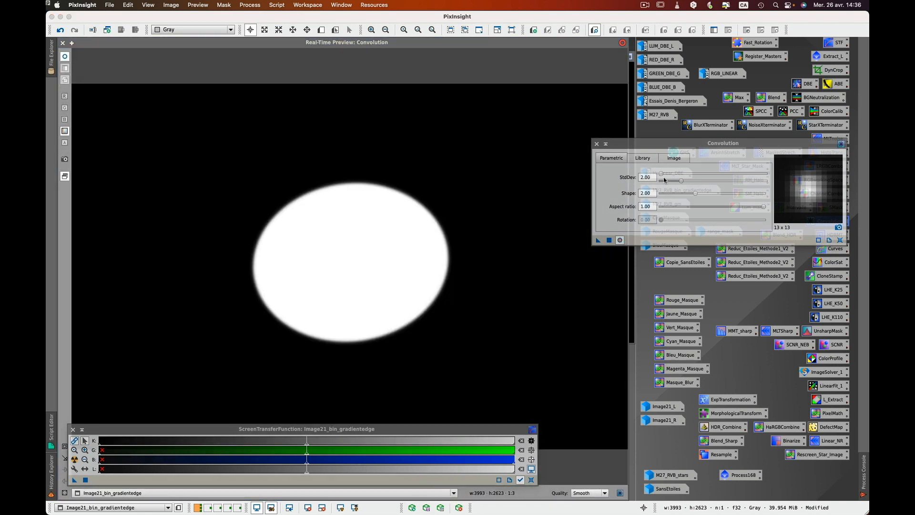
left_click_drag(662, 175, 676, 173)
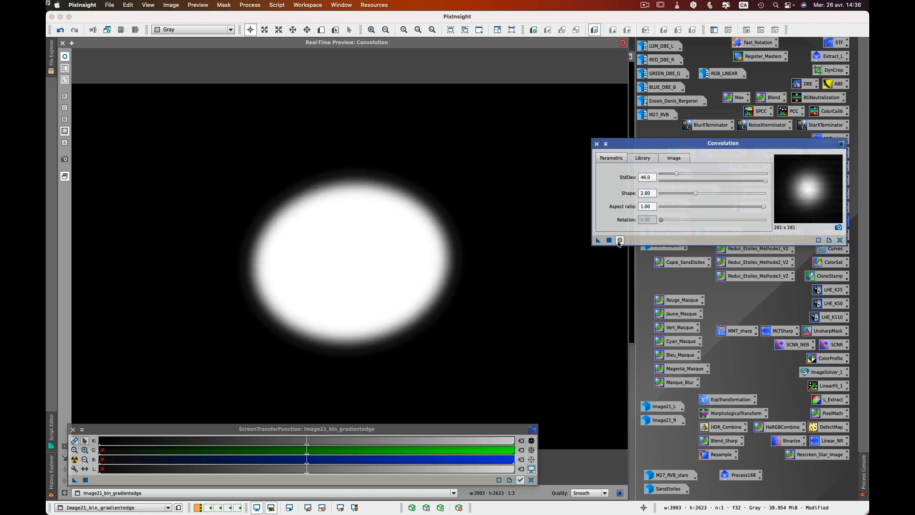
left_click(597, 144)
left_click(63, 43)
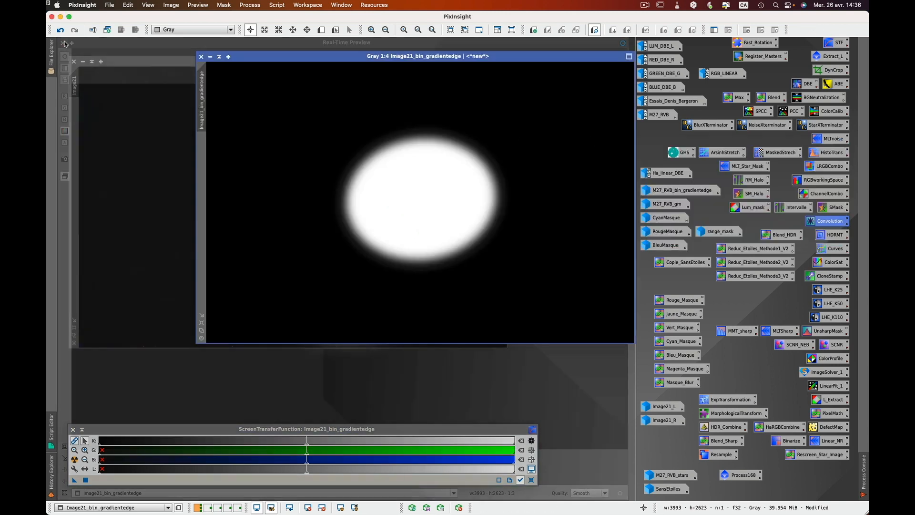
left_click(203, 60)
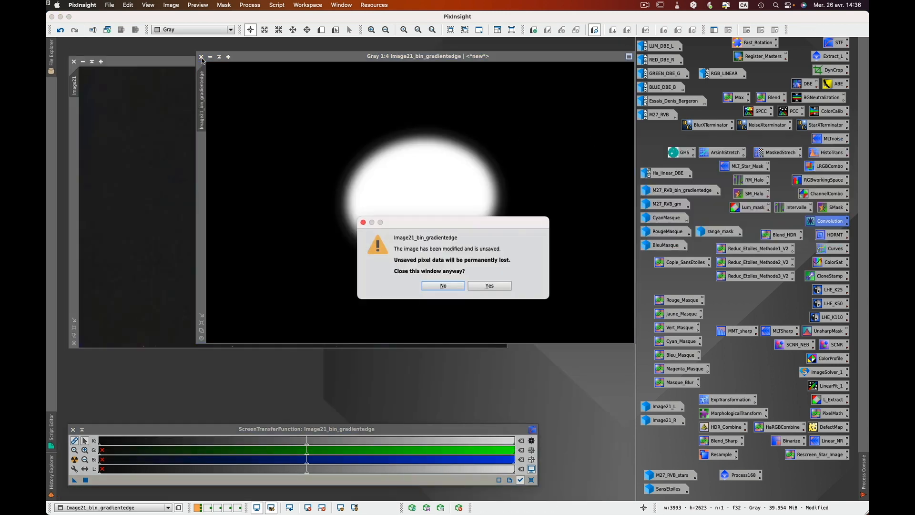
left_click(490, 285)
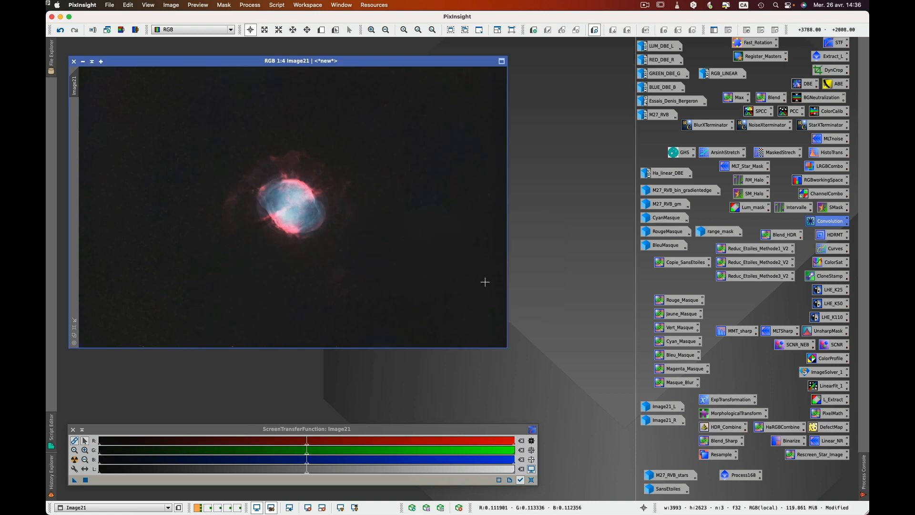
Step: Restore M27_RVB_bin_gradientedge, apply it to Image21 as a mask, minimize it, and invert and hide the mask
double_click(676, 191)
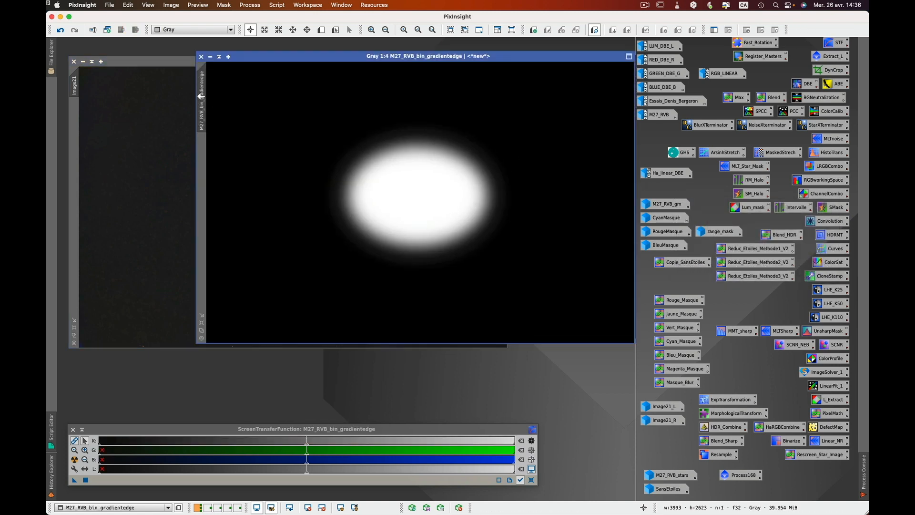
left_click_drag(201, 95, 74, 128)
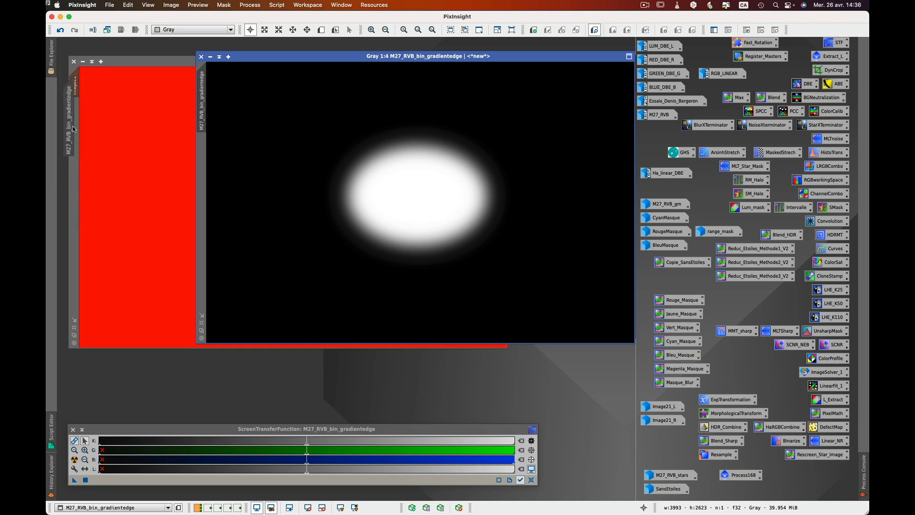
left_click(210, 57)
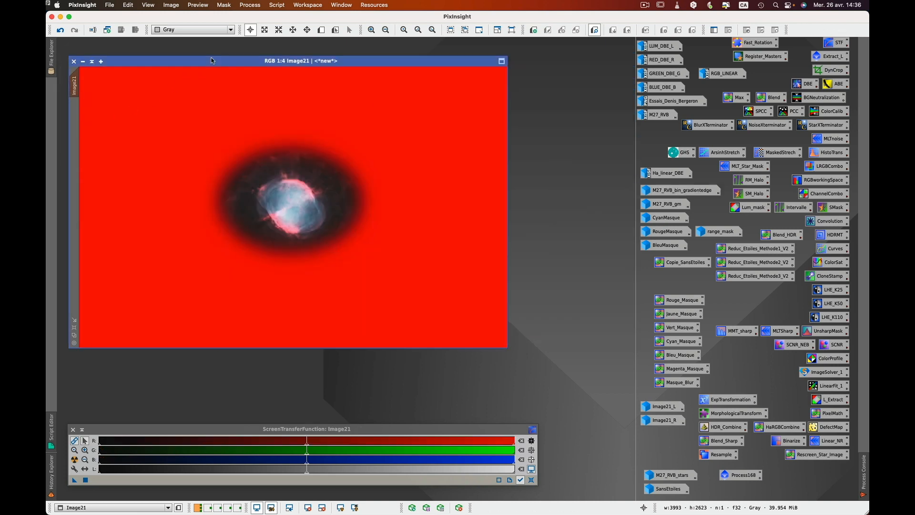
left_click(747, 30)
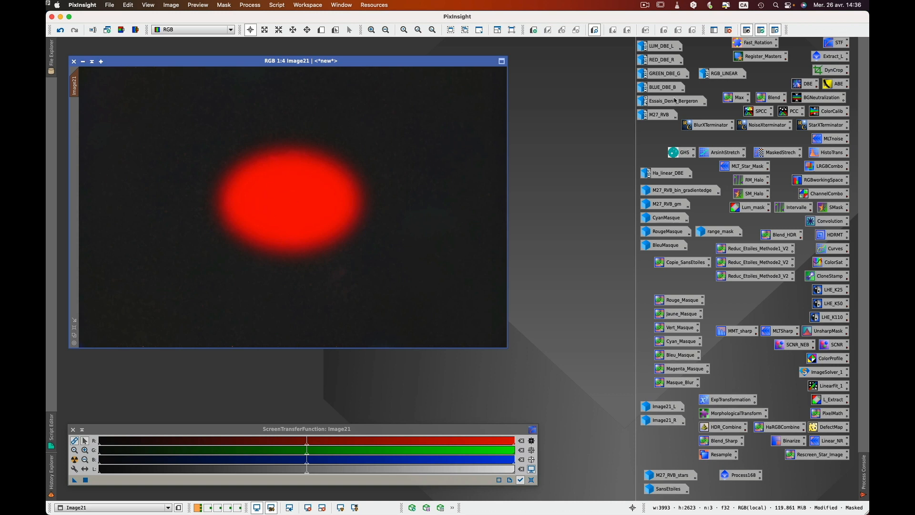
left_click(775, 31)
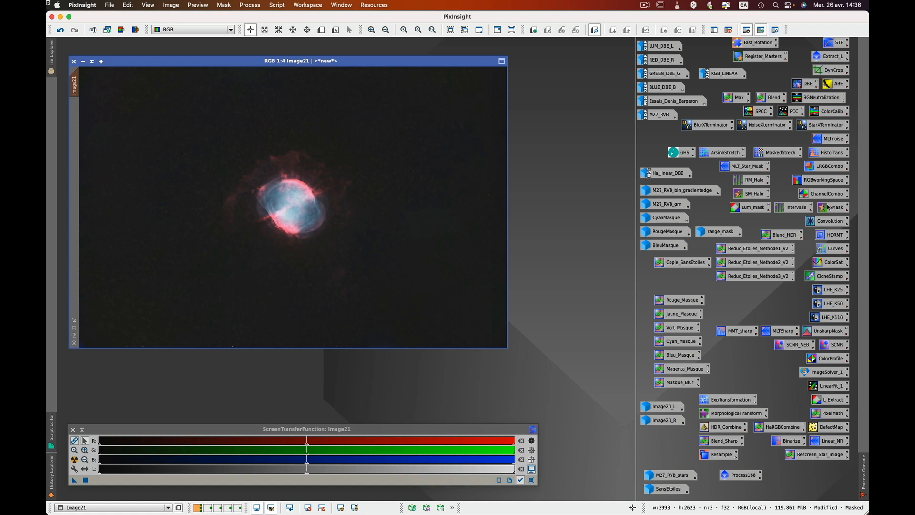
Step: Reset CurvesTransformation and, with a real-time preview of Image21, lower the RGB/K curve's midpoint to about input 0.54, output 0.42
double_click(828, 248)
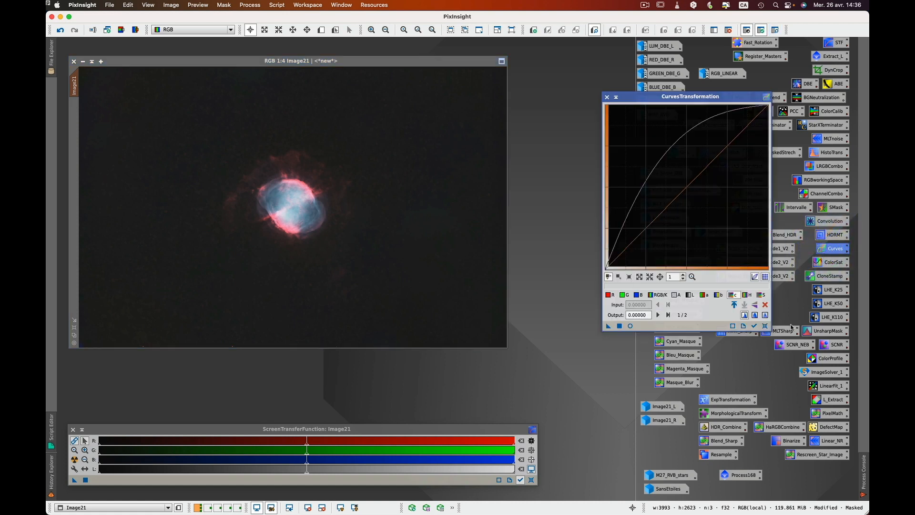
left_click(765, 326)
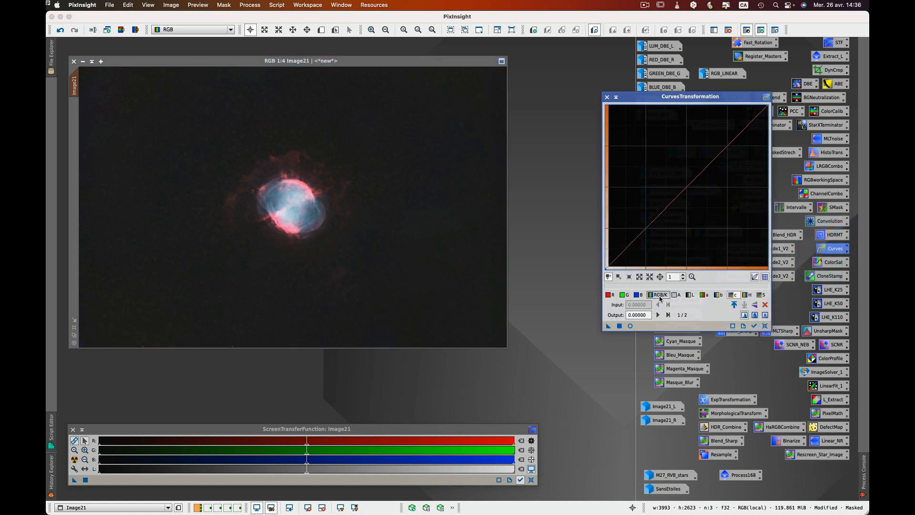
left_click(658, 297)
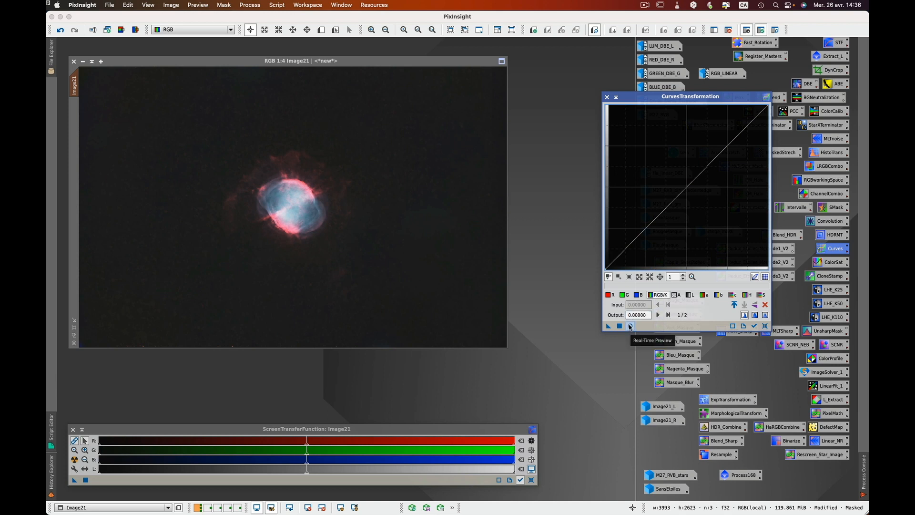
left_click(629, 326)
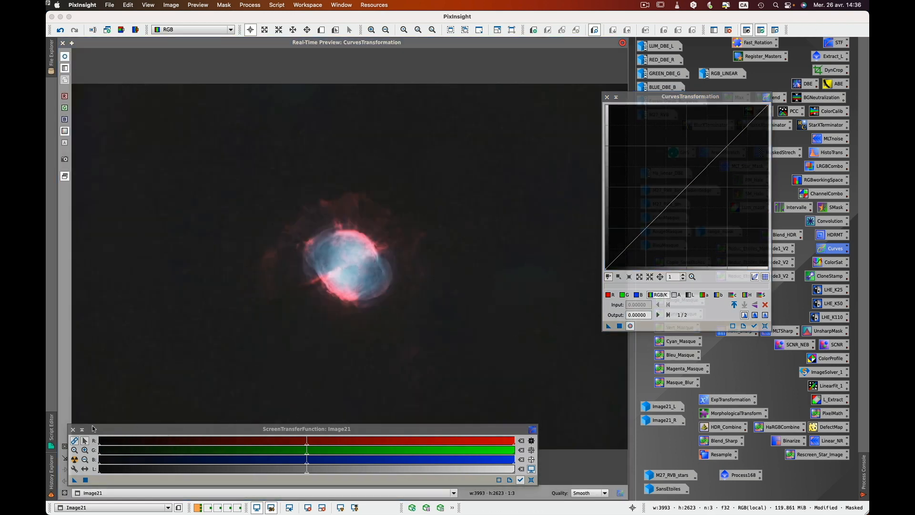
left_click(81, 431)
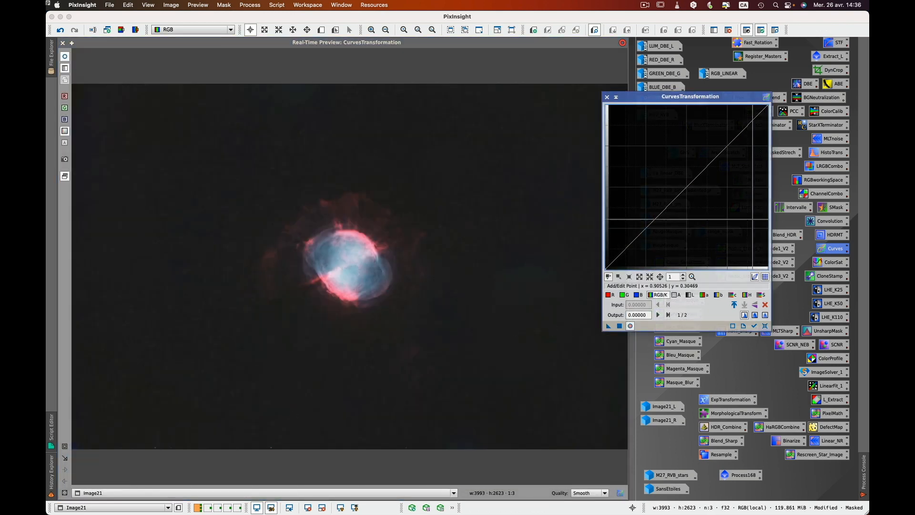
left_click(687, 187)
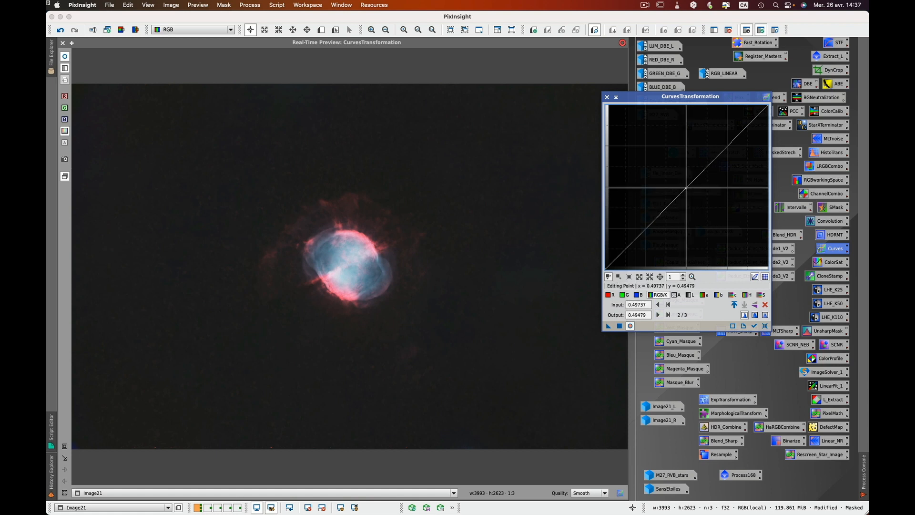
left_click_drag(687, 187, 694, 199)
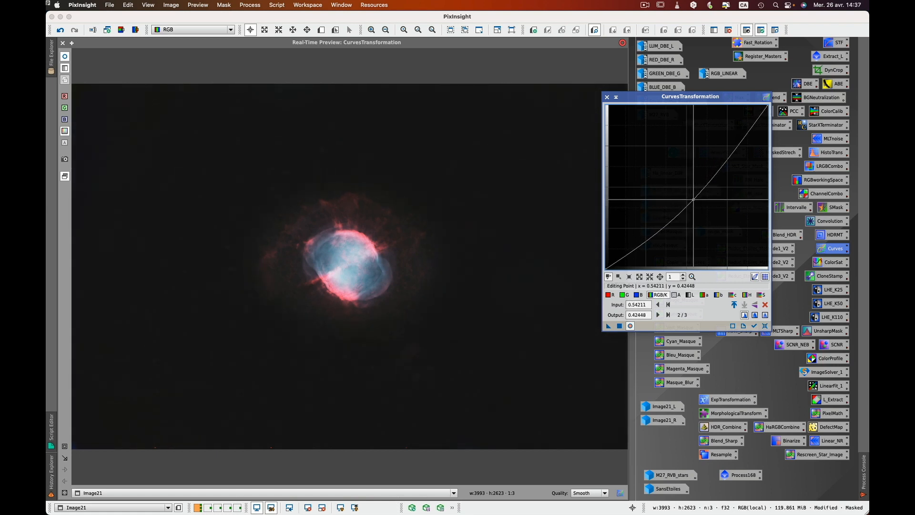
Step: Lower the saturation curve's midpoint to about input 0.54, output 0.36, apply the curves to Image21 and close CurvesTransformation
left_click(762, 295)
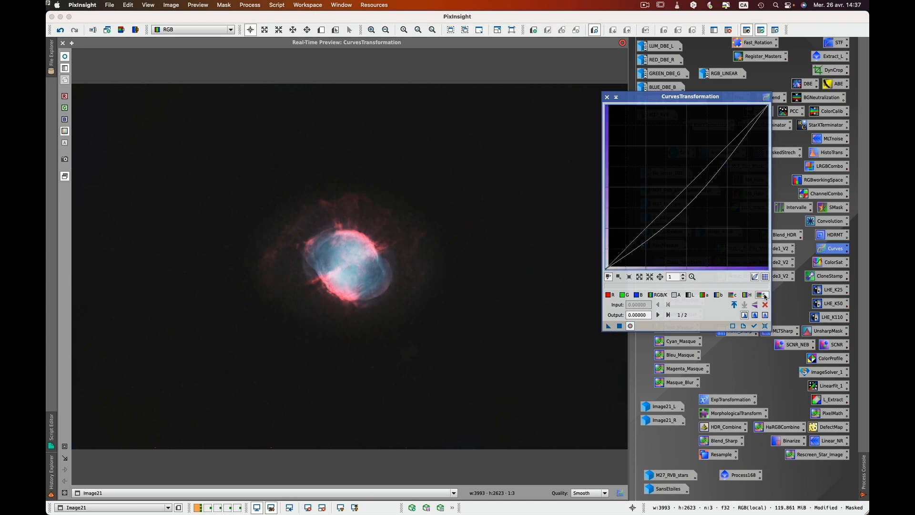
left_click_drag(684, 191, 693, 208)
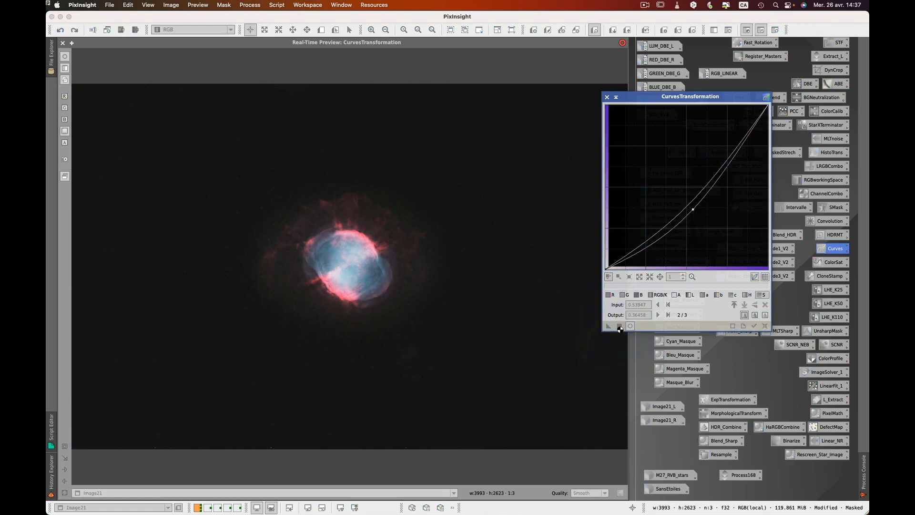
left_click(608, 96)
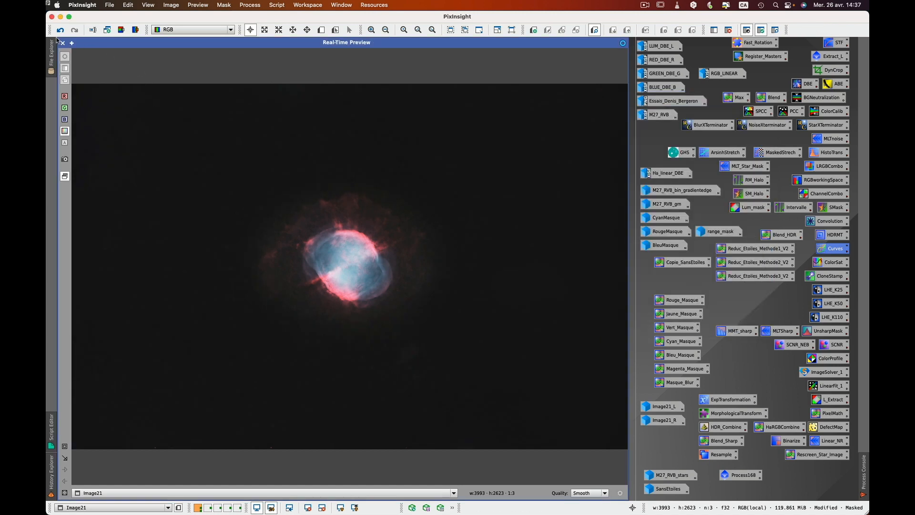
Step: Close the real-time preview and remove the current mask from Image21
left_click(62, 43)
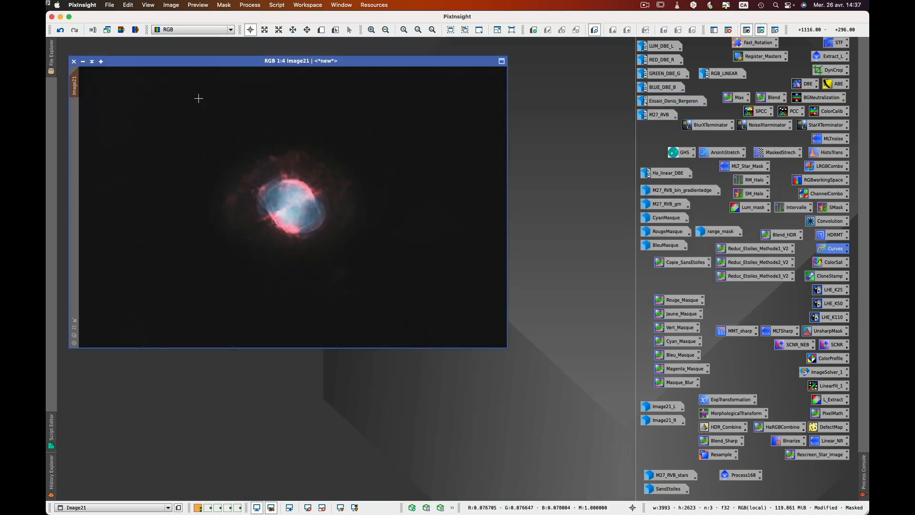
left_click(729, 30)
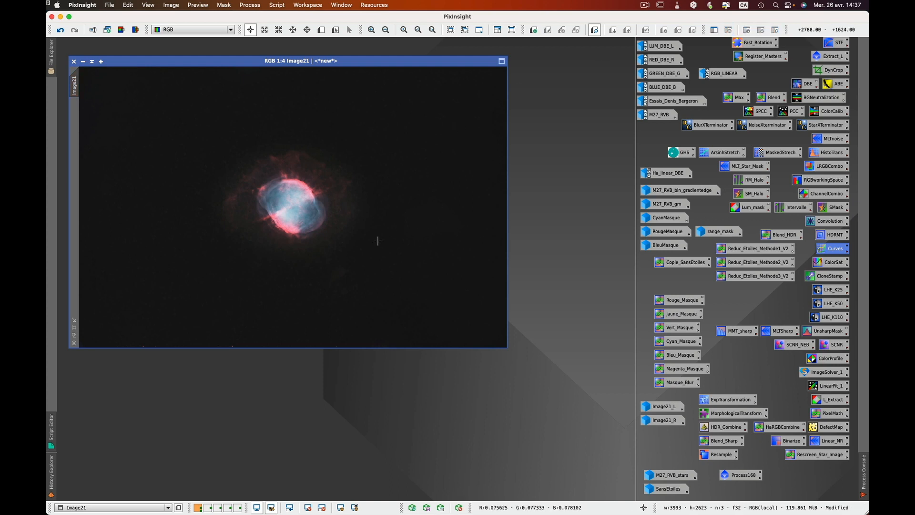
Step: Generate a red mask from Image21 with Rouge_Masque, soften it with Masque_Blur, and close it without saving
left_click_drag(682, 303, 396, 225)
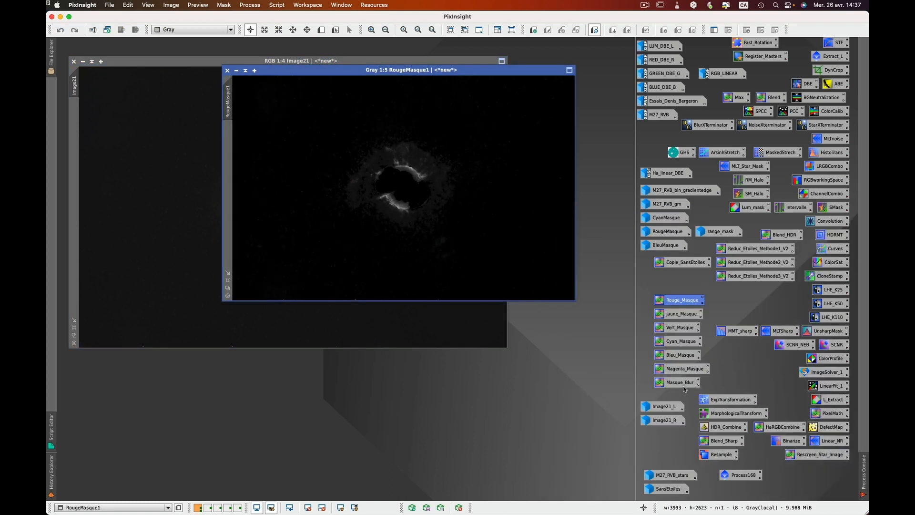
left_click_drag(685, 384, 489, 263)
left_click_drag(444, 228, 441, 226)
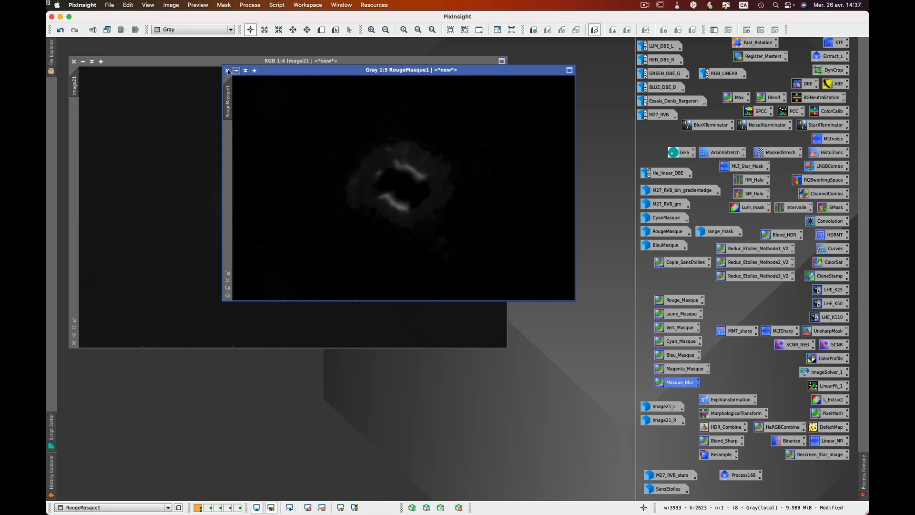
left_click(228, 70)
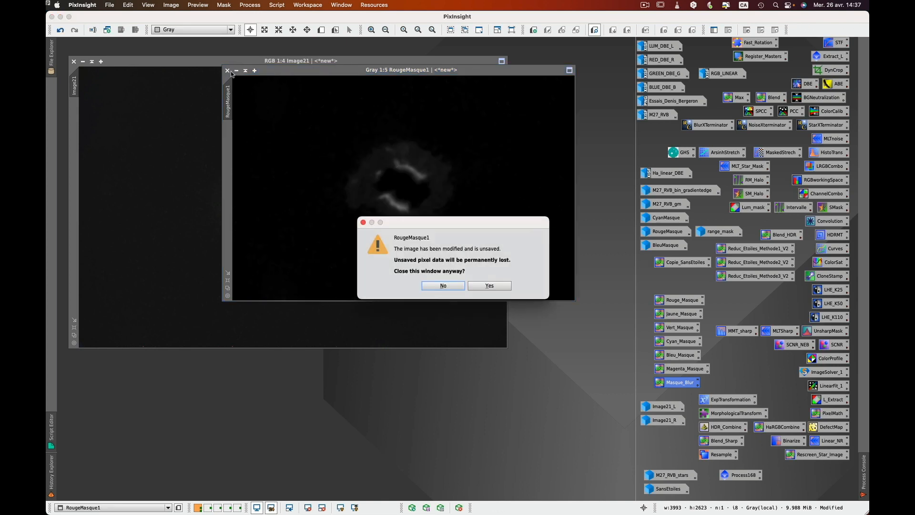
left_click(490, 285)
double_click(666, 232)
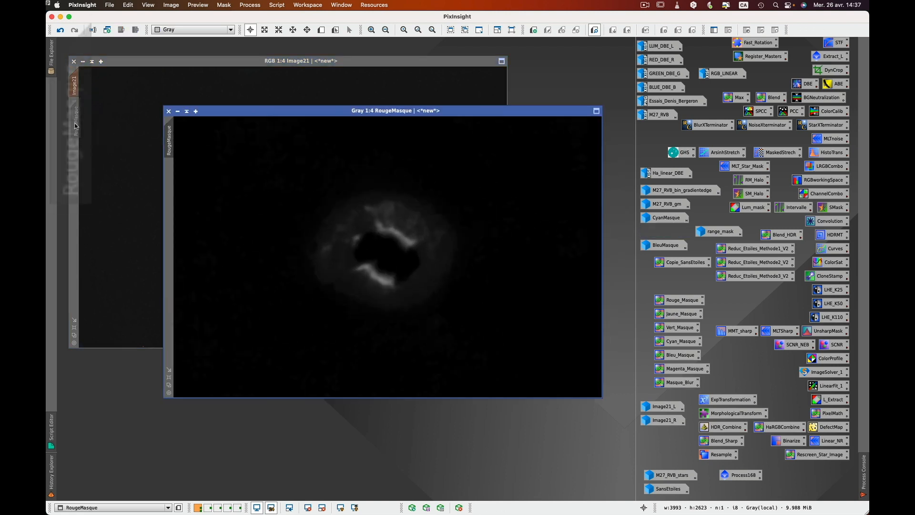
left_click(177, 112)
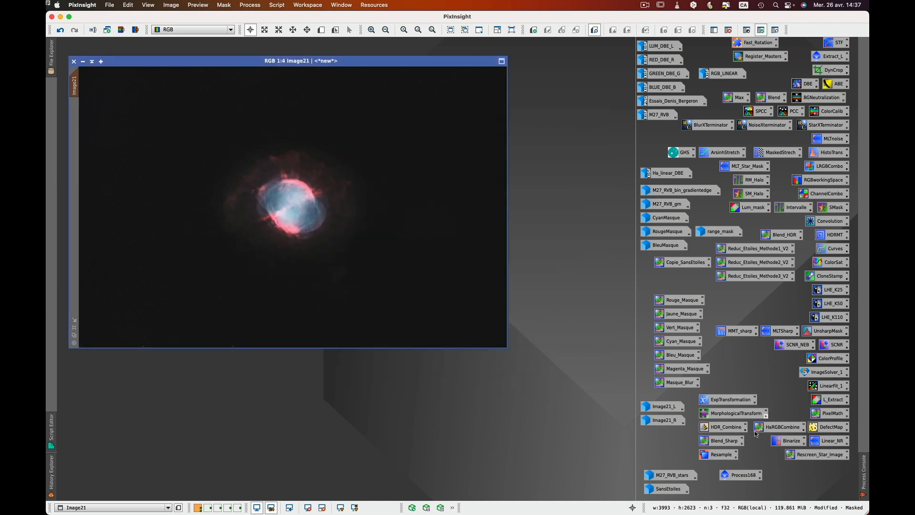
left_click(743, 475)
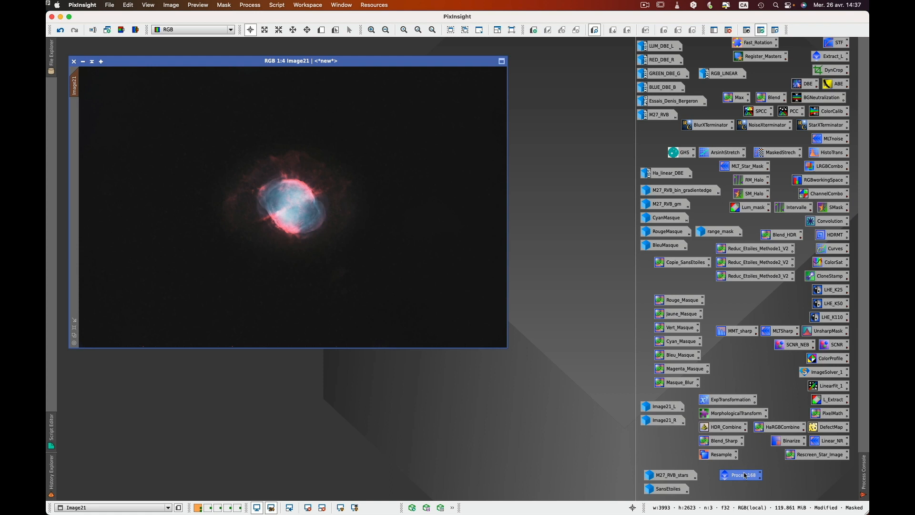
double_click(745, 475)
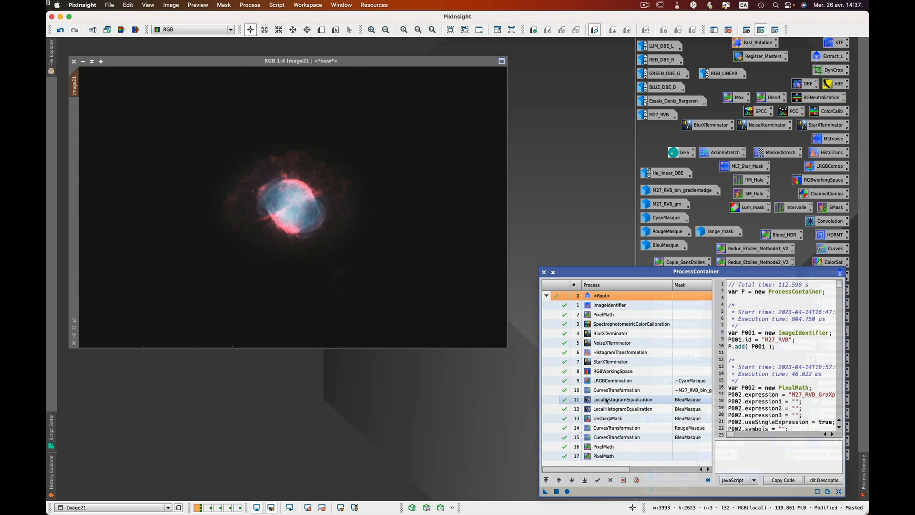
left_click(544, 273)
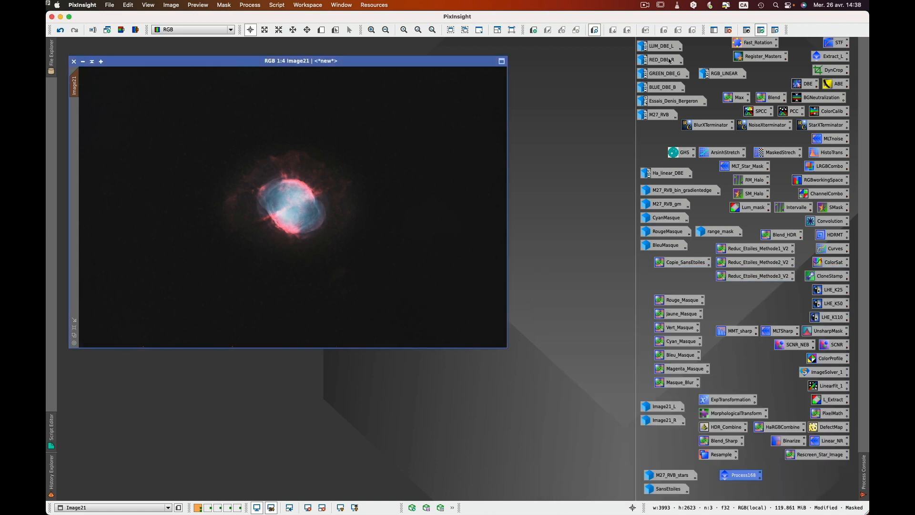
left_click(728, 30)
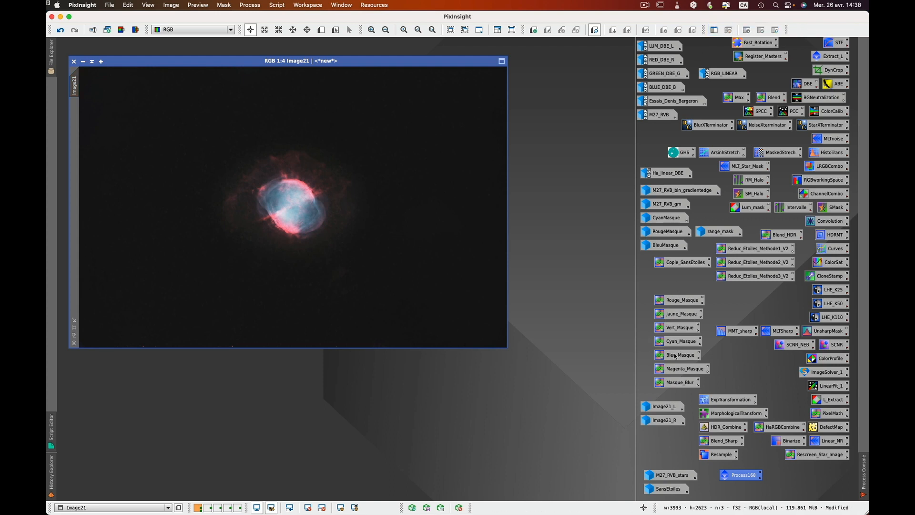
Step: Generate a blue mask from Image21 with Bleu_Masque, soften it twice with Masque_Blur, inspect it, and close it without saving
left_click_drag(676, 359, 336, 222)
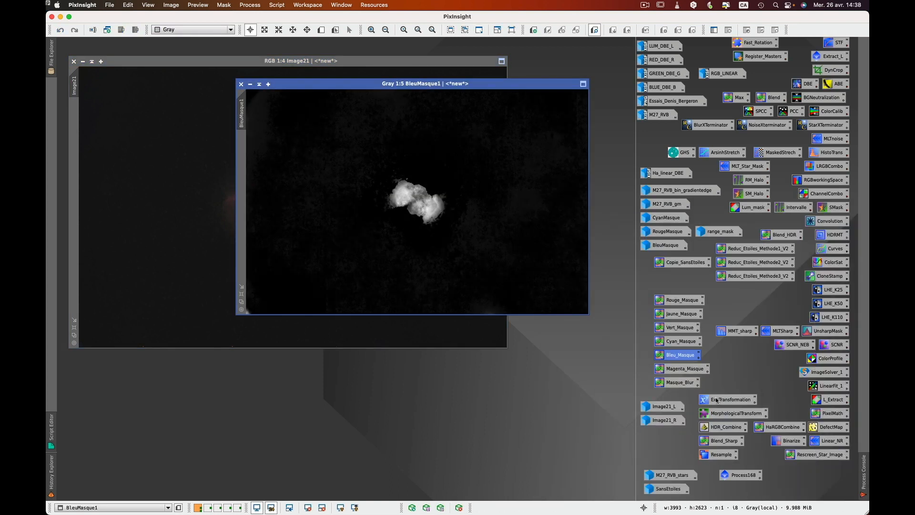
left_click_drag(686, 385, 475, 262)
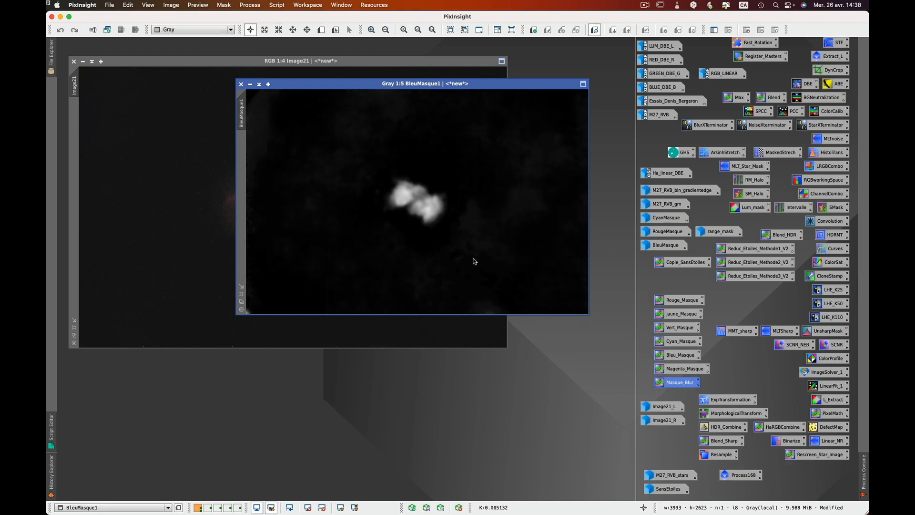
left_click_drag(673, 389, 467, 248)
scroll(438, 217, "up", 2)
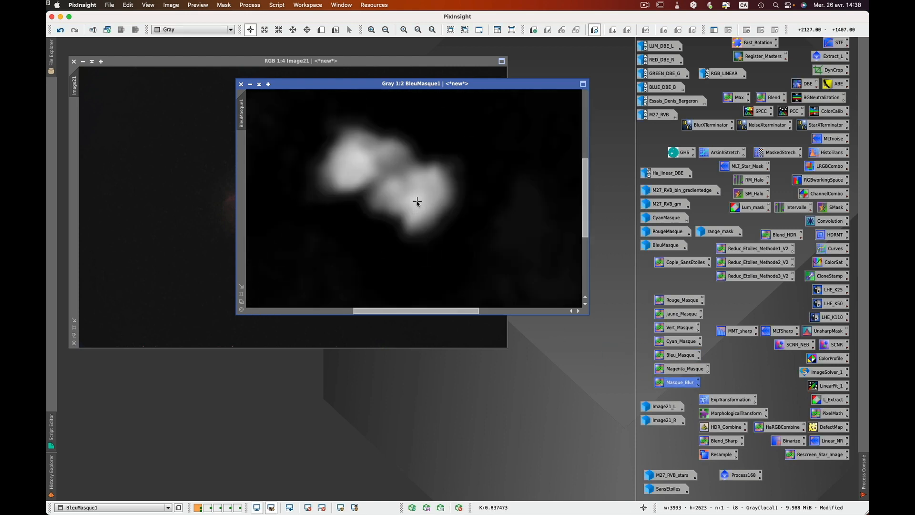
scroll(413, 201, "up", 1)
scroll(413, 201, "down", 2)
scroll(410, 200, "down", 1)
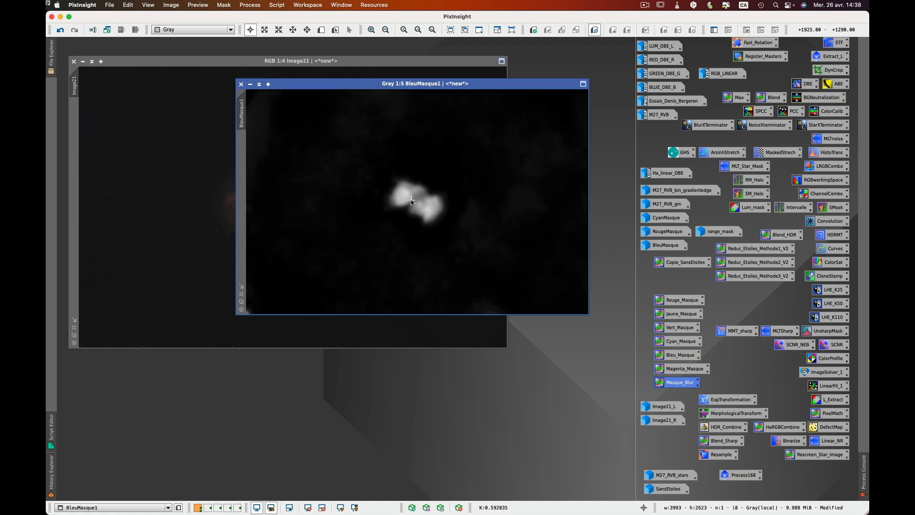
left_click(241, 84)
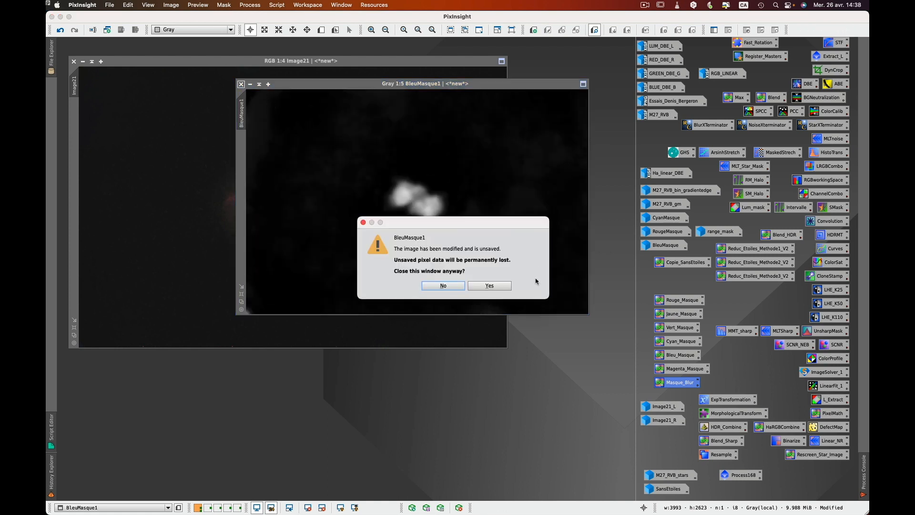
left_click(487, 286)
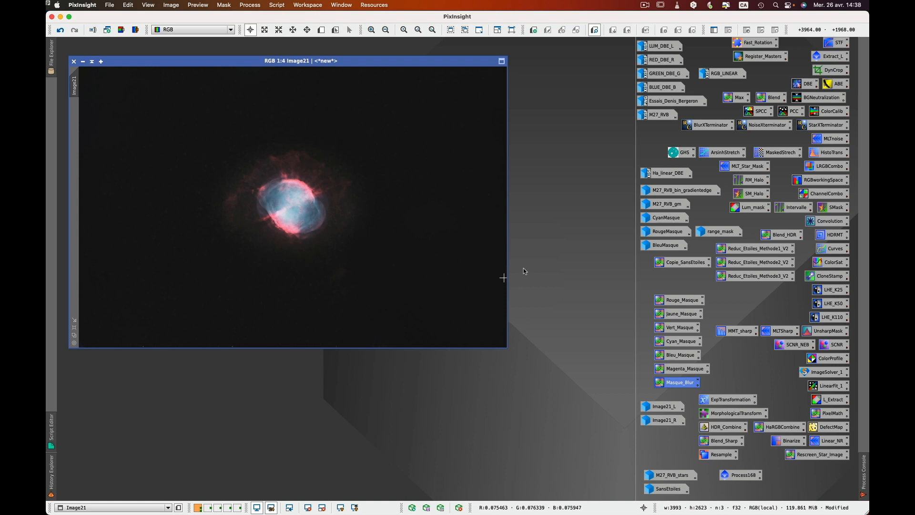
Step: Restore BleuMasque, apply it to Image21 as a mask, minimize it, and hide the mask overlay
left_click(681, 246)
double_click(680, 245)
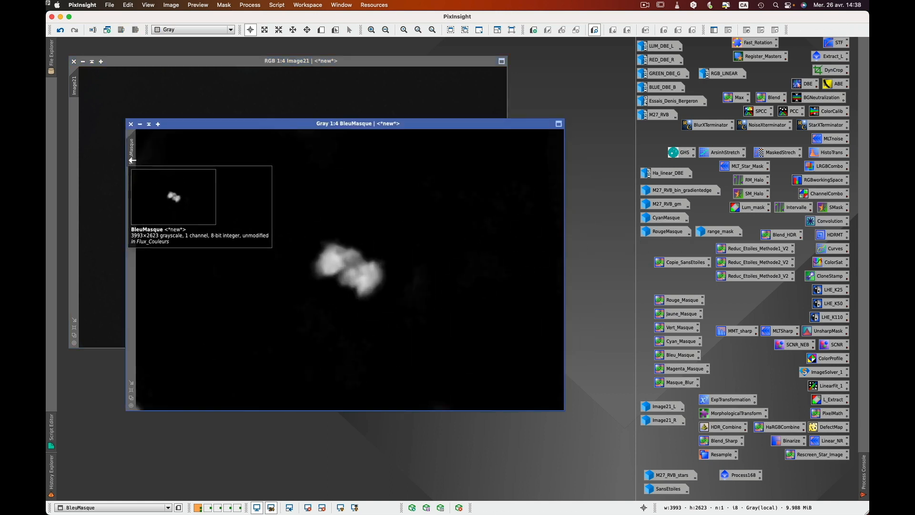
left_click_drag(83, 133, 76, 132)
left_click(141, 125)
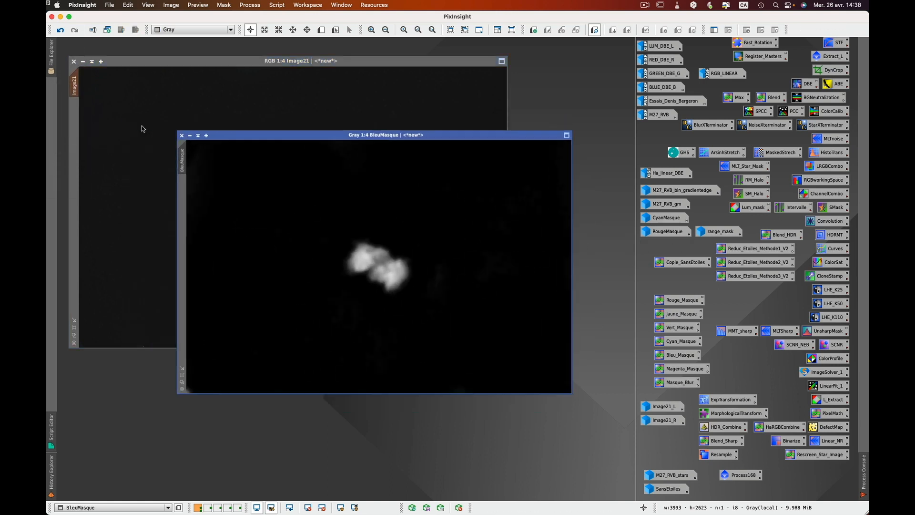
left_click(776, 30)
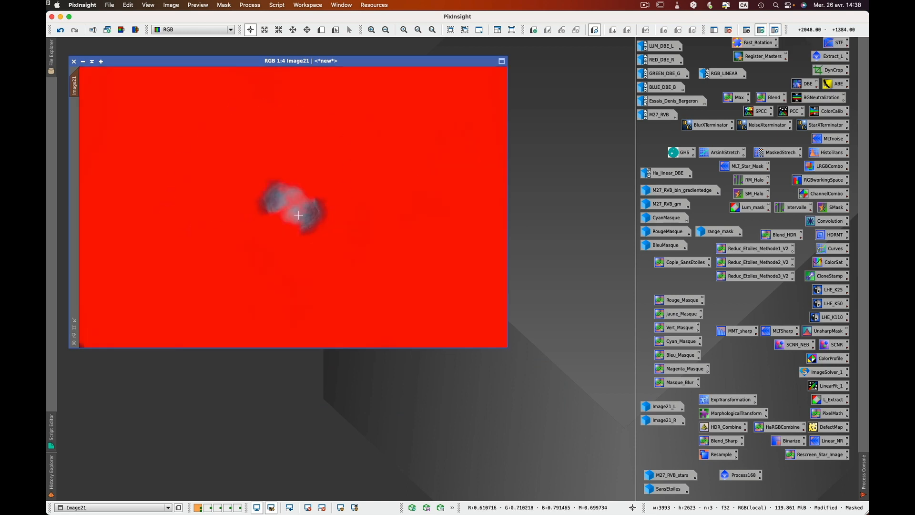
left_click(776, 30)
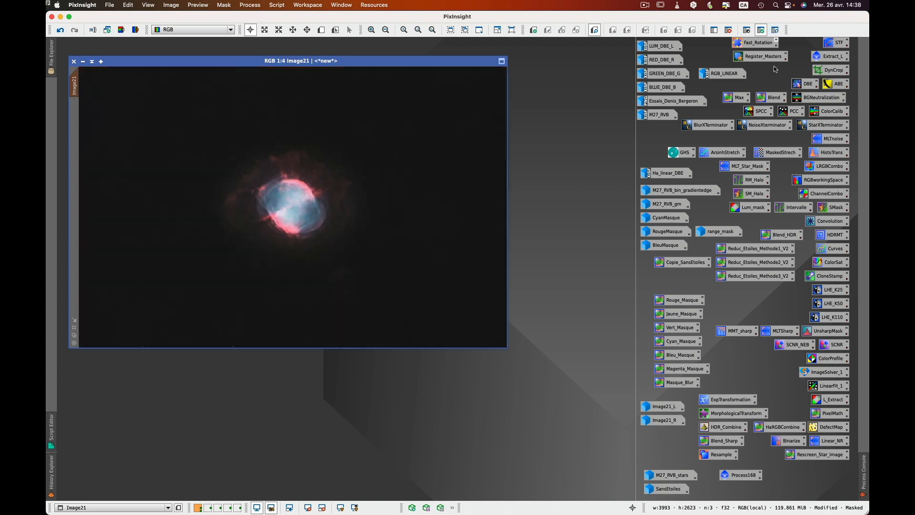
Step: From the Process168 history, load the first LocalHistogramEqualization (kernel radius 25, contrast limit 1.5, amount 0.080) and apply it to Image21
double_click(742, 477)
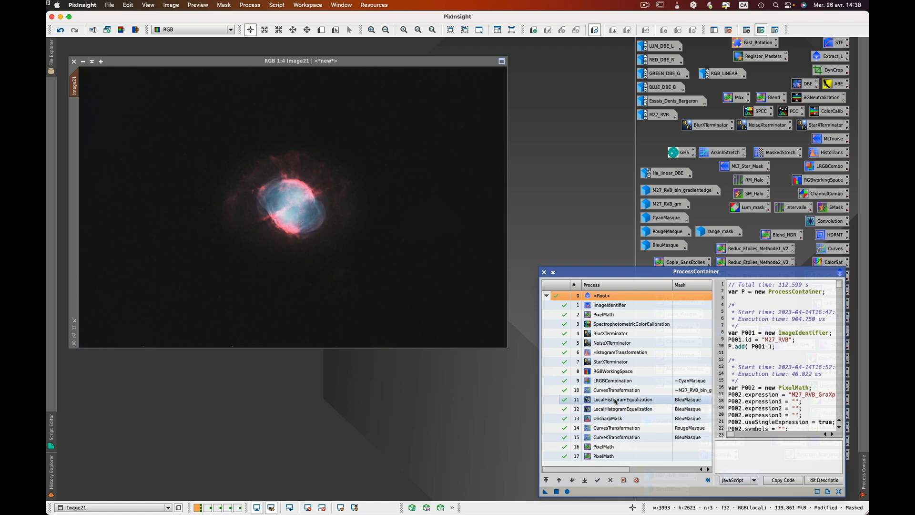
double_click(615, 400)
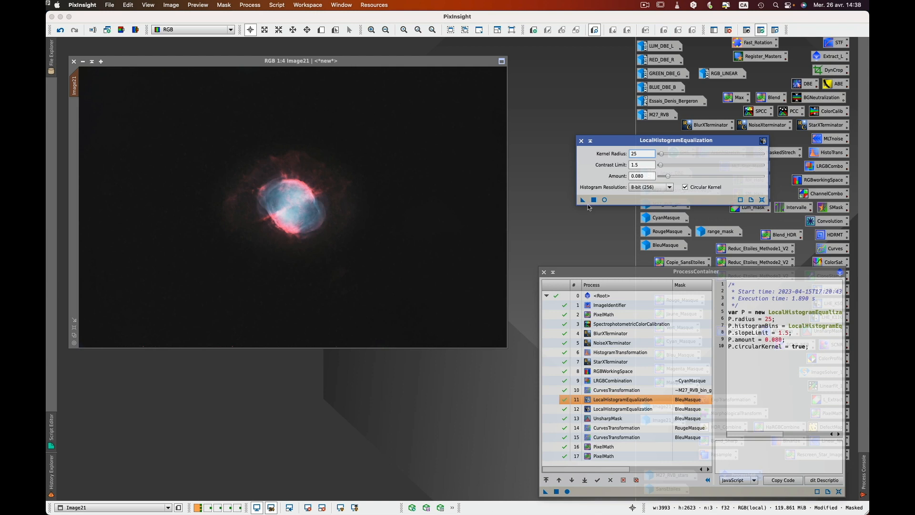
left_click_drag(582, 200, 388, 216)
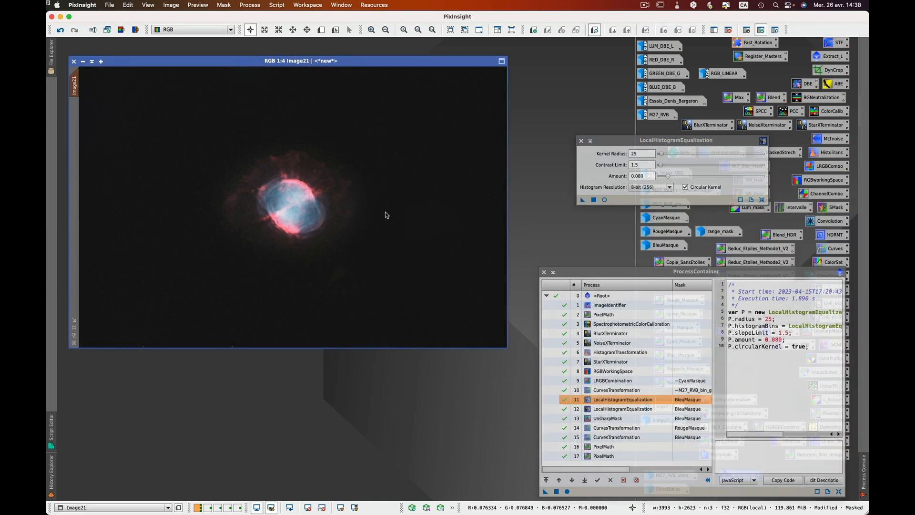
Step: Load the history's second LocalHistogramEqualization (kernel radius 110, contrast limit 1.5, amount 0.240), apply it to Image21, and close the process
double_click(609, 410)
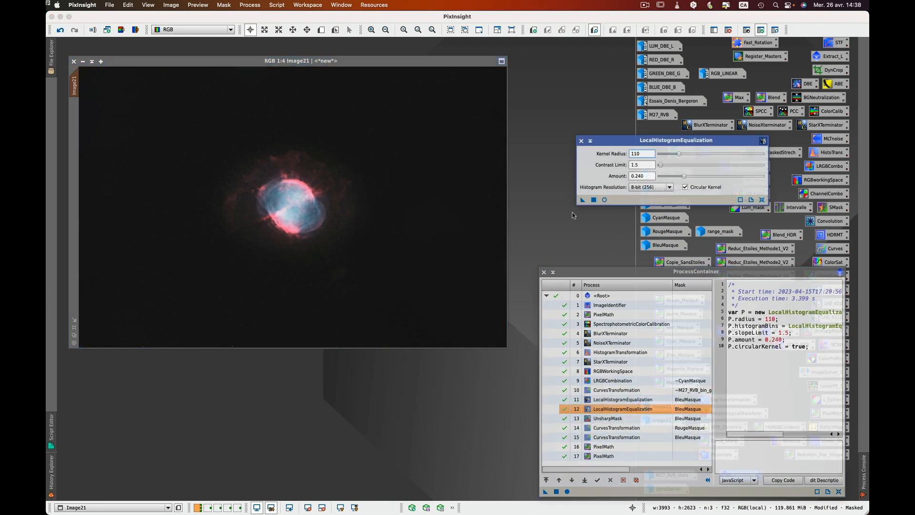
left_click_drag(368, 198, 327, 221)
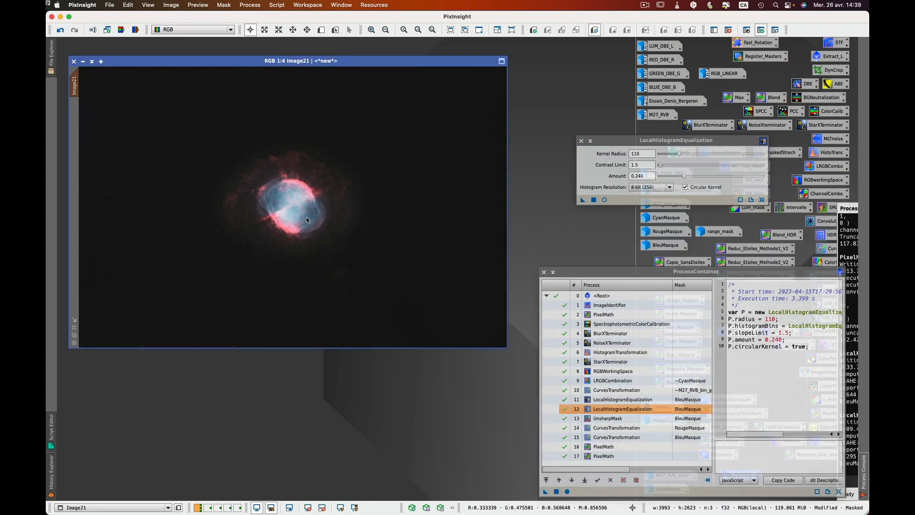
left_click(581, 142)
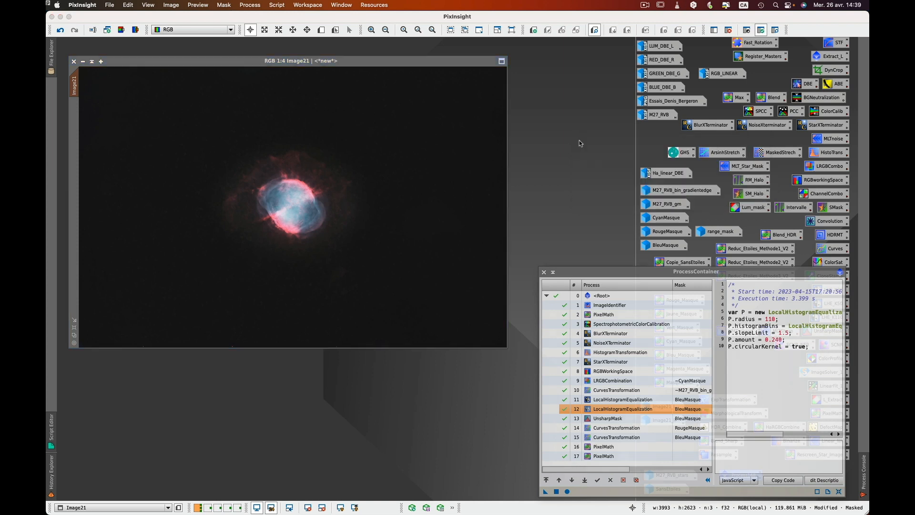
Step: Load UnsharpMask from the history (StdDev 6.10, amount 0.80, Lightness target, deringing on), apply it to Image21, and close the process
left_click(614, 421)
double_click(614, 422)
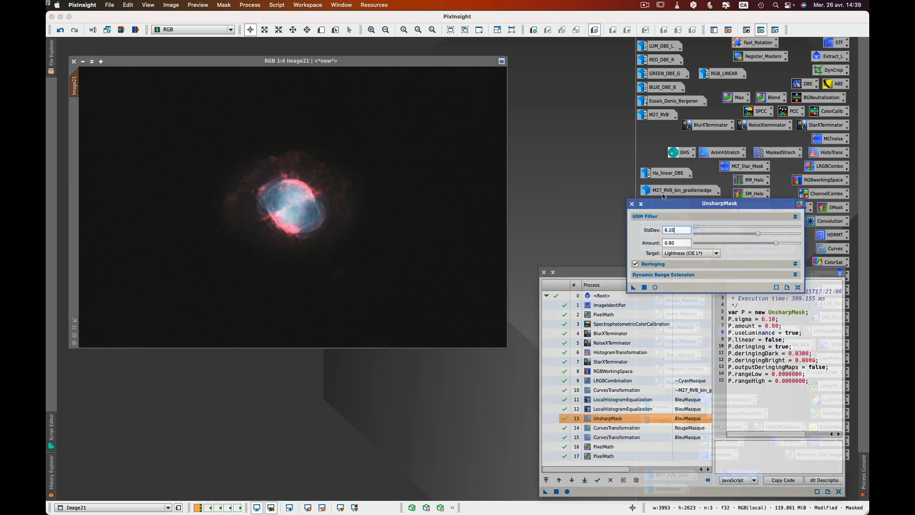
left_click_drag(662, 203, 574, 118)
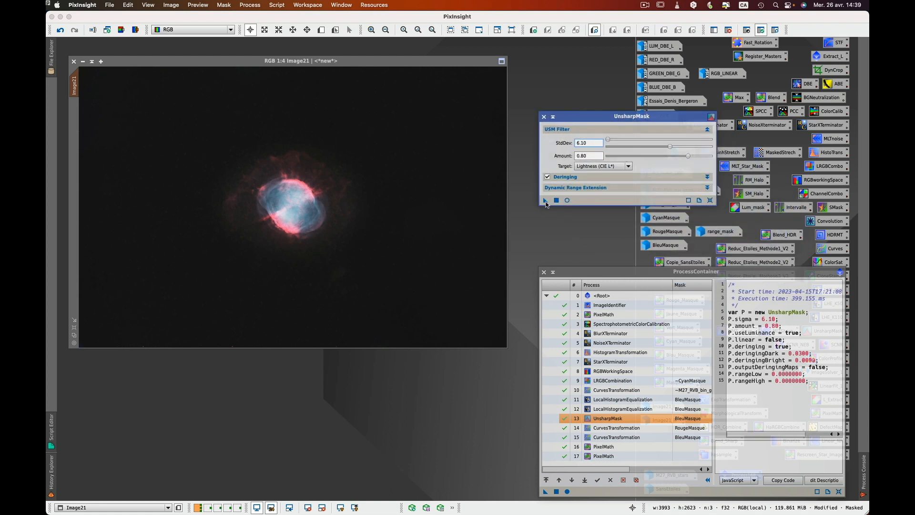
scroll(293, 215, "up", 1)
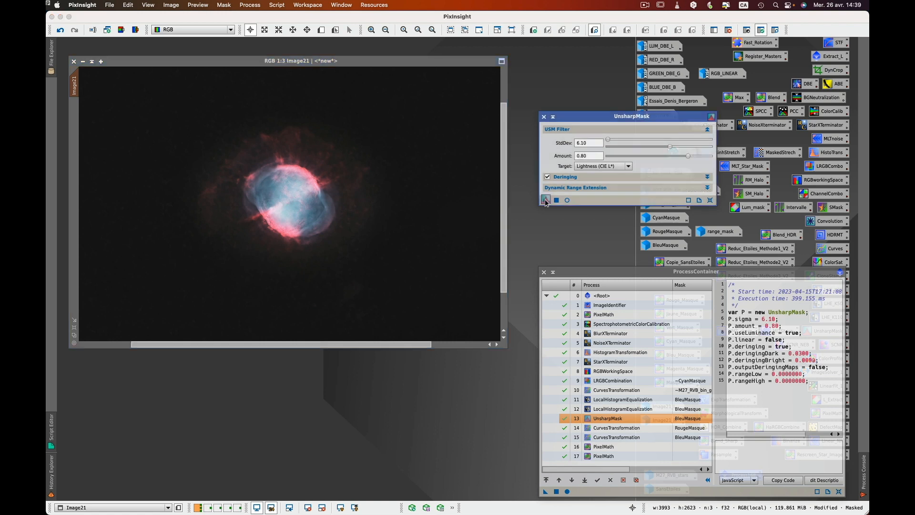
left_click_drag(545, 204, 352, 217)
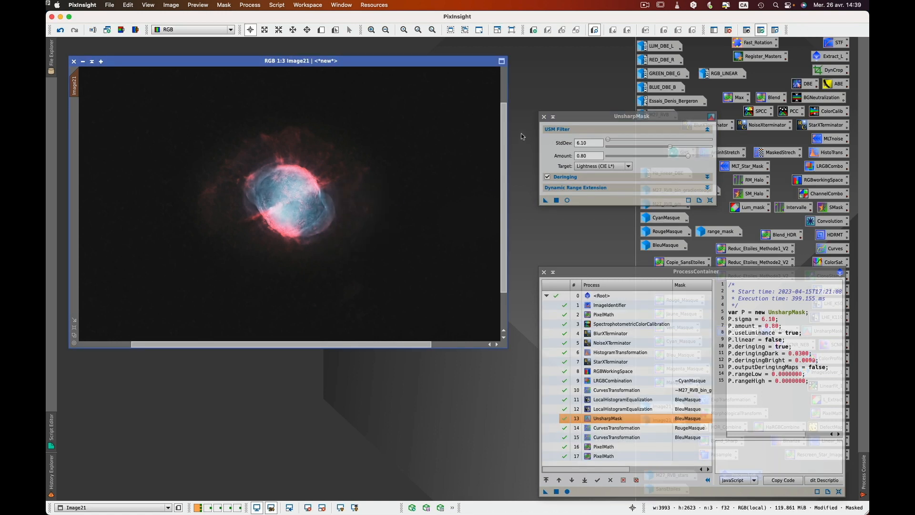
left_click(544, 117)
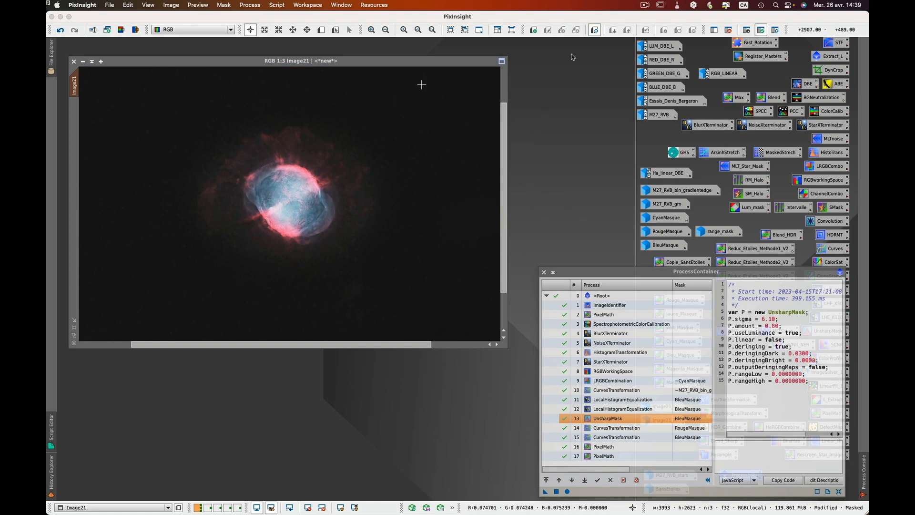
Step: Replace Image21's current mask with RougeMasque, closing the accidental mask clone, and minimize RougeMasque
left_click(729, 31)
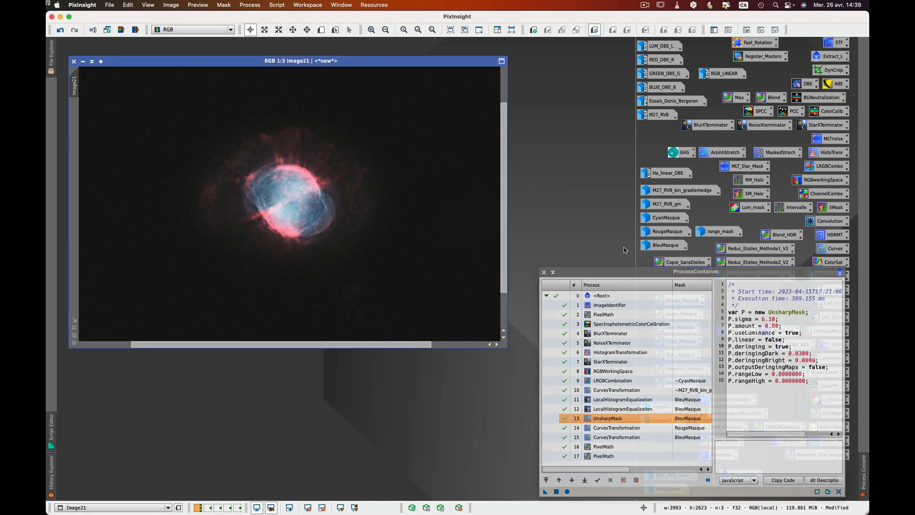
double_click(663, 229)
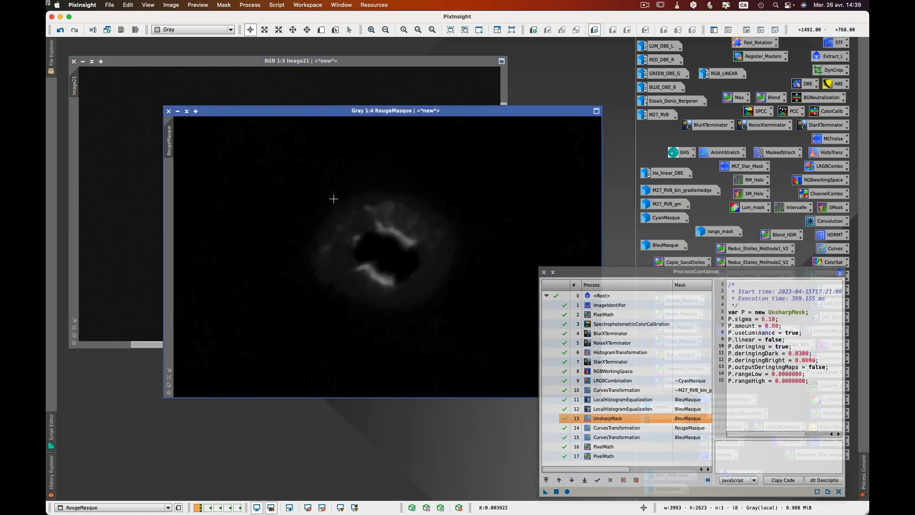
left_click_drag(170, 136, 81, 126)
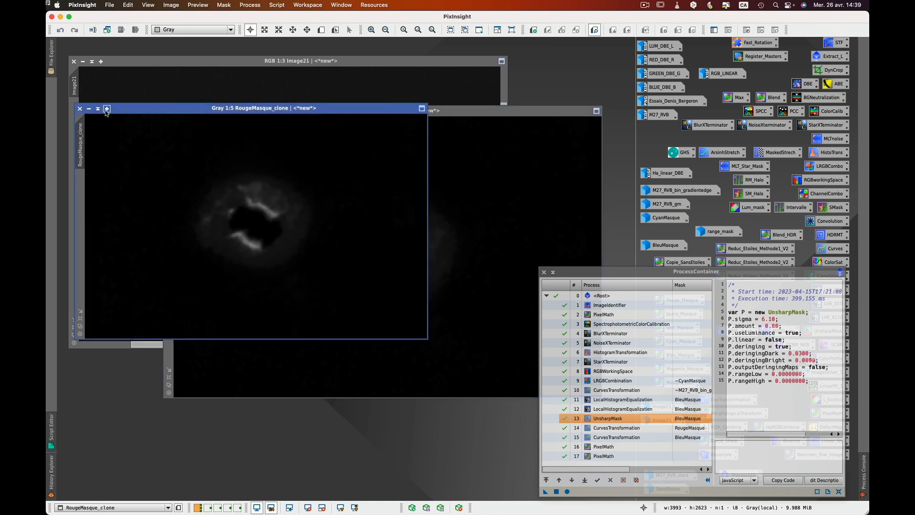
left_click(81, 108)
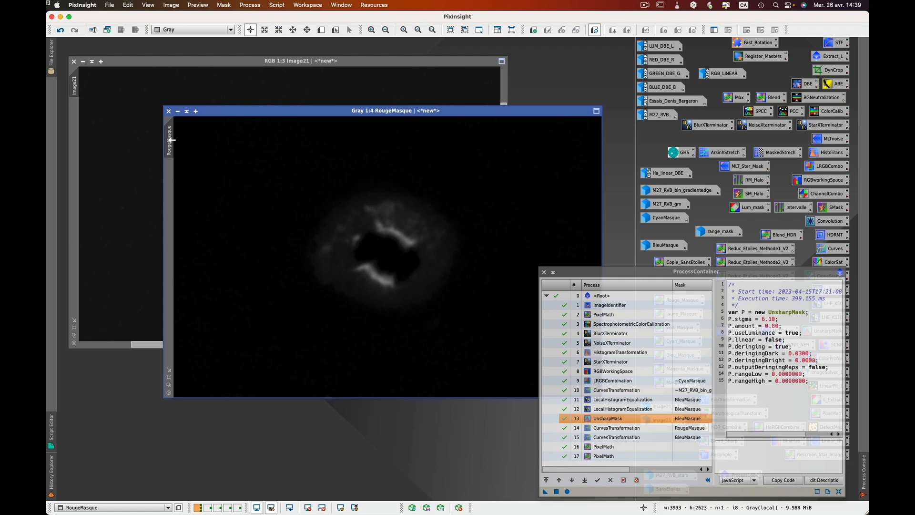
left_click_drag(171, 142, 73, 114)
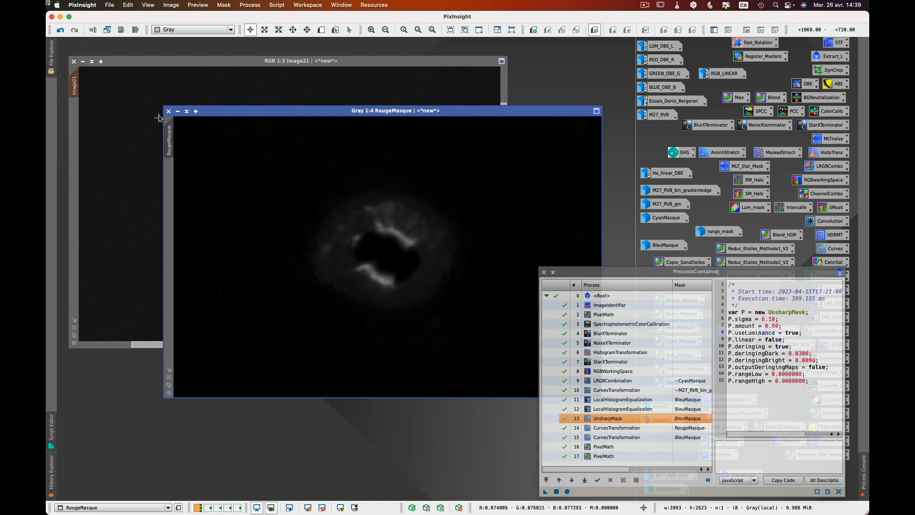
left_click(179, 111)
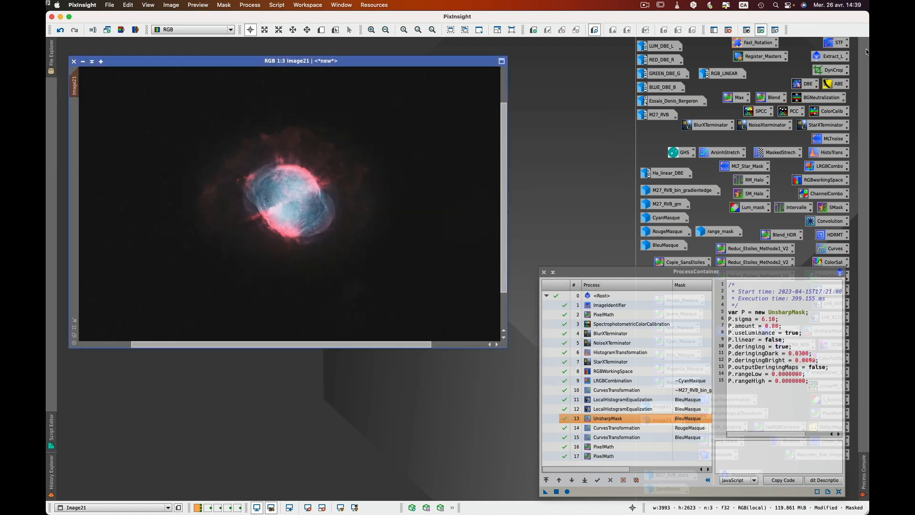
Step: Inspect the RougeMasque overlay on Image21 in both normal and inverted form, then restore its polarity and hide the overlay
left_click(776, 30)
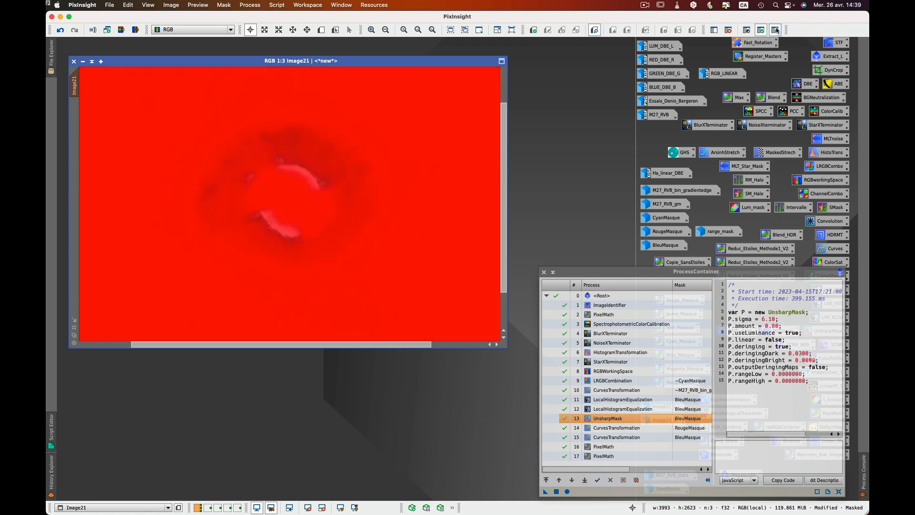
left_click(748, 30)
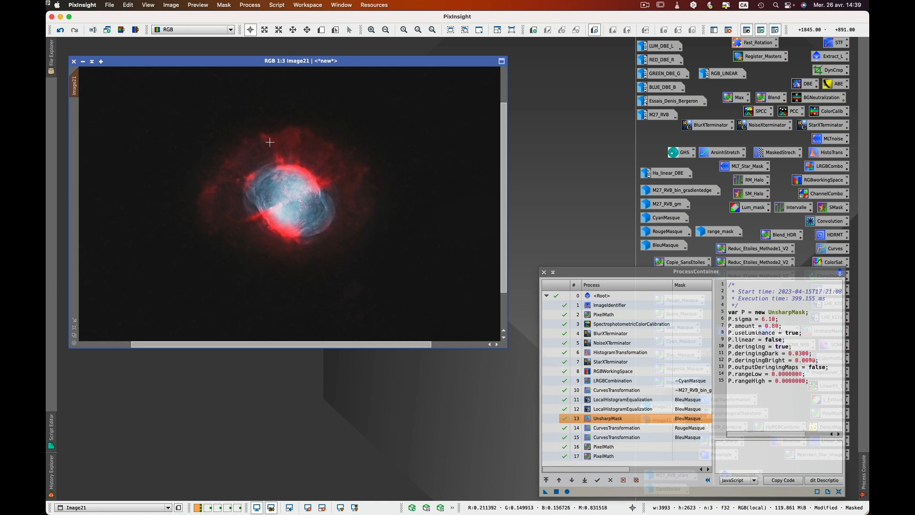
left_click(746, 31)
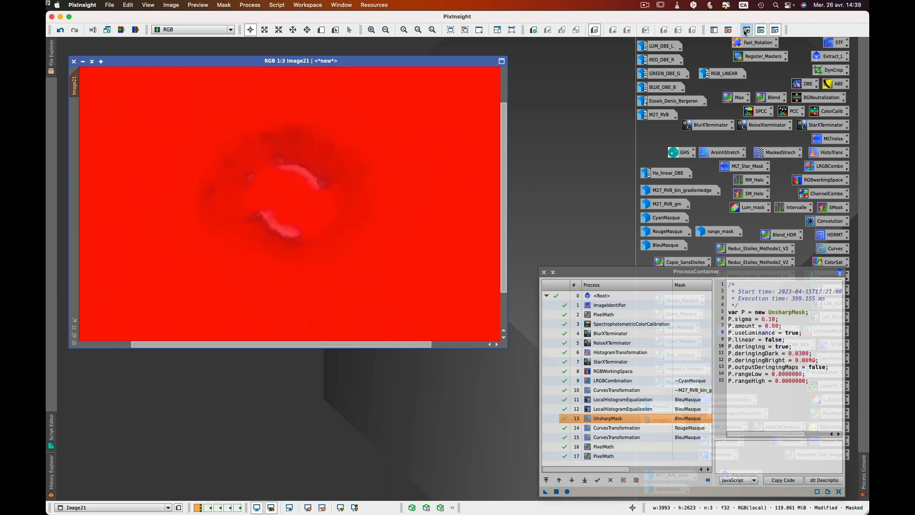
left_click(775, 30)
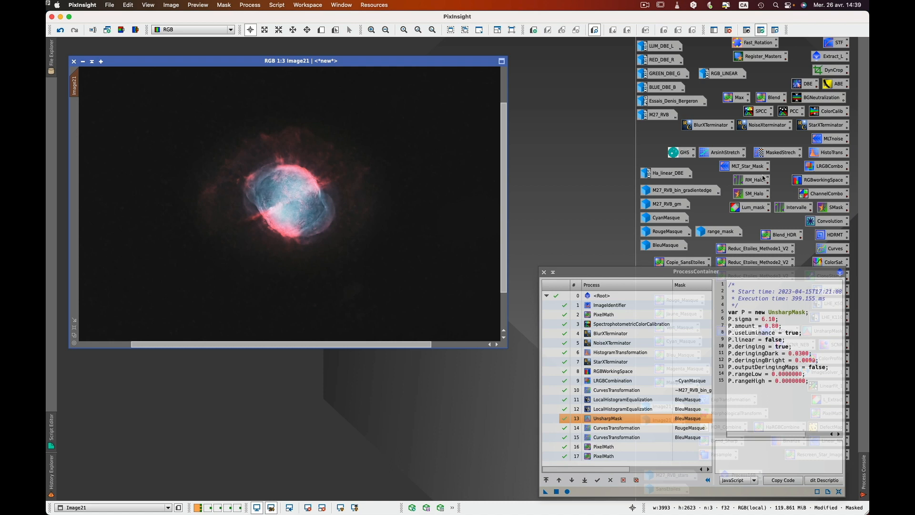
Step: Close the process container, open CurvesTransformation with a real-time preview, and set the saturation curve point to input 0.13158, output 0.24219
left_click(545, 272)
double_click(842, 252)
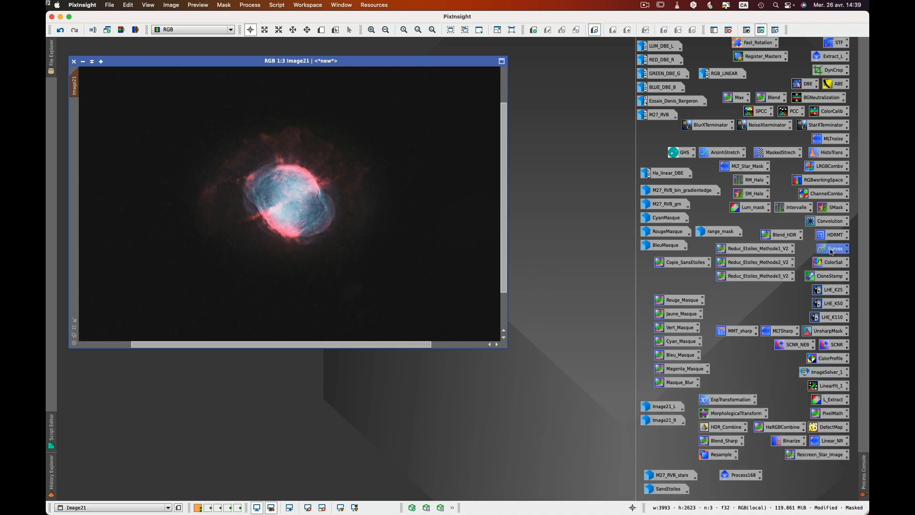
left_click(754, 327)
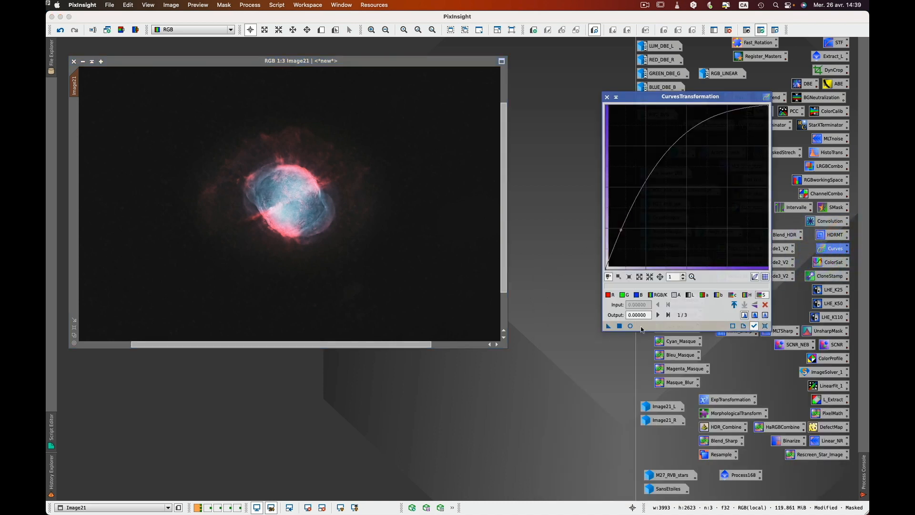
left_click(631, 327)
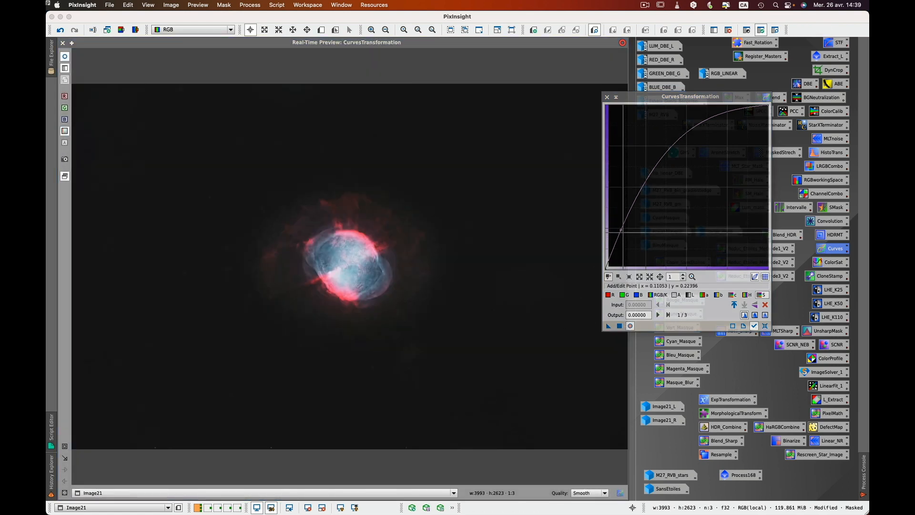
left_click(623, 230)
left_click_drag(623, 230, 626, 230)
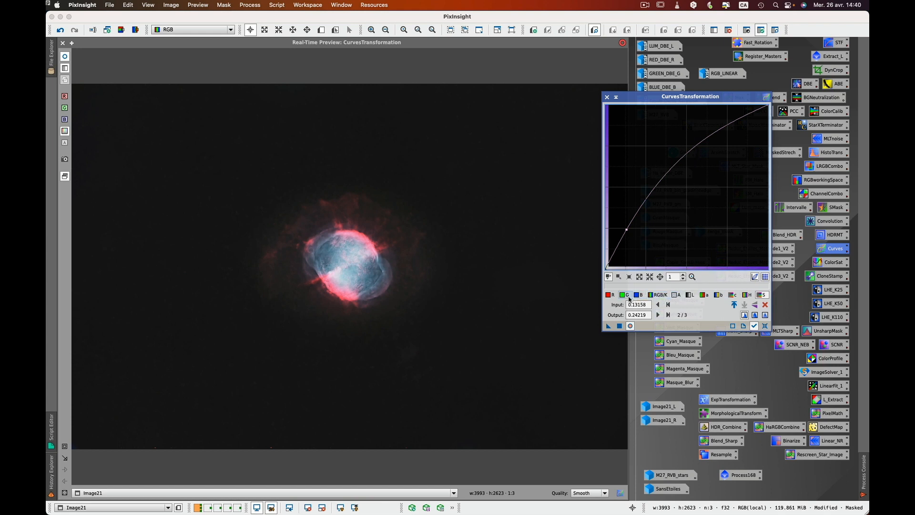
Step: Raise the red channel curve's midtones and add a CIE c* curve point at input 0.17105, output 0.24479
left_click(613, 295)
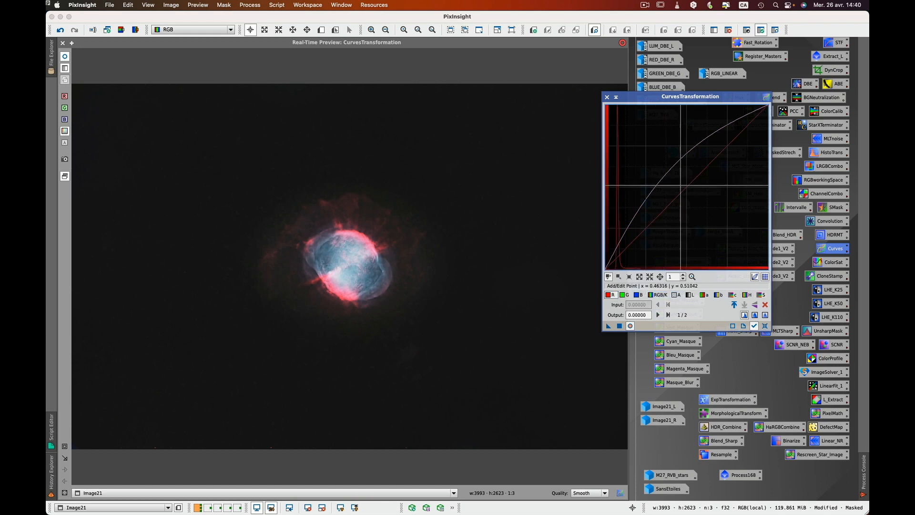
left_click(684, 189)
left_click_drag(684, 188, 653, 181)
left_click(733, 296)
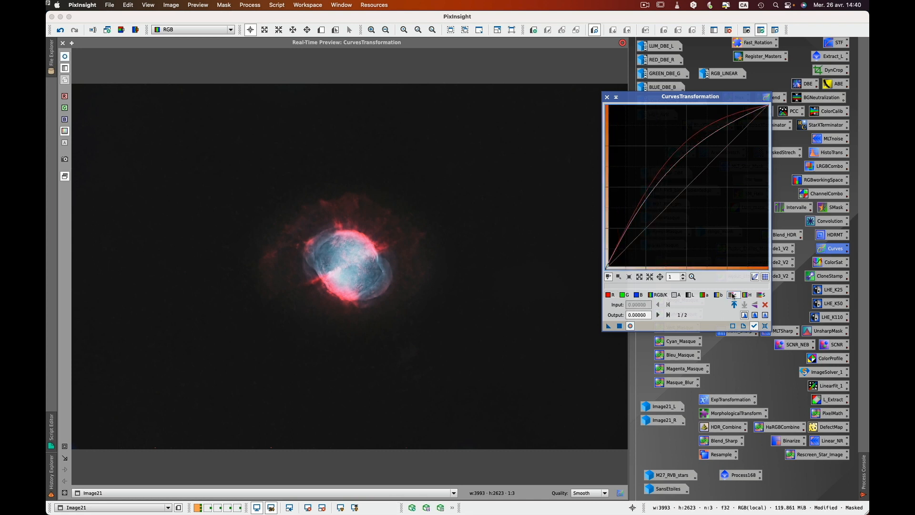
left_click_drag(647, 229, 634, 229)
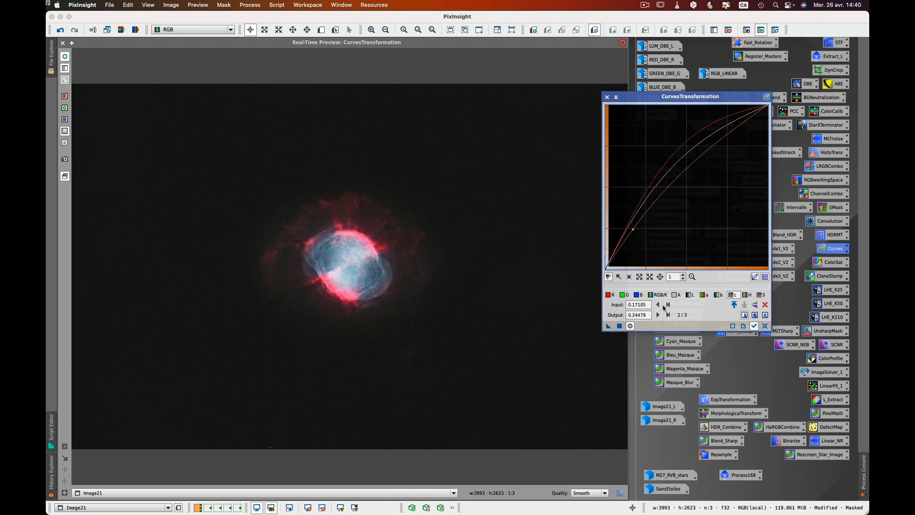
Step: Anchor the RGB/K curve at input 0.48158, output 0.50521, and lower its darker tones at input 0.25526 to output 0.21354
left_click(662, 296)
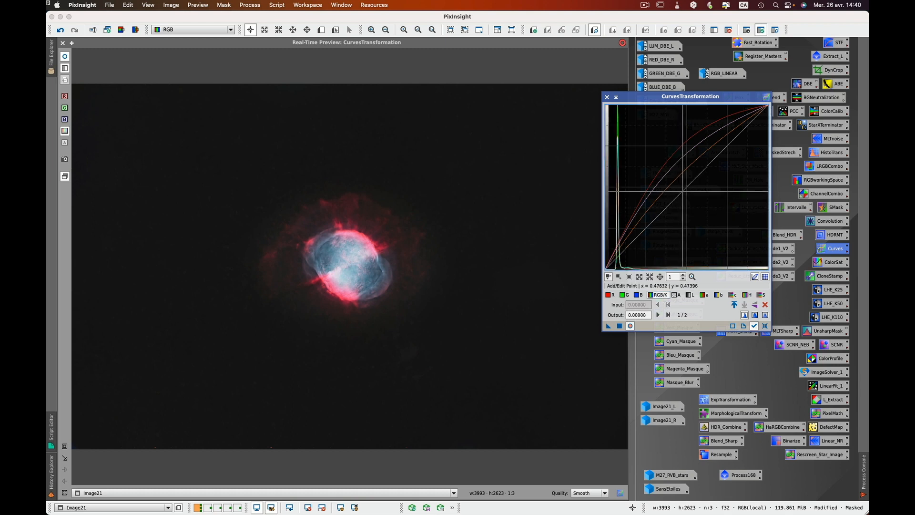
left_click(684, 187)
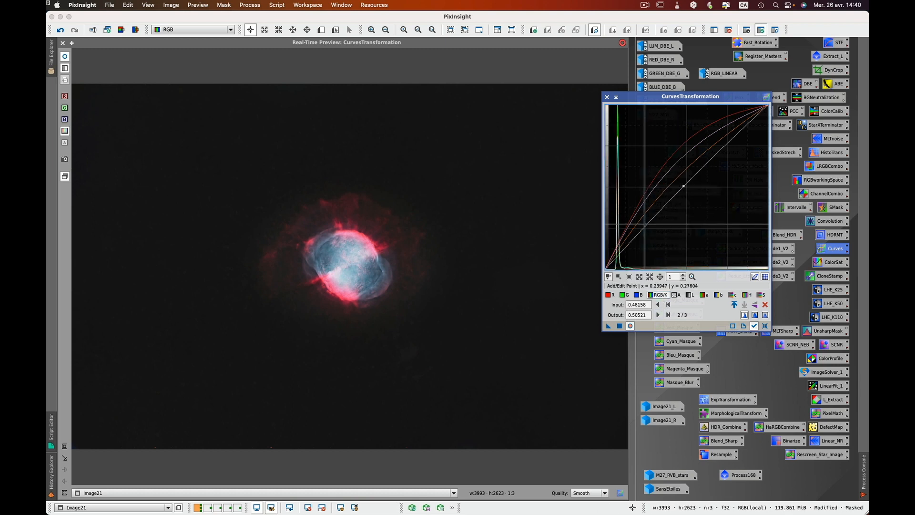
left_click(647, 230)
left_click_drag(647, 231, 647, 233)
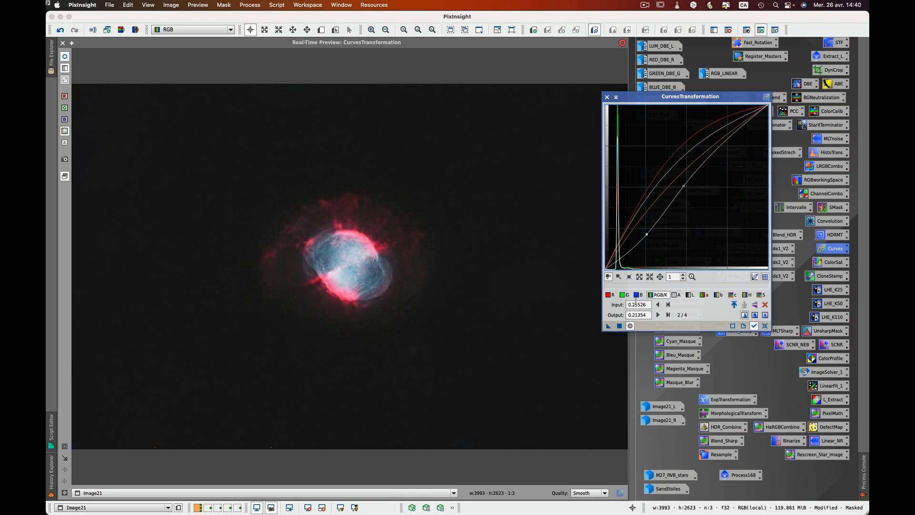
left_click(631, 326)
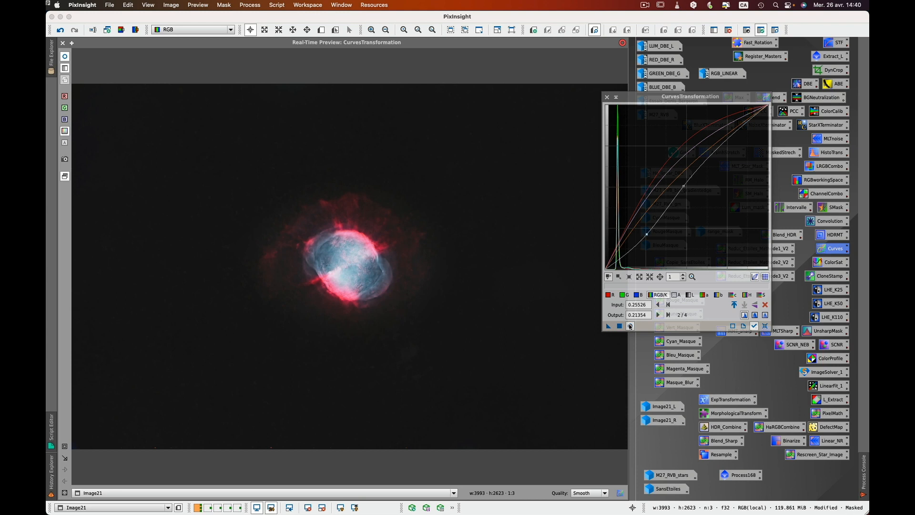
Step: Soften the CIE c* curve by moving its point to input 0.21579, output 0.25260, deleting the accidental extra point
left_click(737, 294)
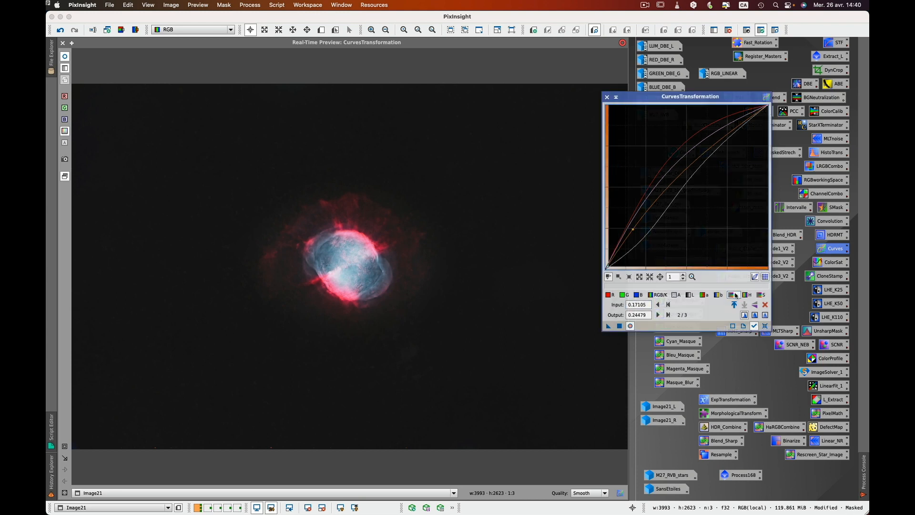
left_click(635, 229)
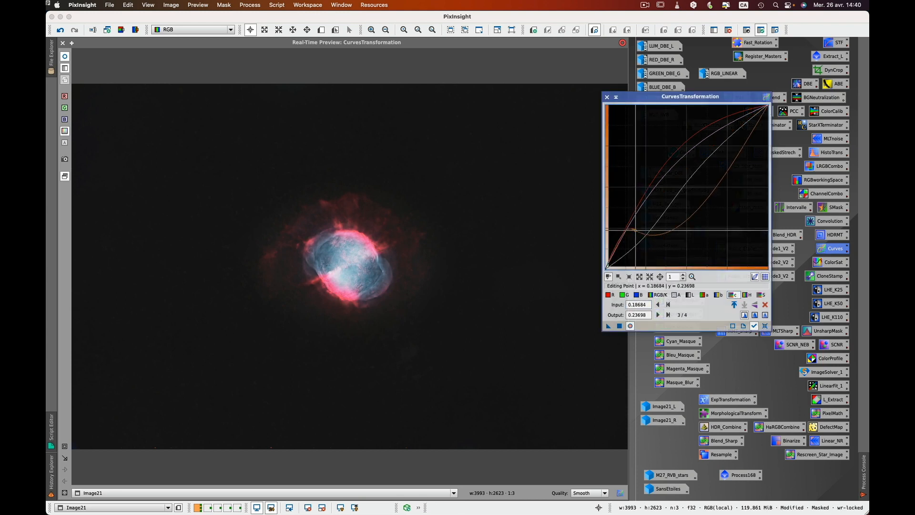
left_click(629, 277)
left_click(635, 230)
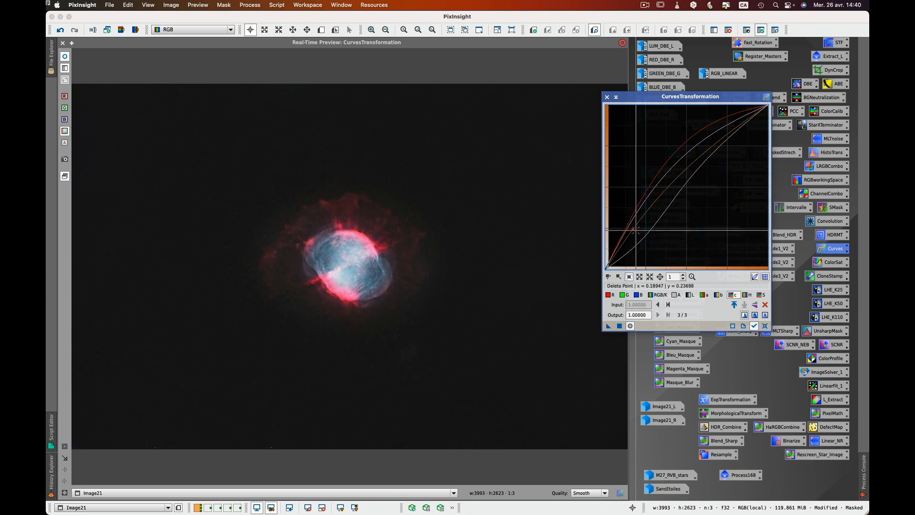
left_click(609, 278)
left_click(634, 230)
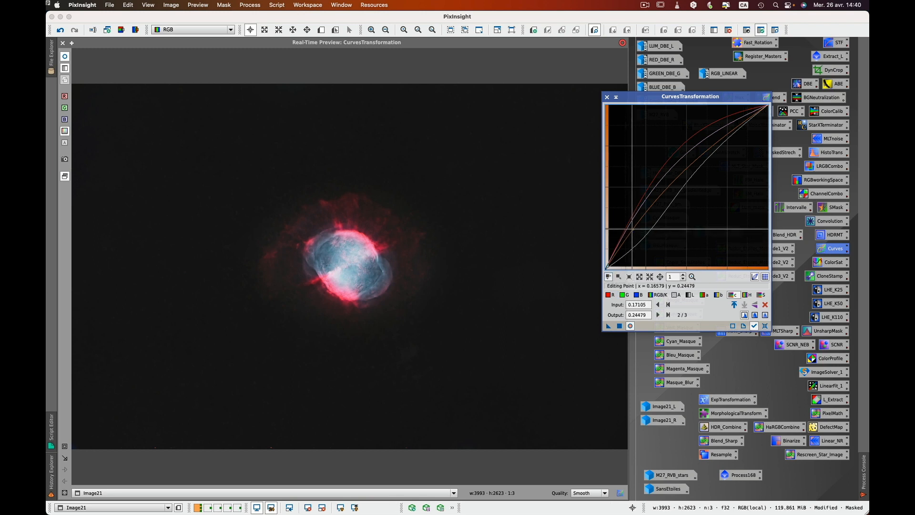
left_click_drag(634, 229, 641, 228)
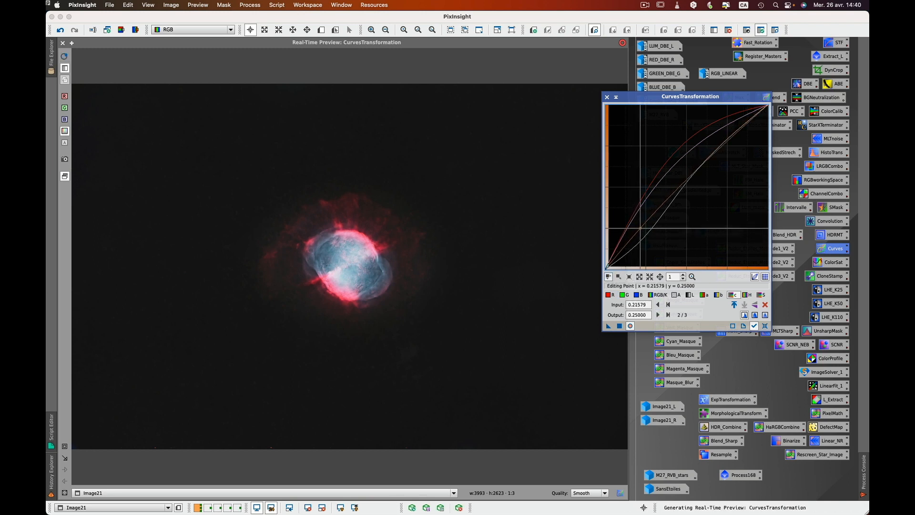
Step: Apply the curves adjustment to Image21, then close CurvesTransformation and the real-time preview
left_click(619, 327)
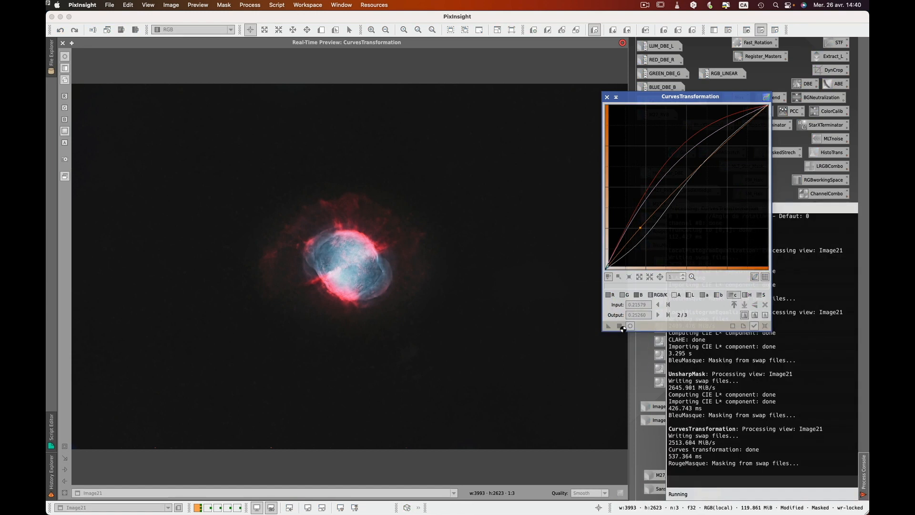
left_click(607, 98)
left_click(63, 43)
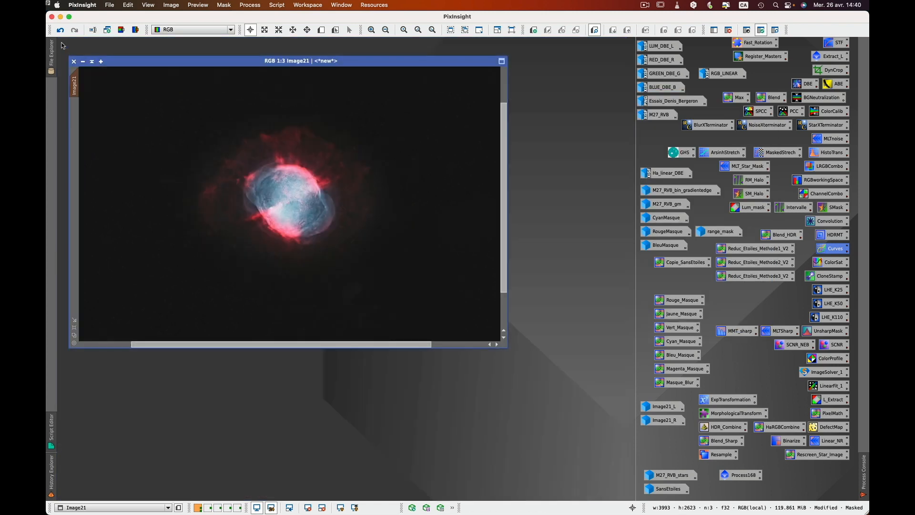
Step: Remove RougeMasque from Image21, restore BleuMasque, apply it as the new mask, and minimize it
left_click(729, 32)
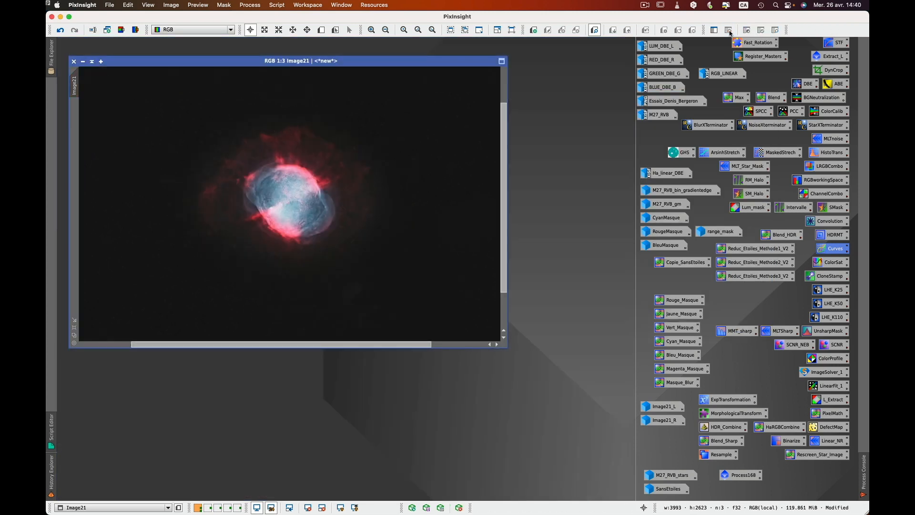
double_click(655, 247)
left_click_drag(134, 158, 74, 88)
left_click(140, 125)
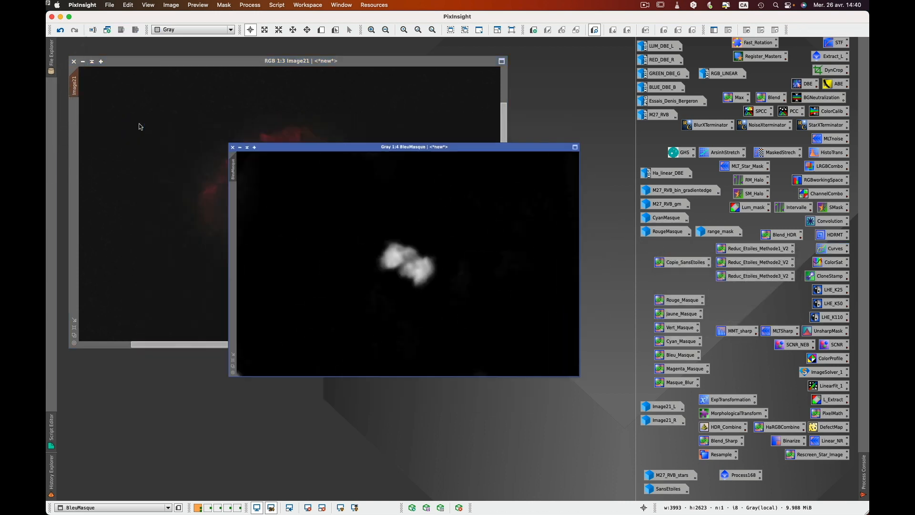
Step: Check which nebula areas BleuMasque protects on Image21, in normal and inverted form, then restore its polarity and hide the overlay
left_click(776, 30)
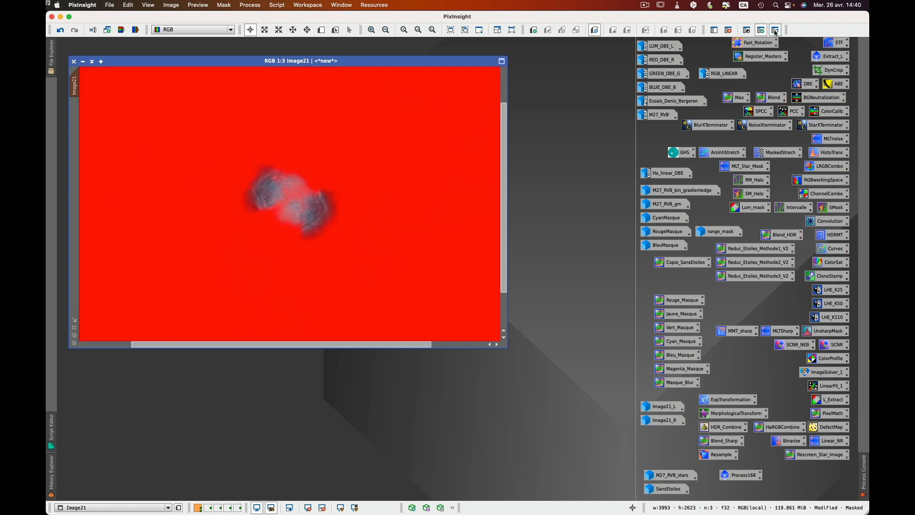
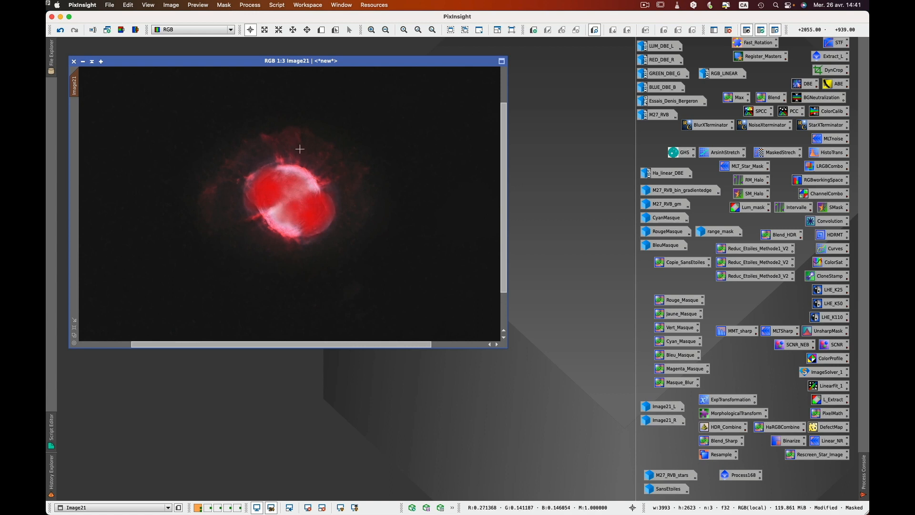
left_click(747, 30)
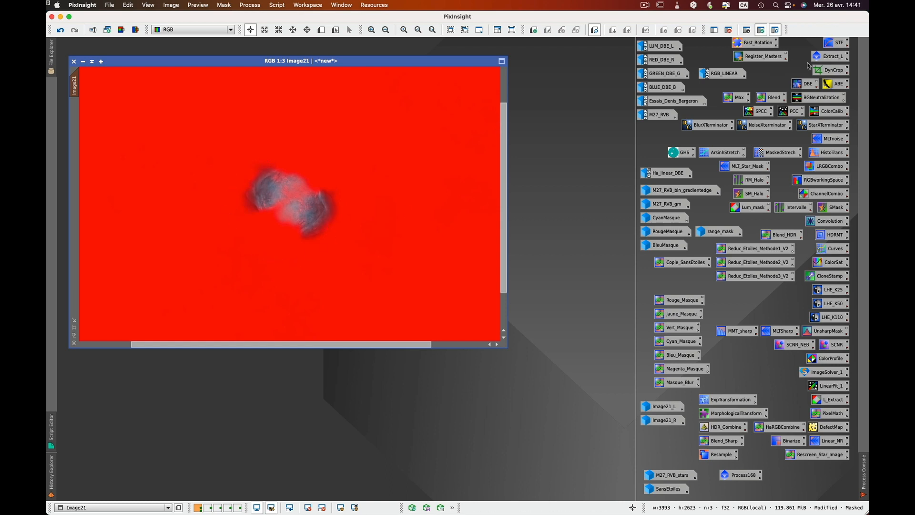
left_click(773, 30)
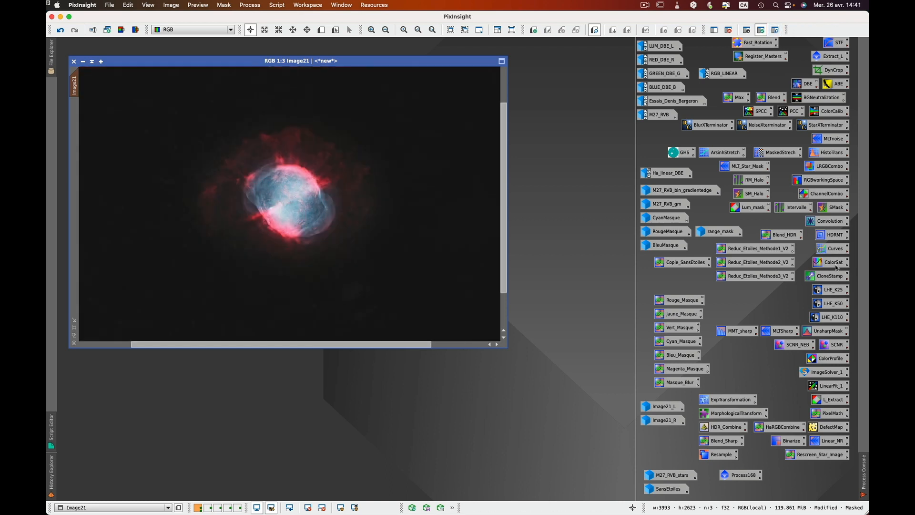
Step: Open CurvesTransformation with a real-time preview of Image21 and lift the saturation curve at input 0.17368, output 0.24740
double_click(835, 249)
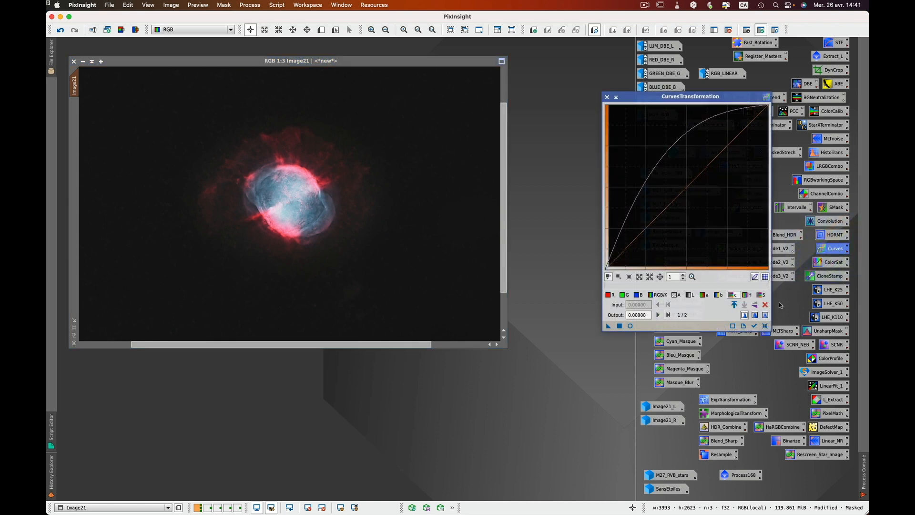
left_click(631, 326)
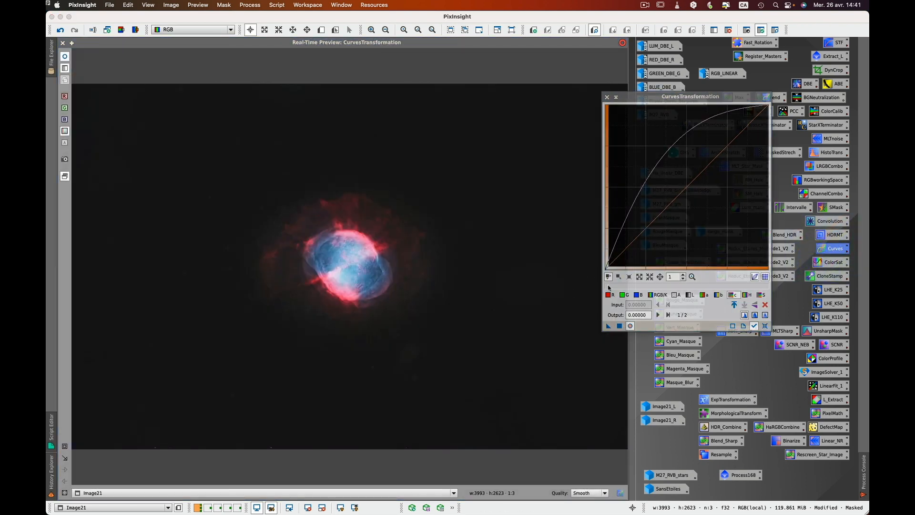
left_click(636, 295)
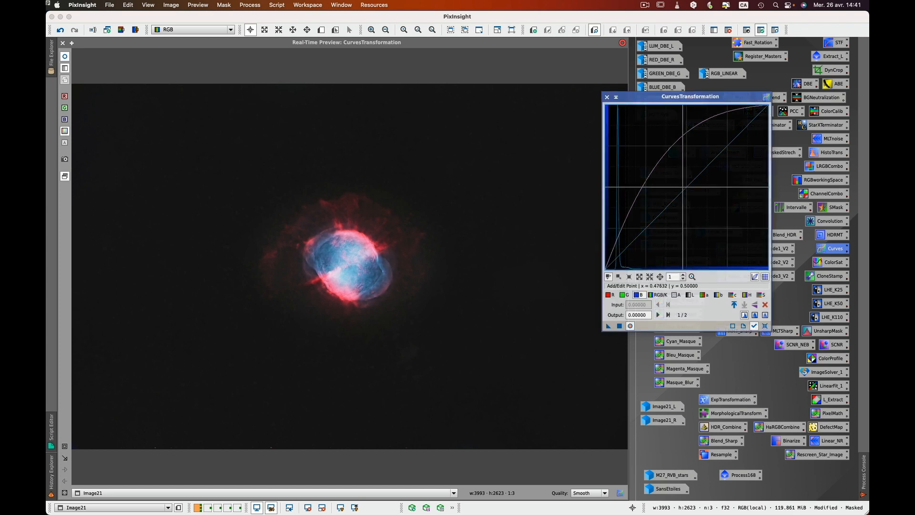
left_click(761, 295)
left_click_drag(621, 230, 634, 229)
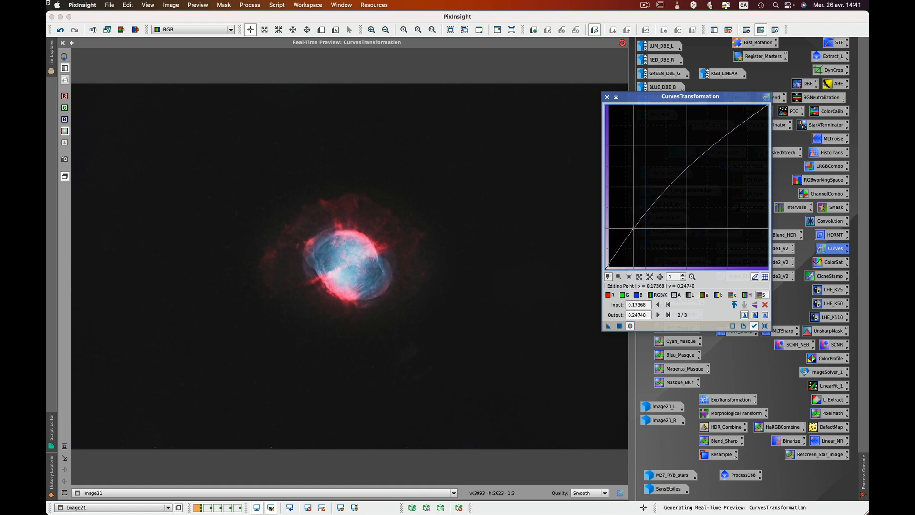
Step: Raise the blue curve at input 0.46316 to output 0.54427 and the green curve at input 0.44737 to output 0.54167
left_click(638, 295)
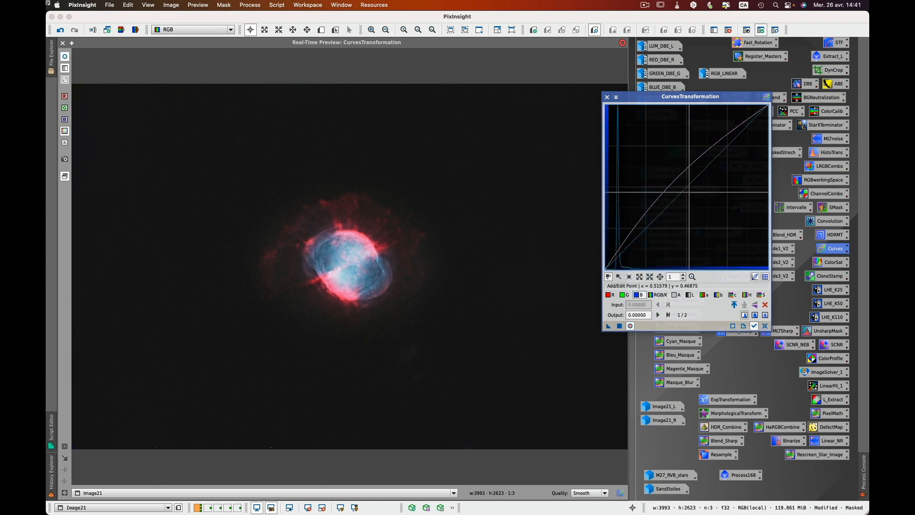
left_click_drag(688, 187, 681, 180)
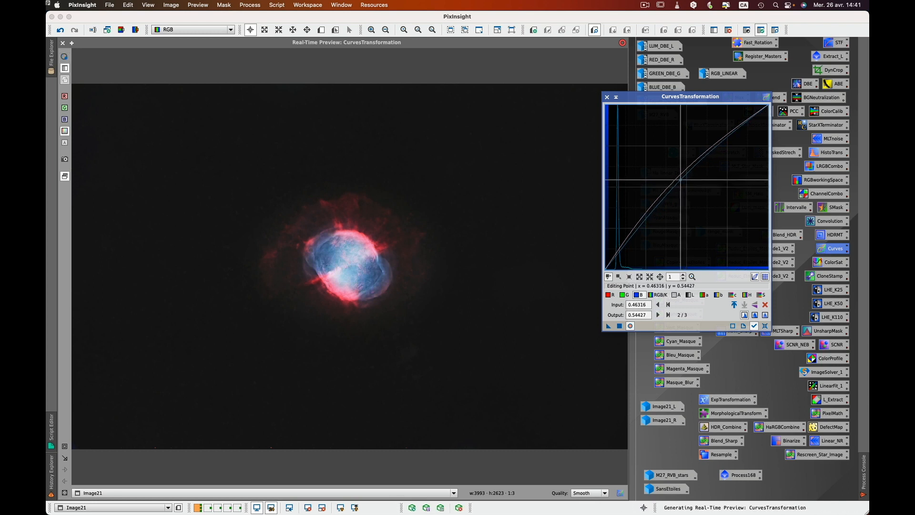
left_click(623, 295)
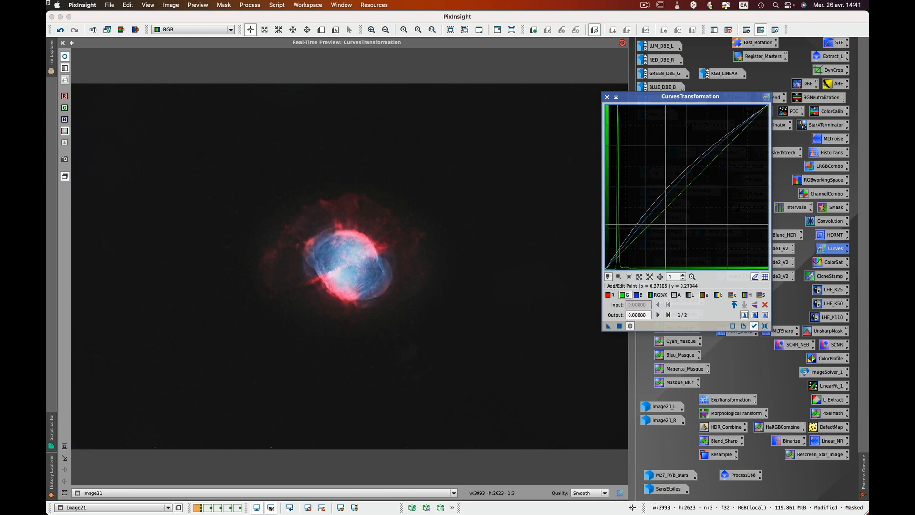
left_click_drag(685, 190, 678, 180)
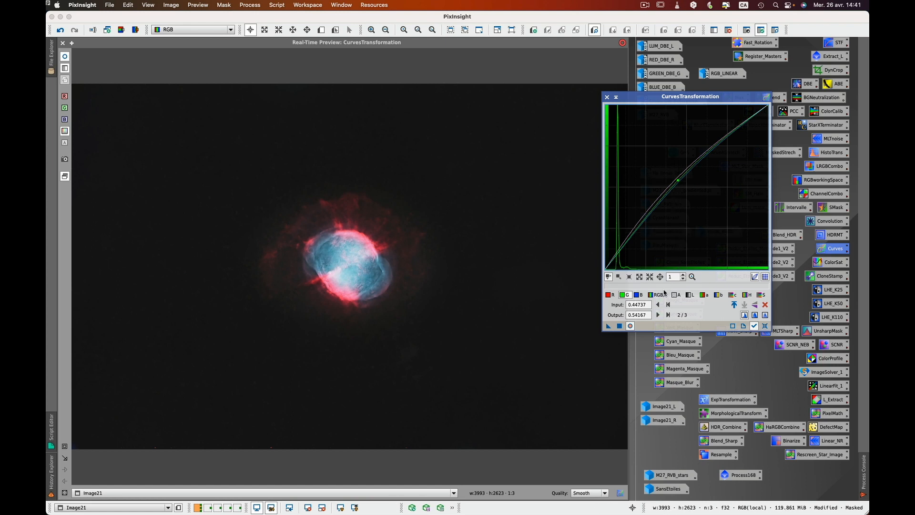
Step: Darken the RGB/K curve slightly with points at input 0.26842, output 0.22135 and input 0.50789, output 0.48698
left_click(664, 296)
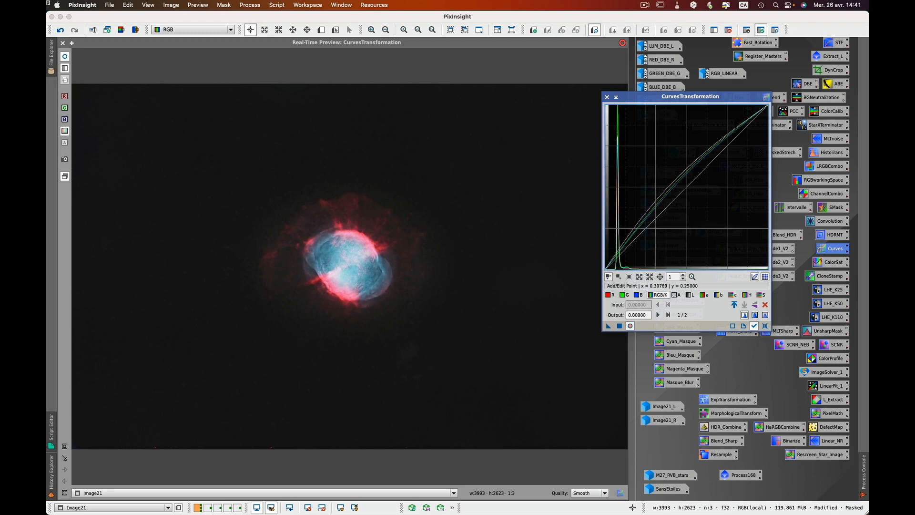
left_click(645, 229)
left_click_drag(646, 228, 648, 232)
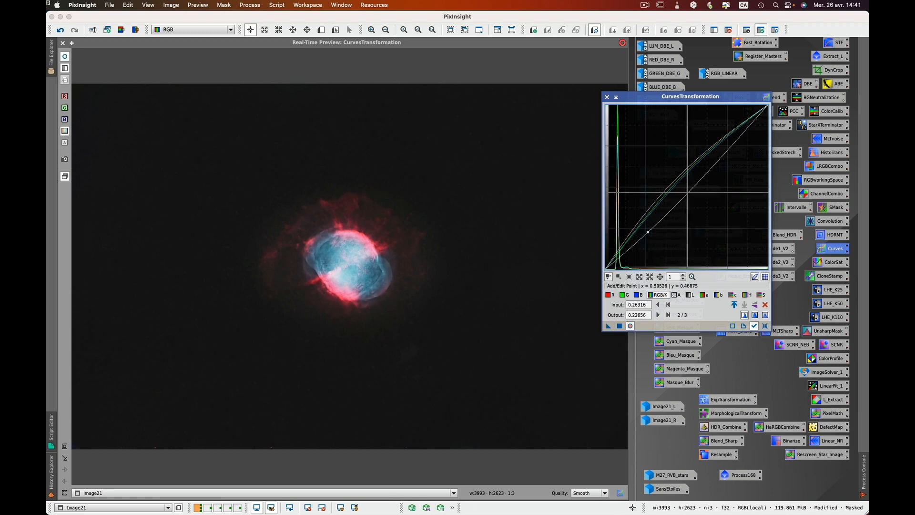
left_click(688, 189)
left_click_drag(688, 190, 688, 189)
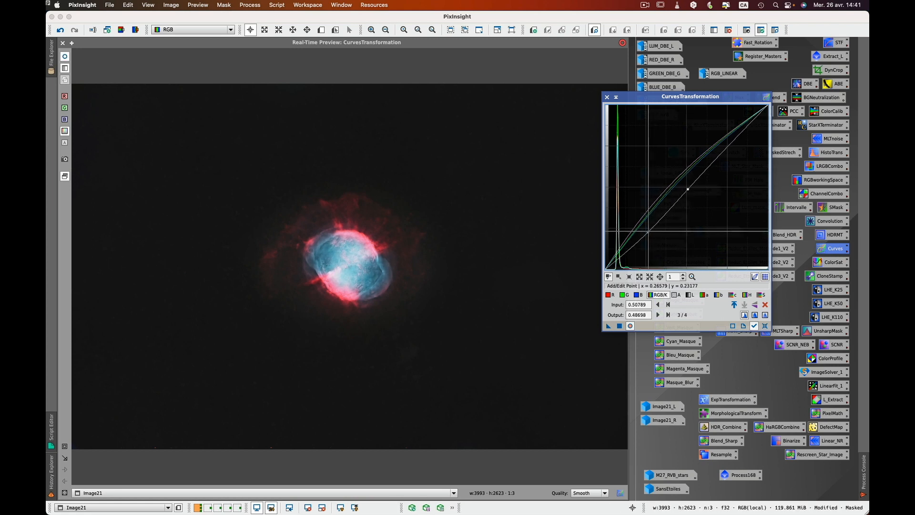
left_click_drag(648, 232, 649, 233)
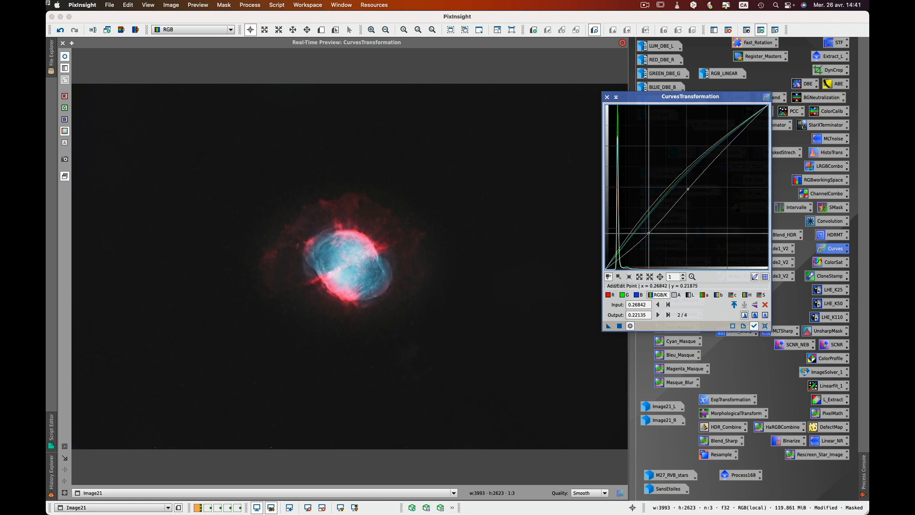
Step: Apply the curves to Image21, close CurvesTransformation and the real-time preview, and remove the BleuMasque mask
left_click(618, 328)
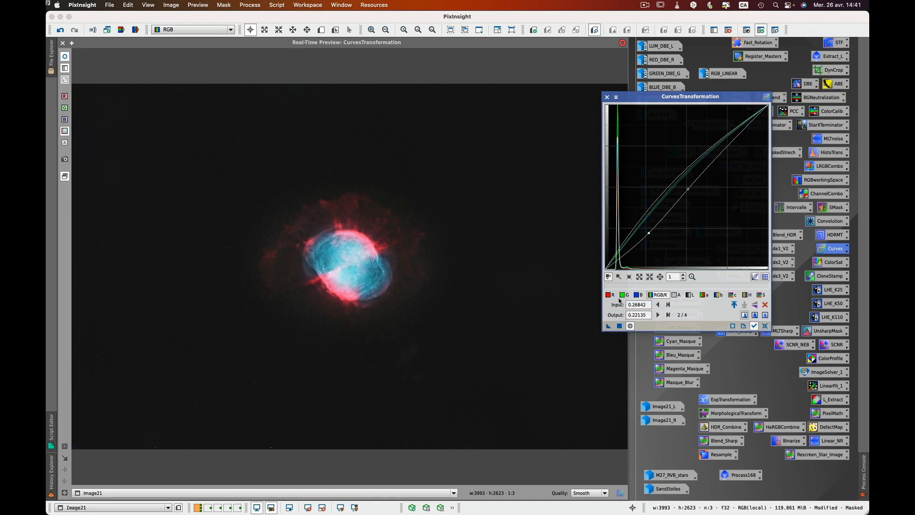
left_click(608, 98)
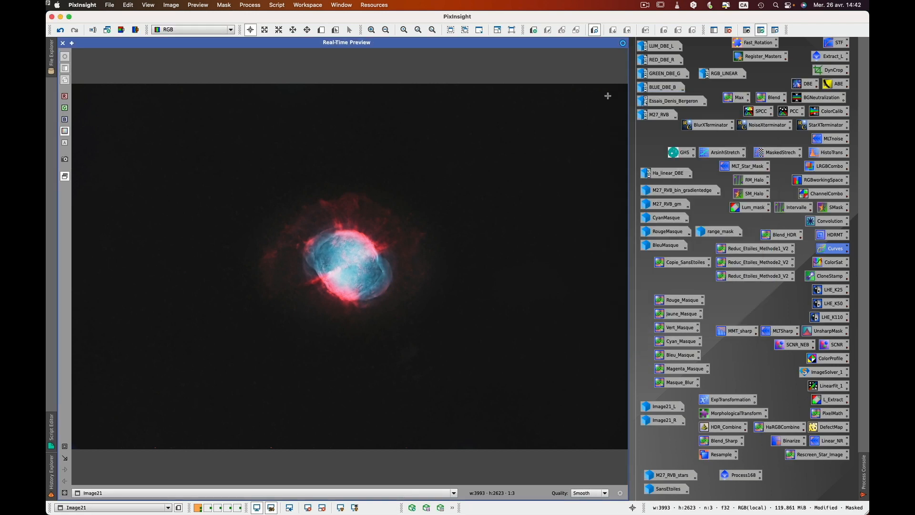
left_click(62, 43)
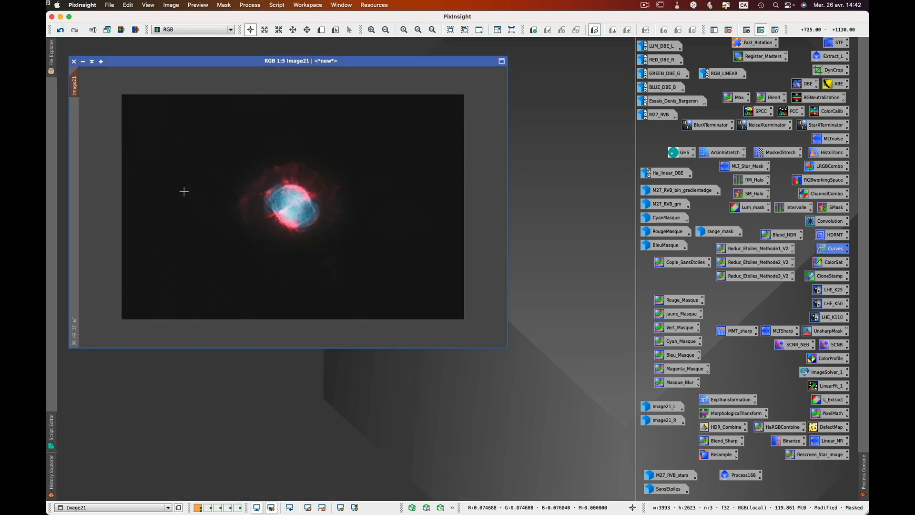
left_click(728, 30)
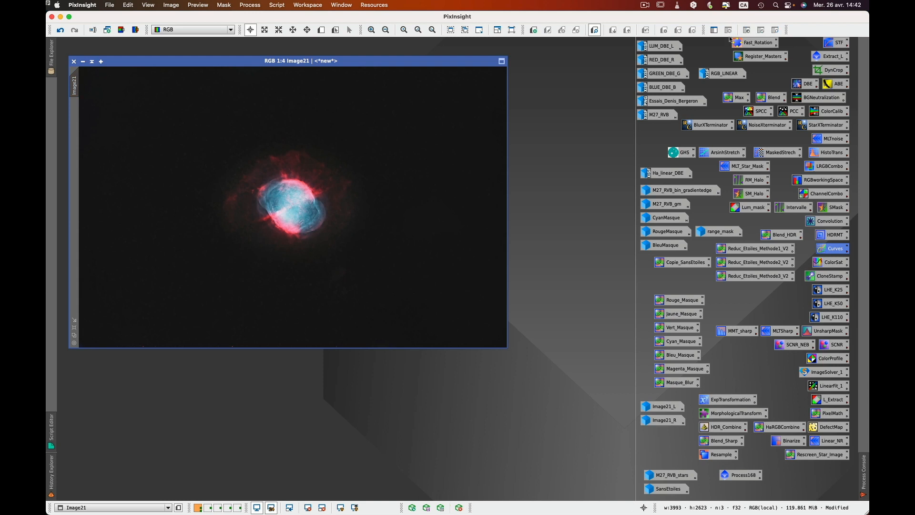
Step: Check PixelMath entry 16 in the saved Process168 processing history, then close the container
double_click(748, 479)
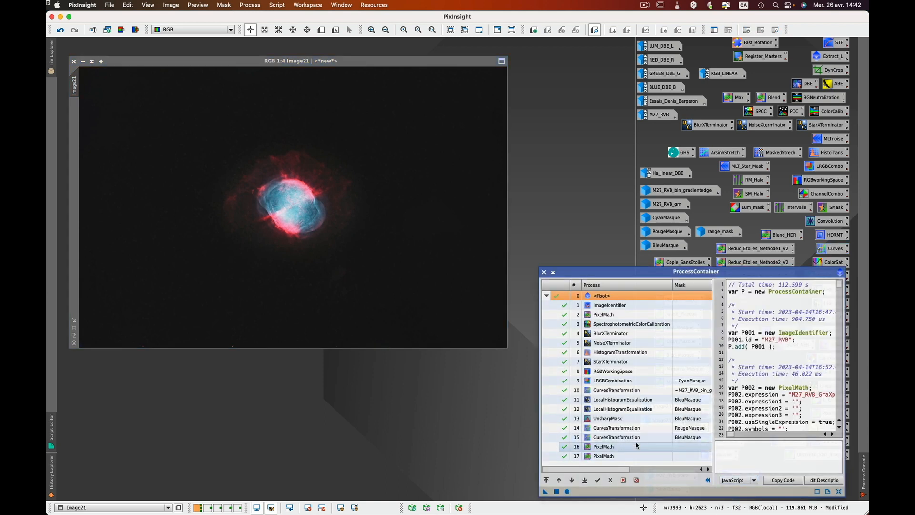
left_click(637, 446)
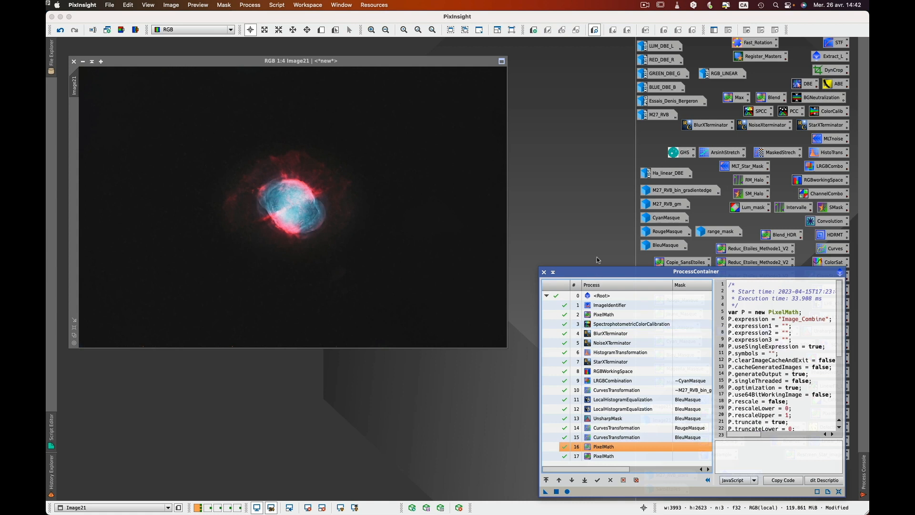
left_click(586, 247)
left_click(543, 272)
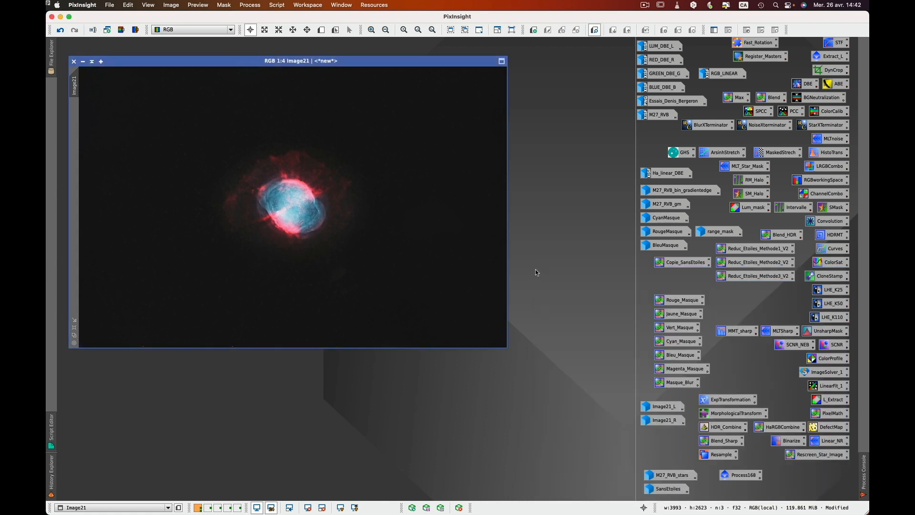
Step: Launch the MoP script for combining two images and set Image21 as the first image
left_click(284, 7)
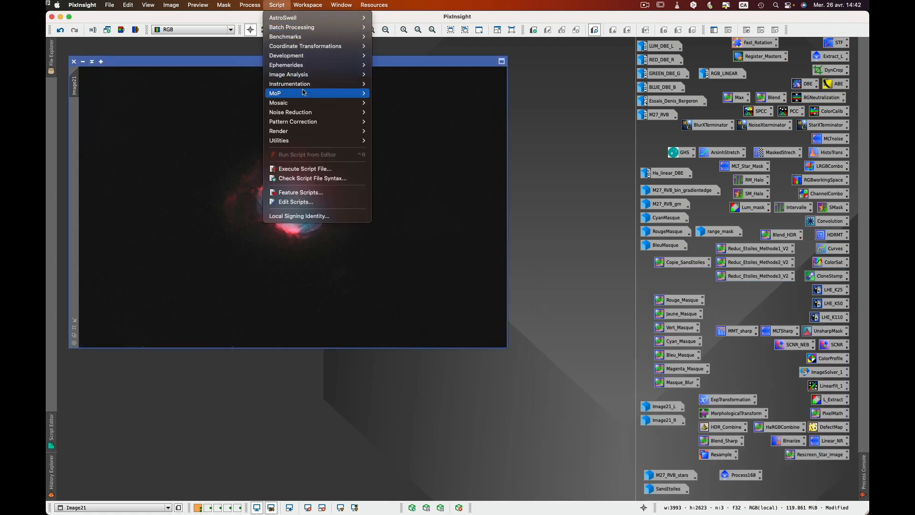
mouse_move(303, 93)
left_click(406, 94)
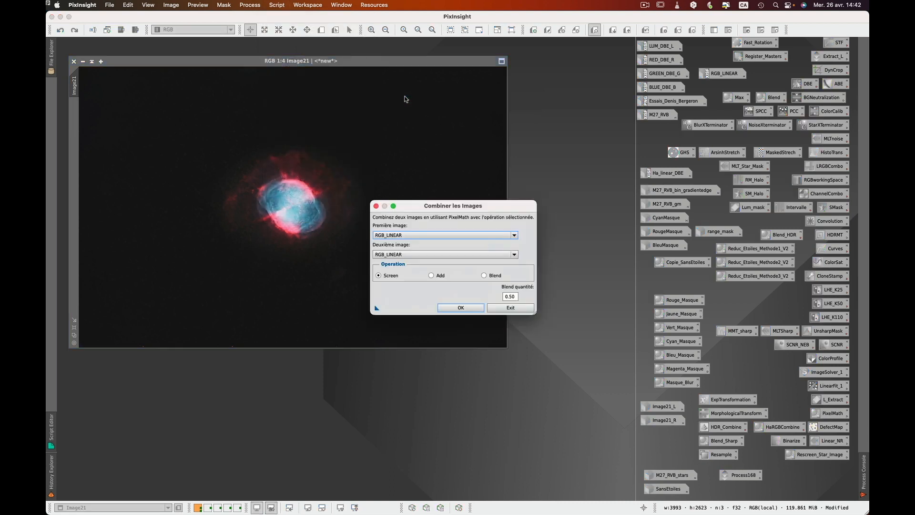
left_click(414, 236)
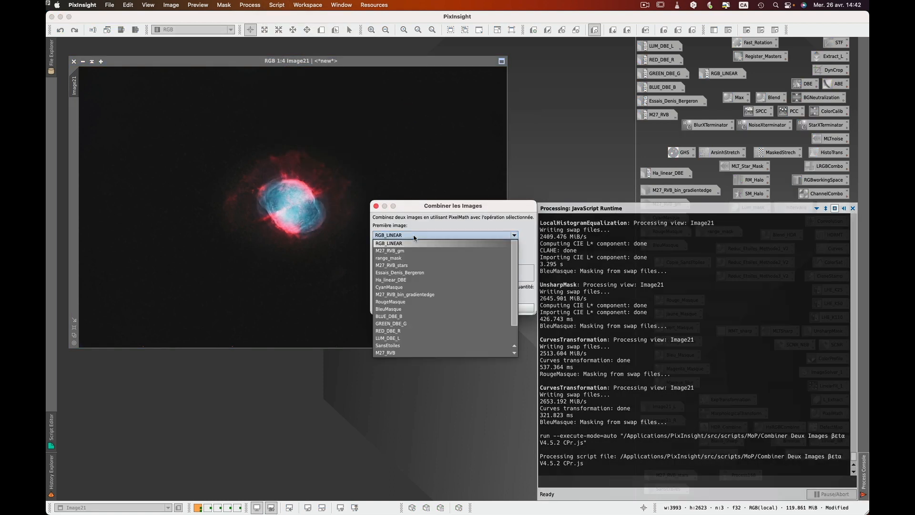
scroll(431, 294, "down", 1)
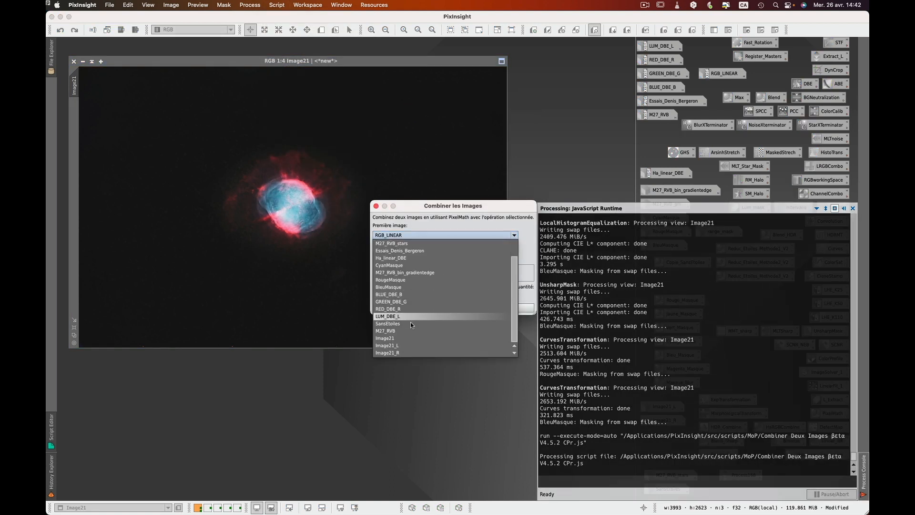
left_click(398, 340)
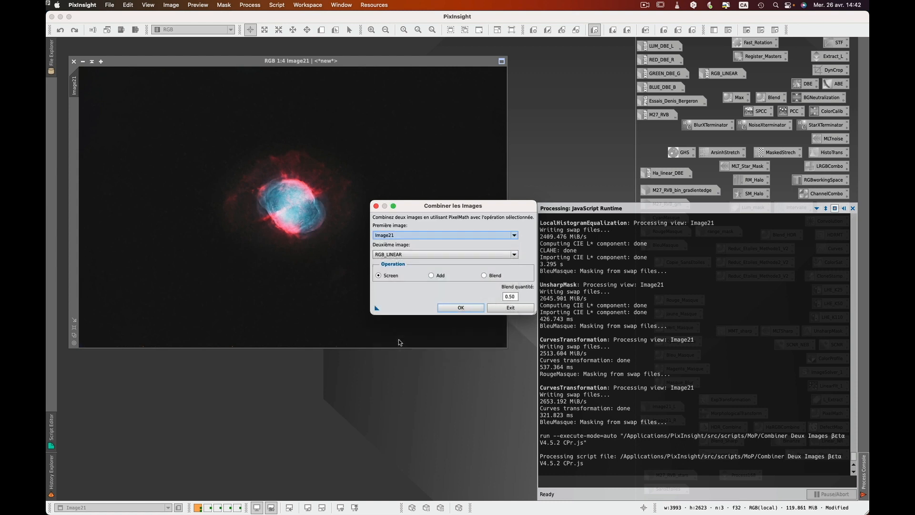
Step: Choose M27_RVB_stars as the second image, combine both with the Screen operation, and close the script dialog
left_click(416, 256)
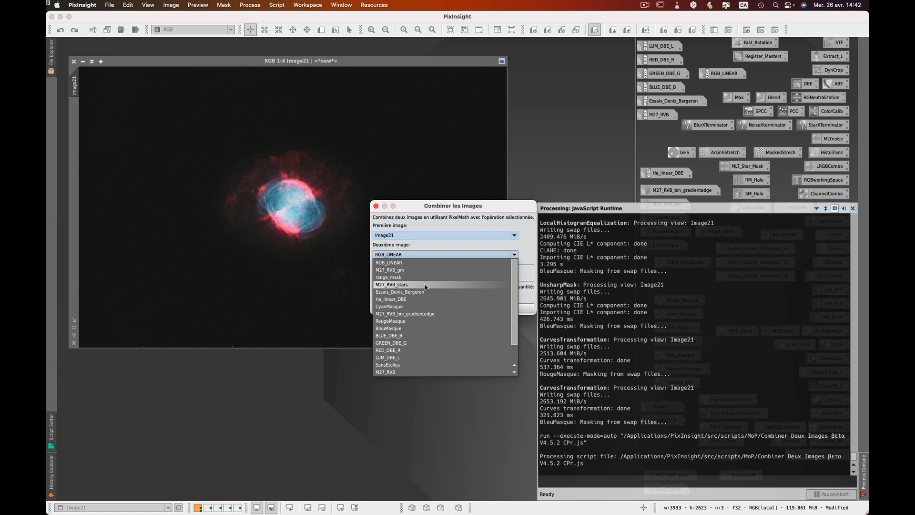
scroll(425, 286, "down", 1)
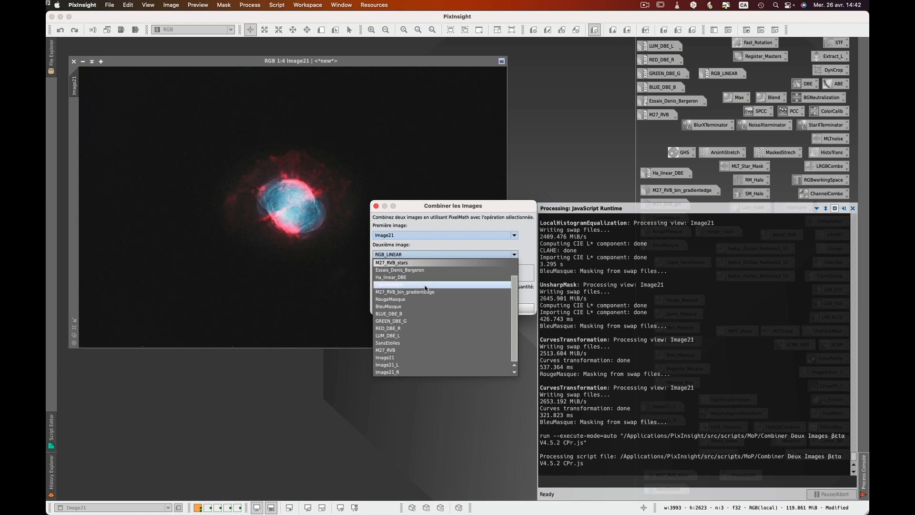
left_click(399, 264)
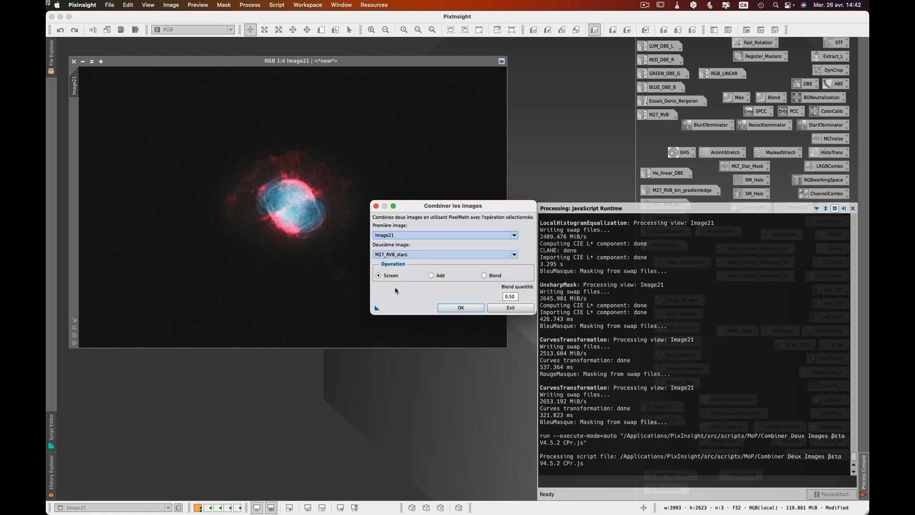
left_click(456, 310)
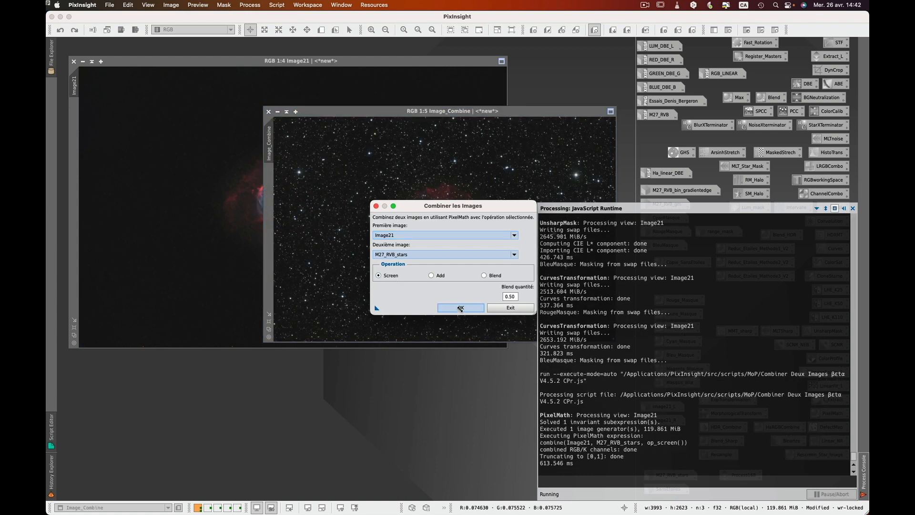
left_click(377, 208)
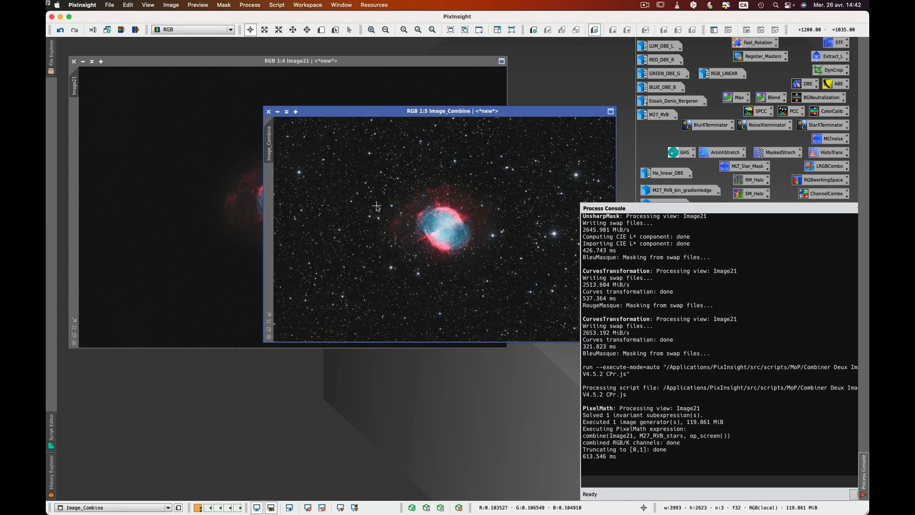
Step: Reduce the stars in Image_Combine with Reduc_Etoiles_Methode3_V2 using M = 3 (Réduction douce), then close PixelMath
left_click_drag(528, 117, 401, 137)
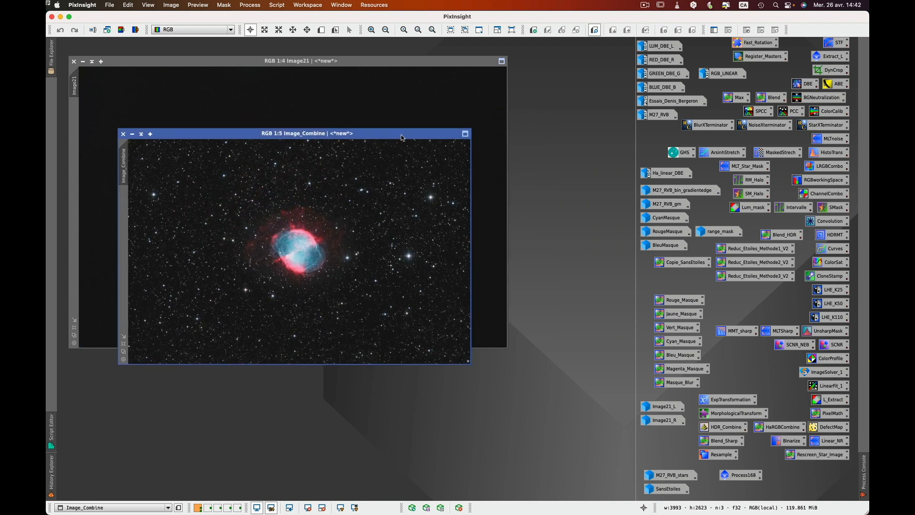
double_click(743, 280)
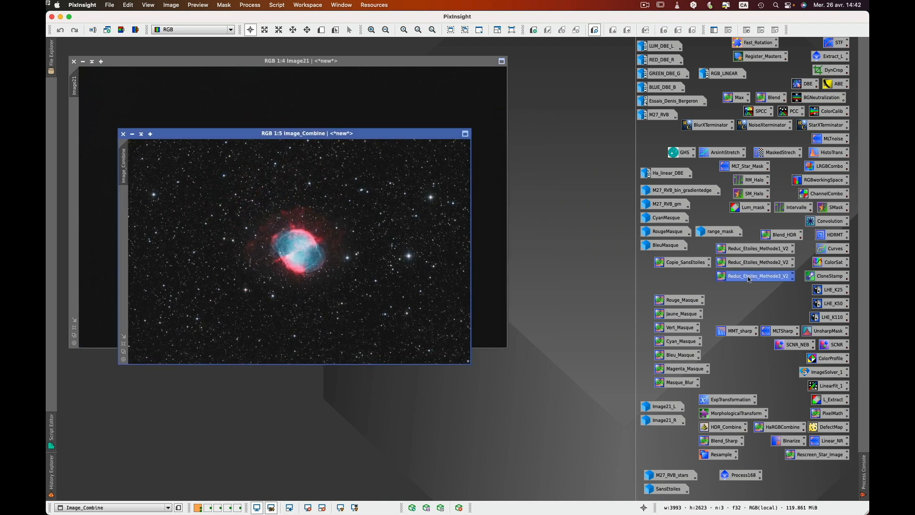
double_click(531, 189)
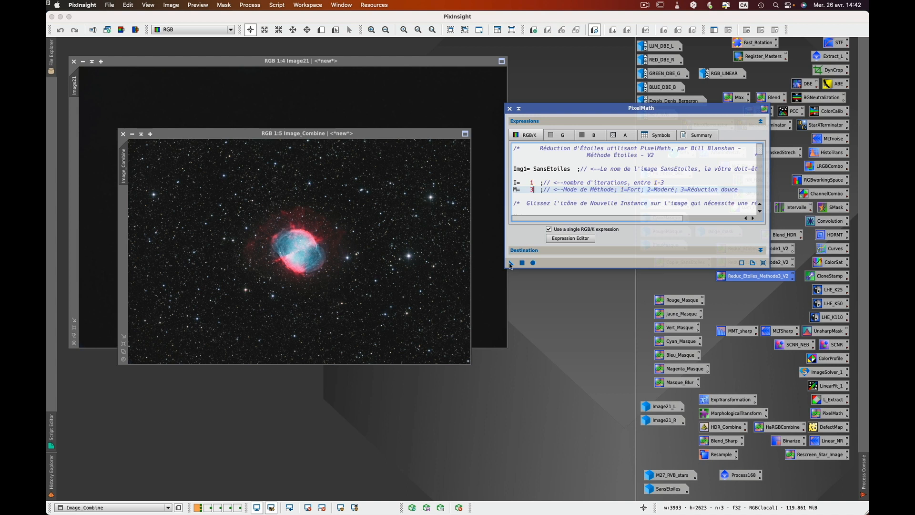
left_click_drag(510, 265, 392, 285)
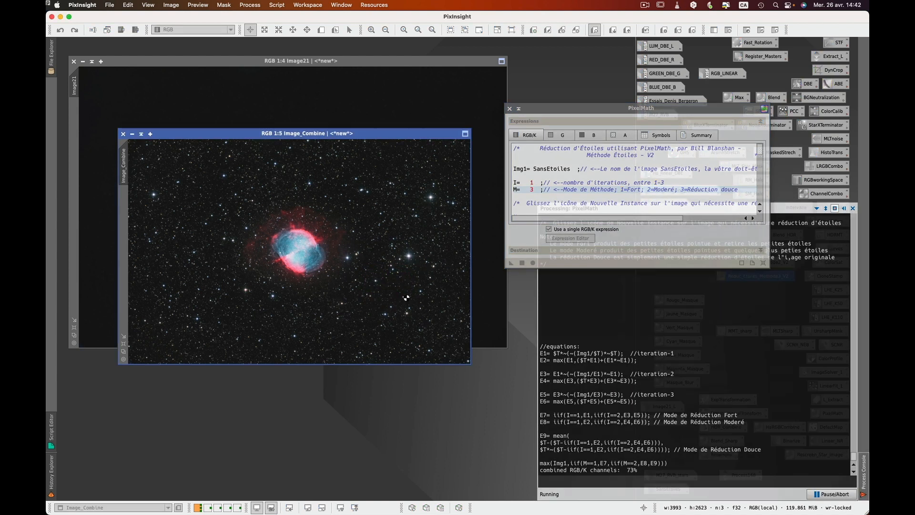
left_click(510, 108)
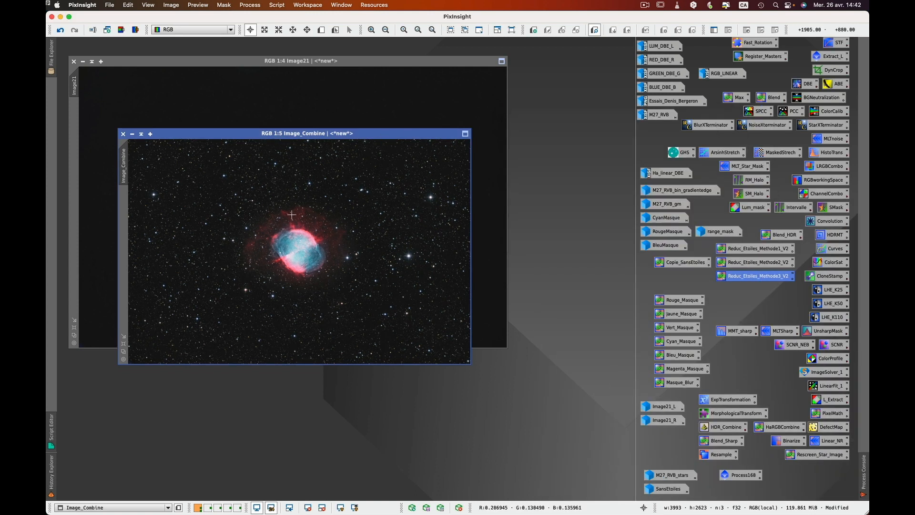